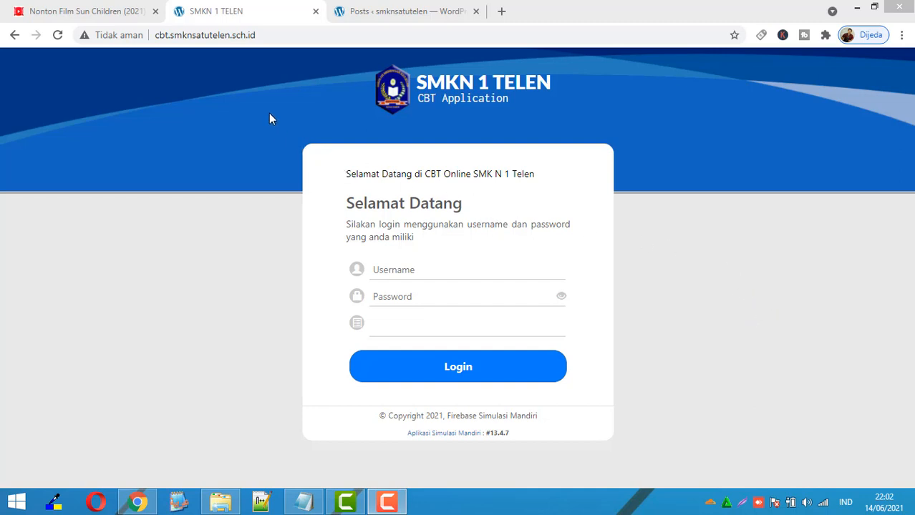
# Step: Examine the CBT site's web address cbt.smknsatutelen.sch.id and the fields of its login form
pyautogui.click(272, 36)
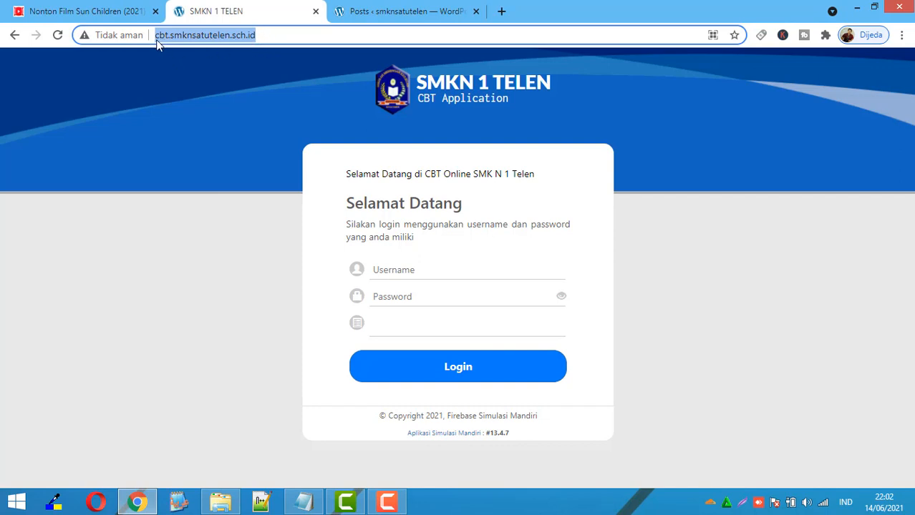
pyautogui.click(250, 35)
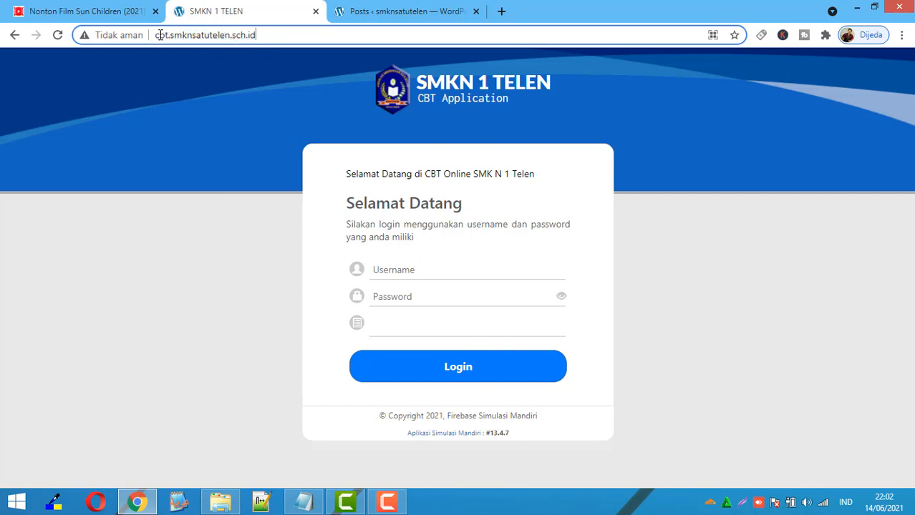
pyautogui.moveTo(157, 35); pyautogui.dragTo(267, 36)
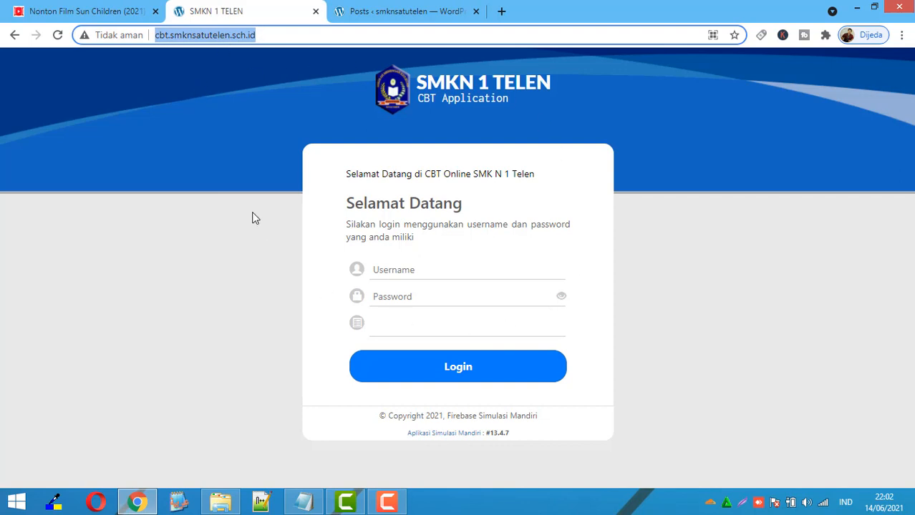
pyautogui.click(226, 35)
pyautogui.moveTo(263, 35); pyautogui.dragTo(154, 35)
pyautogui.click(445, 271)
pyautogui.click(421, 323)
pyautogui.click(625, 305)
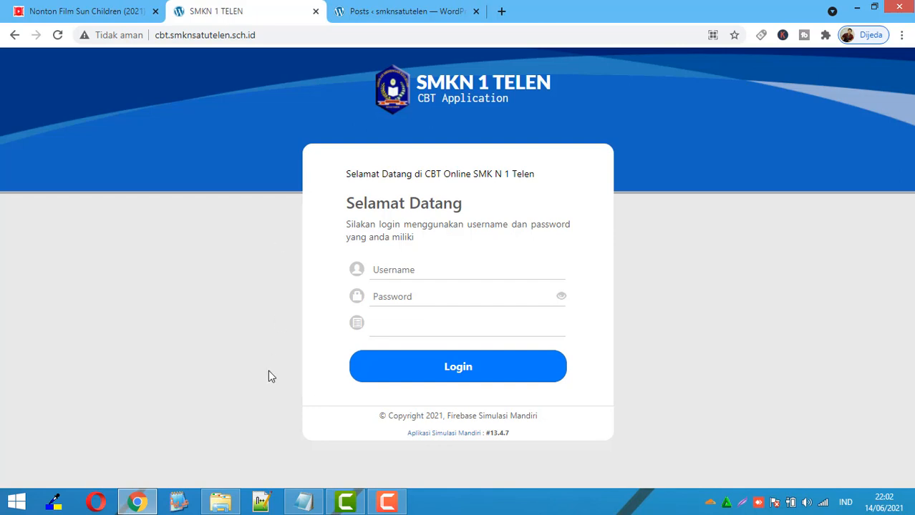
# Step: Switch to the CBT folder in File Explorer and inspect the Template 50 Soal and BHS INGGRIS-10 documents
pyautogui.click(229, 501)
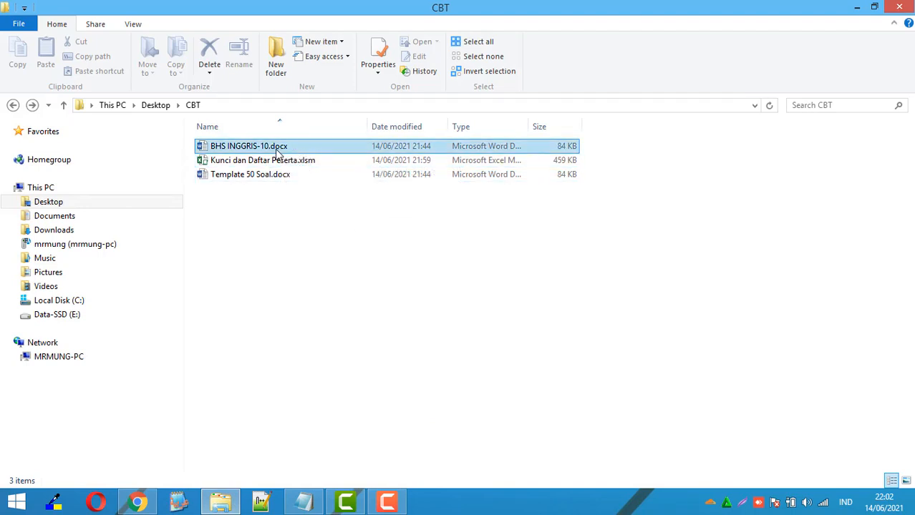
pyautogui.click(290, 176)
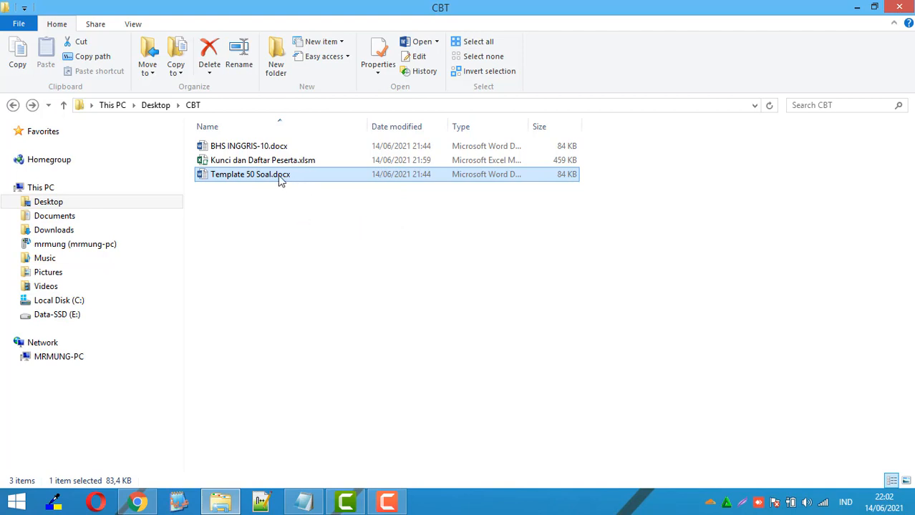
pyautogui.click(255, 147)
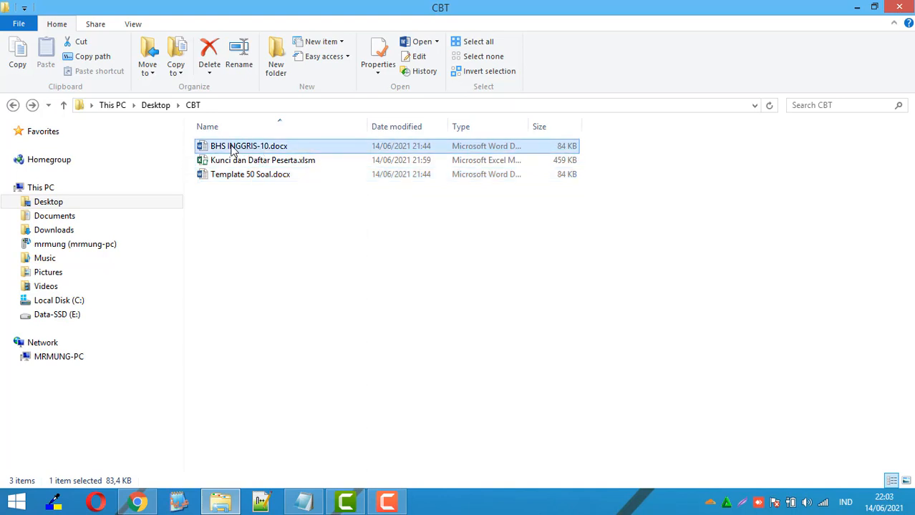
# Step: Duplicate Kunci dan Daftar Peserta.xlsm in the CBT folder and rename the copy BHS INGGRIS-10.xlsm, matching the Word question file
pyautogui.click(265, 164)
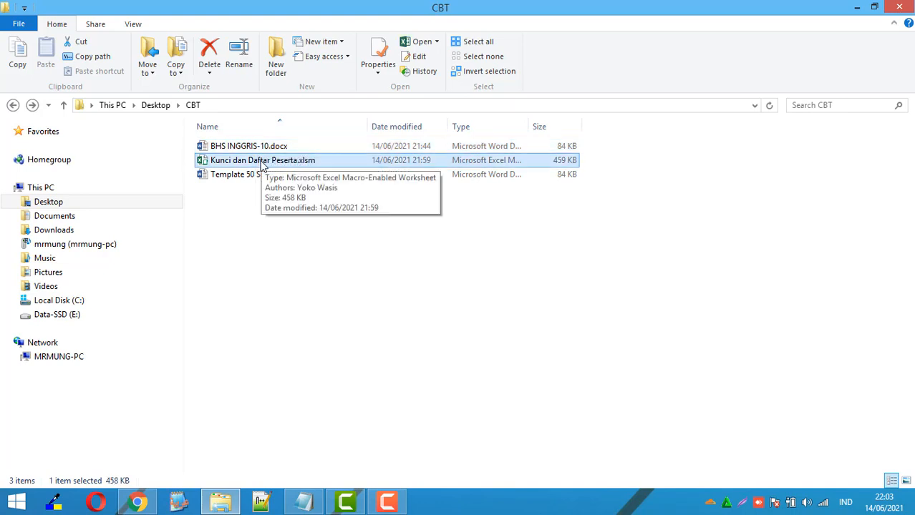
pyautogui.hotkey('ctrl', 'c')
pyautogui.hotkey('ctrl', 'v')
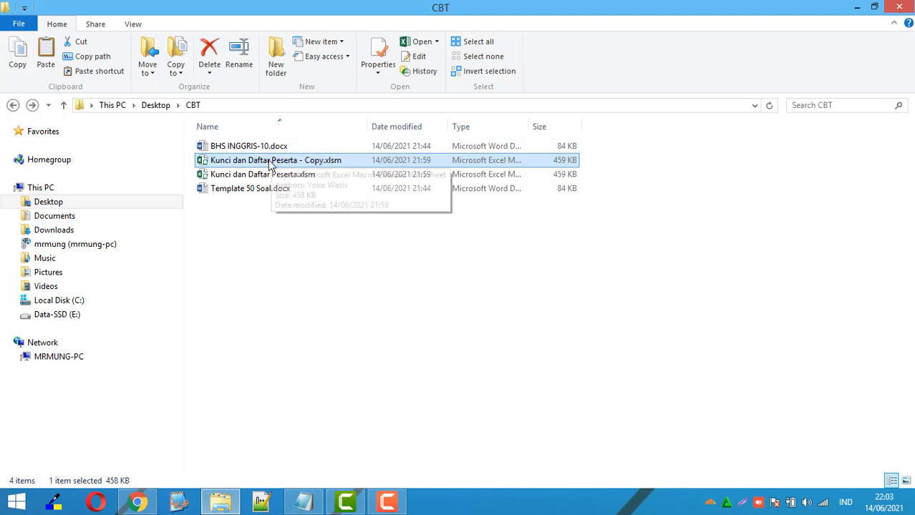
pyautogui.press('Up')
pyautogui.press('F2')
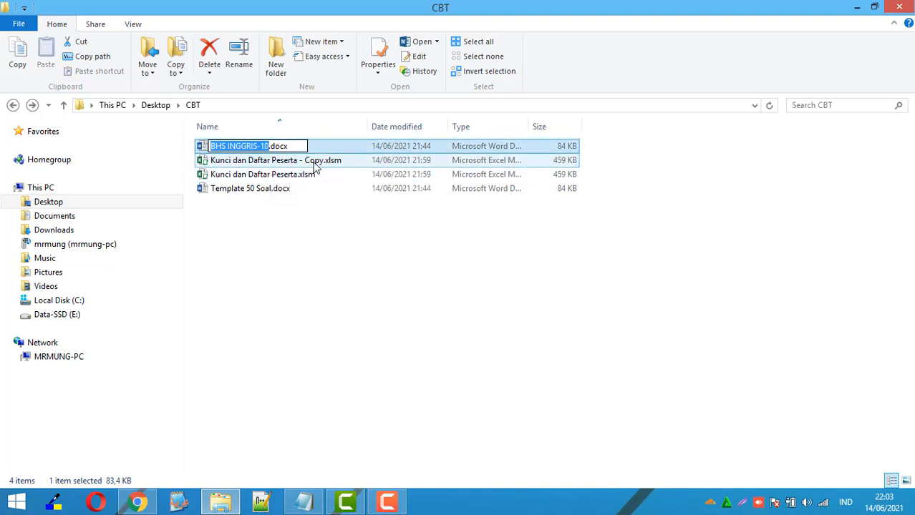
pyautogui.click(315, 165)
pyautogui.click(318, 161)
pyautogui.hotkey('ctrl', 'v')
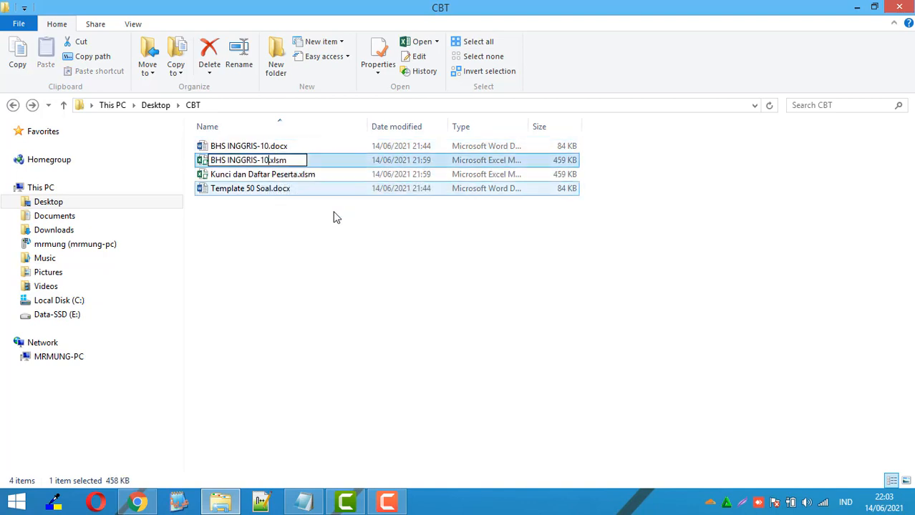
pyautogui.click(344, 243)
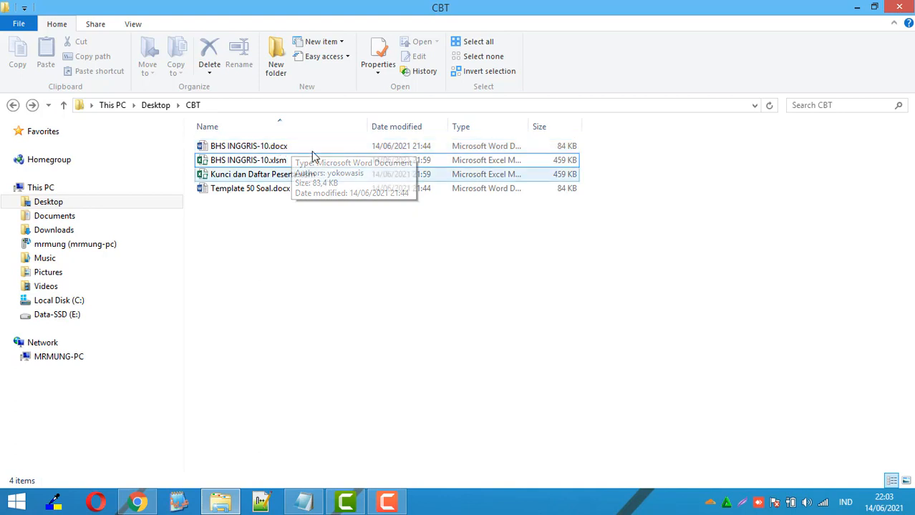
# Step: Open BHS INGGRIS-10.docx in Word and bring up the list of registered blog accounts
pyautogui.click(272, 148)
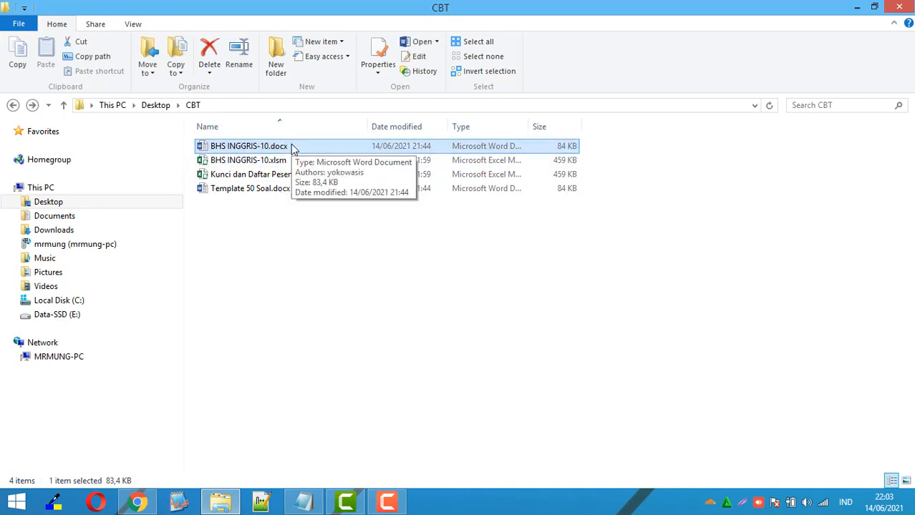
pyautogui.doubleClick(291, 146)
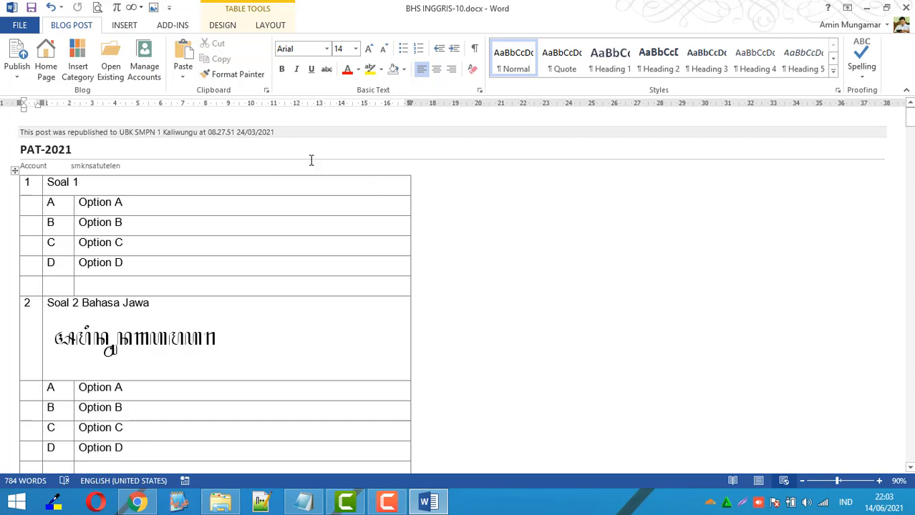
pyautogui.click(146, 63)
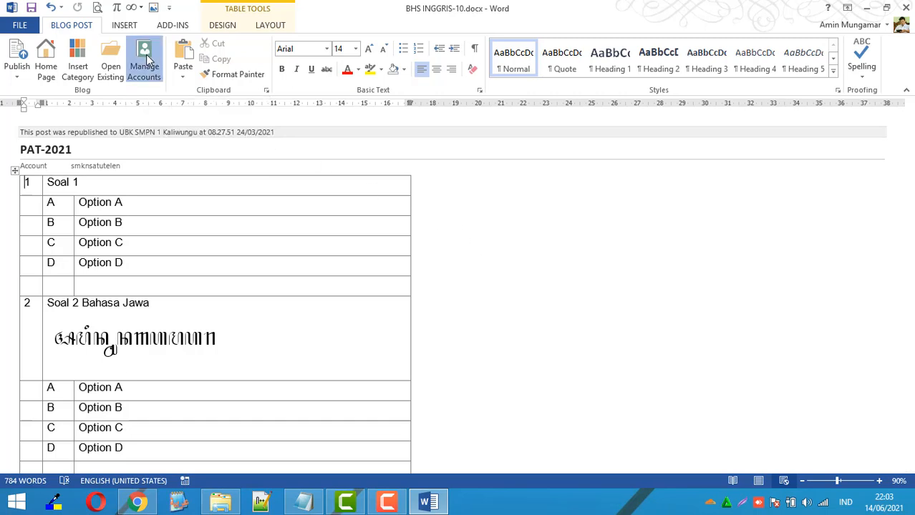
pyautogui.moveTo(373, 141); pyautogui.dragTo(362, 133)
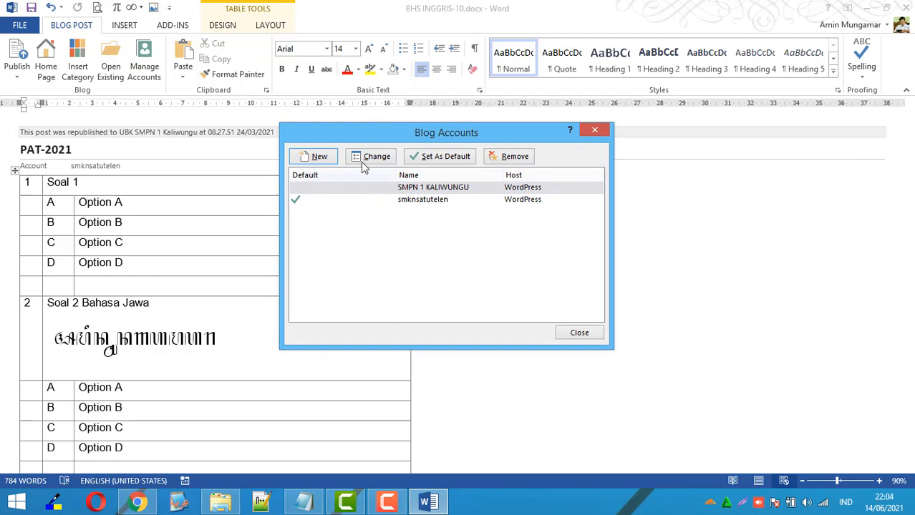
pyautogui.click(319, 159)
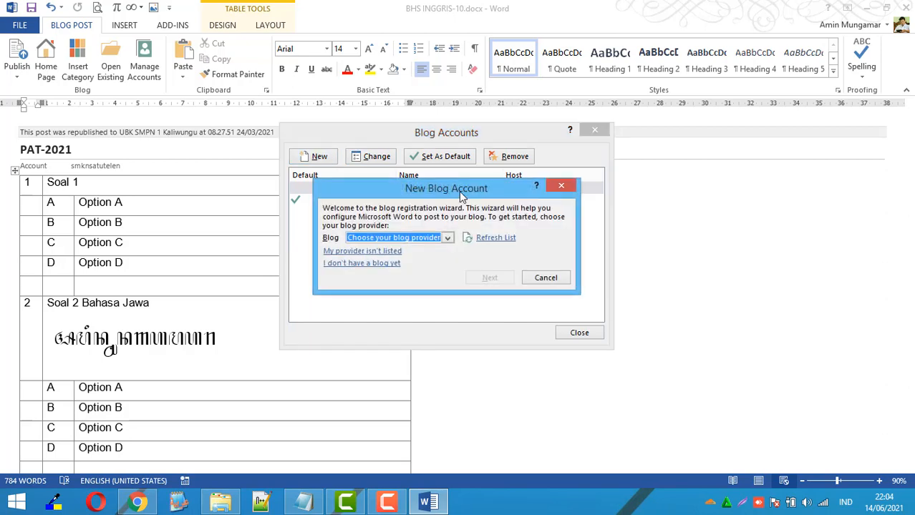
pyautogui.click(427, 217)
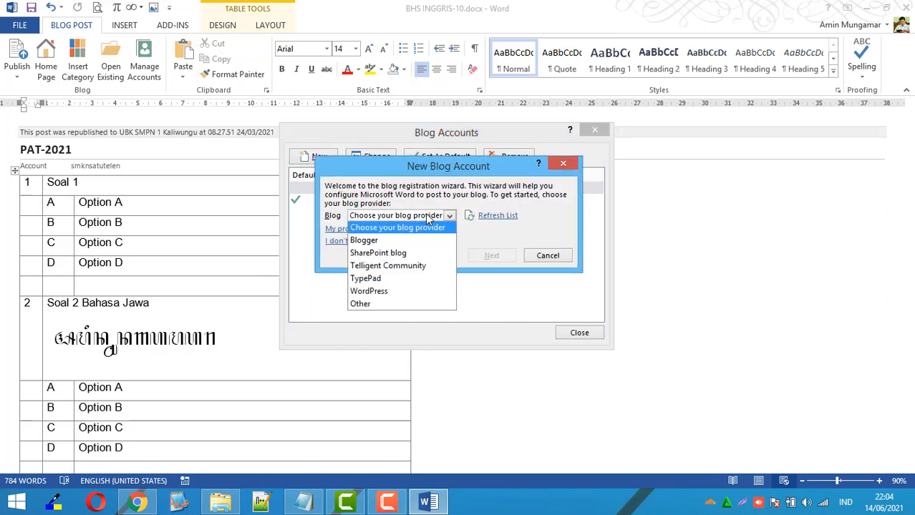
pyautogui.click(399, 294)
pyautogui.click(480, 258)
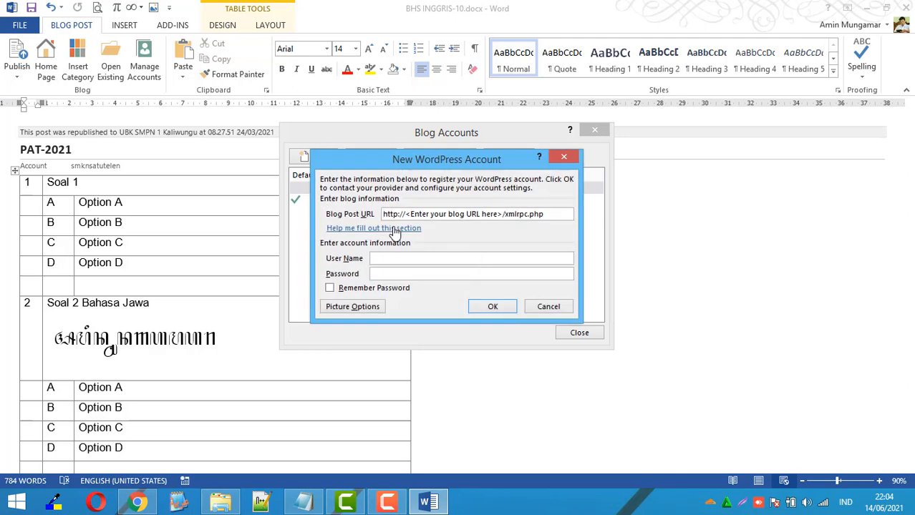
pyautogui.moveTo(548, 214); pyautogui.dragTo(367, 218)
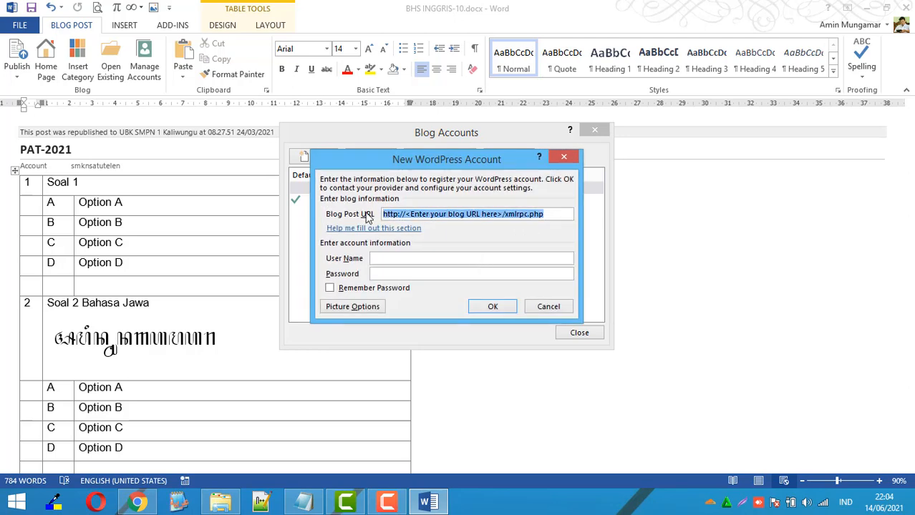
pyautogui.press('BackSpace')
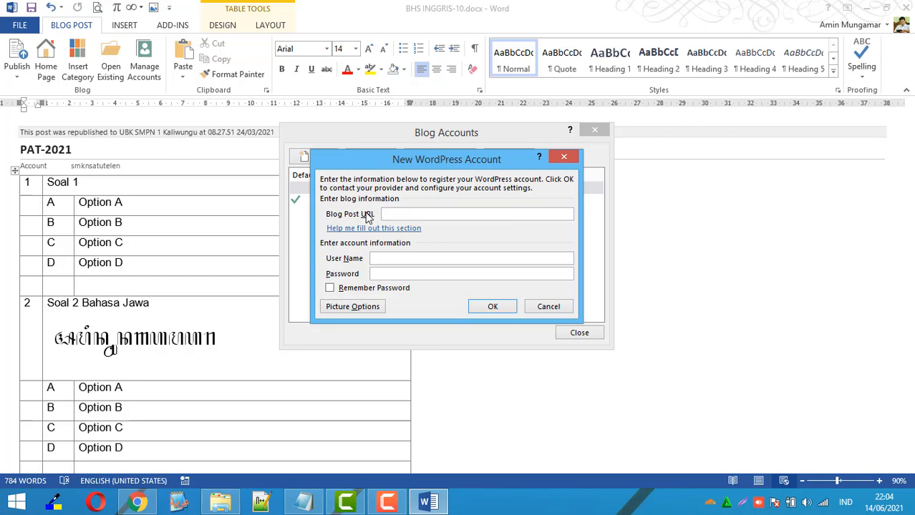
pyautogui.click(398, 259)
pyautogui.click(545, 306)
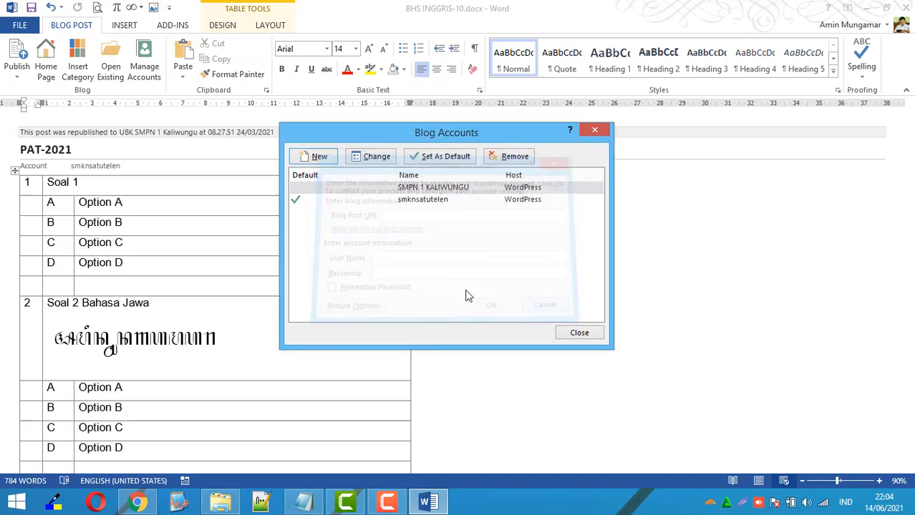
# Step: Check the smknsatutelen WordPress entry in the blog accounts list, close the list and return to the question table
pyautogui.click(324, 205)
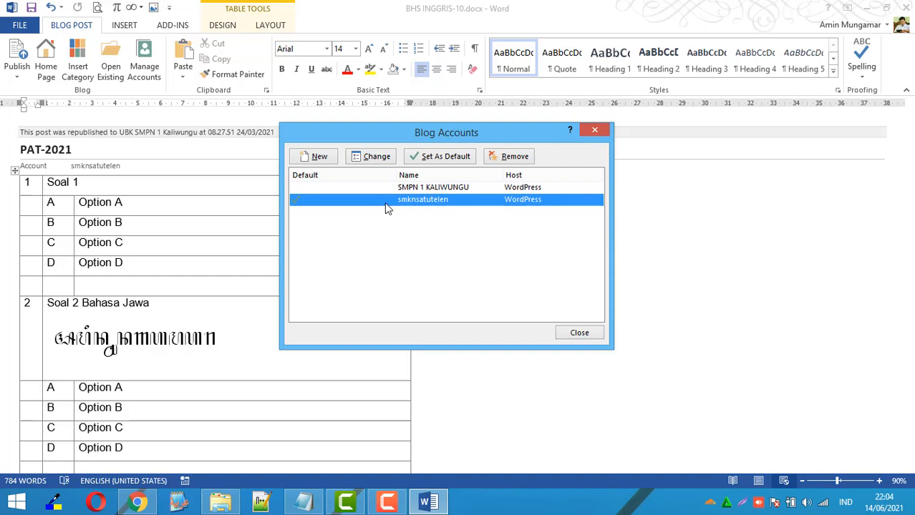
pyautogui.click(581, 333)
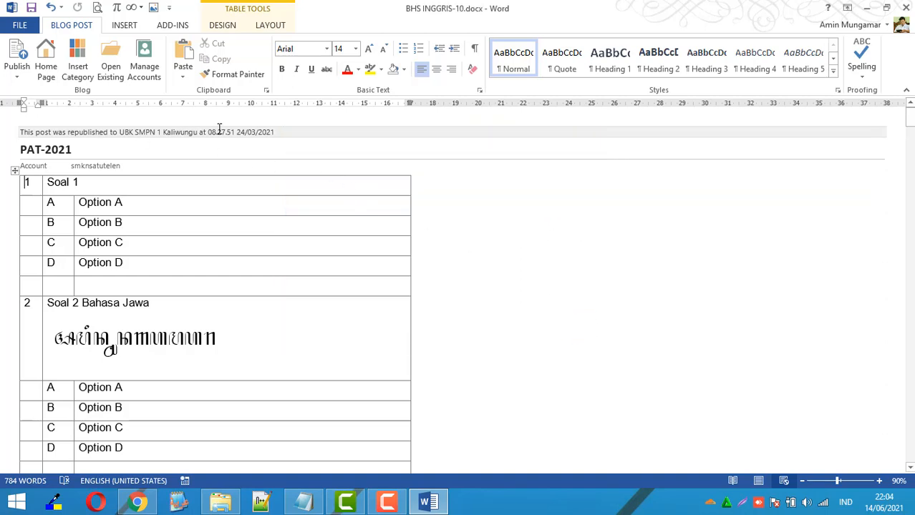
pyautogui.click(496, 269)
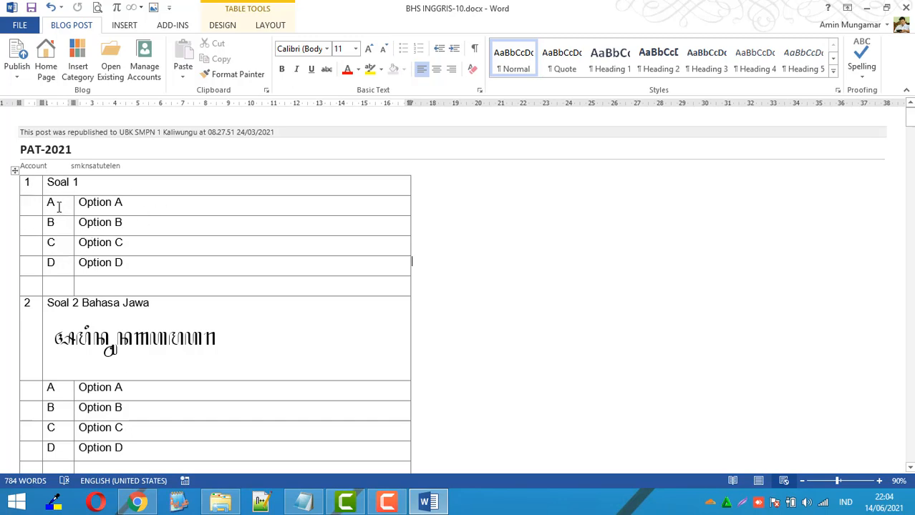
pyautogui.click(56, 284)
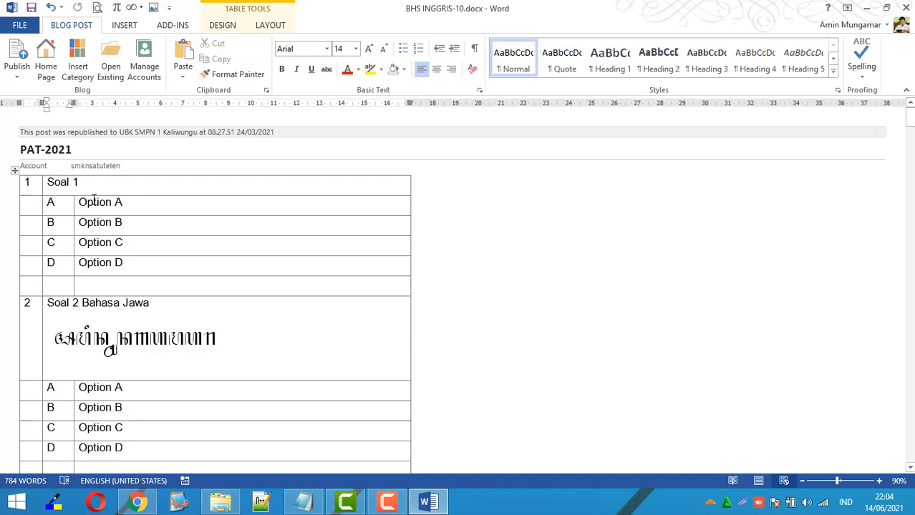
# Step: Replace the blog post title PAT-2021 with "BHS. INGGRIS-10"
pyautogui.click(35, 150)
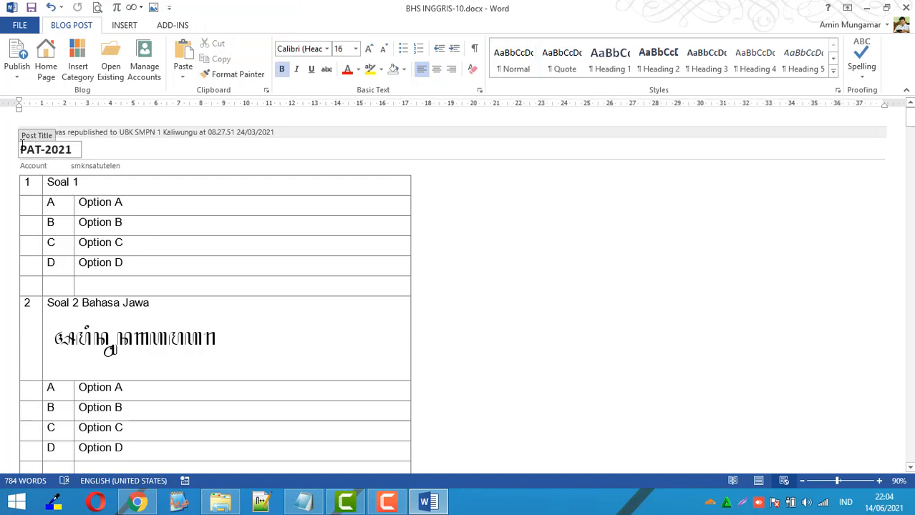
pyautogui.moveTo(23, 145); pyautogui.dragTo(75, 149)
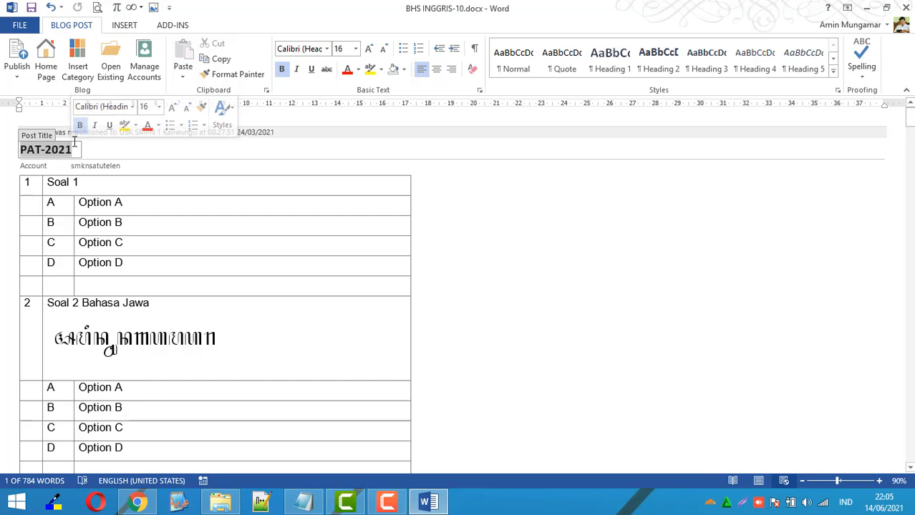
pyautogui.click(68, 152)
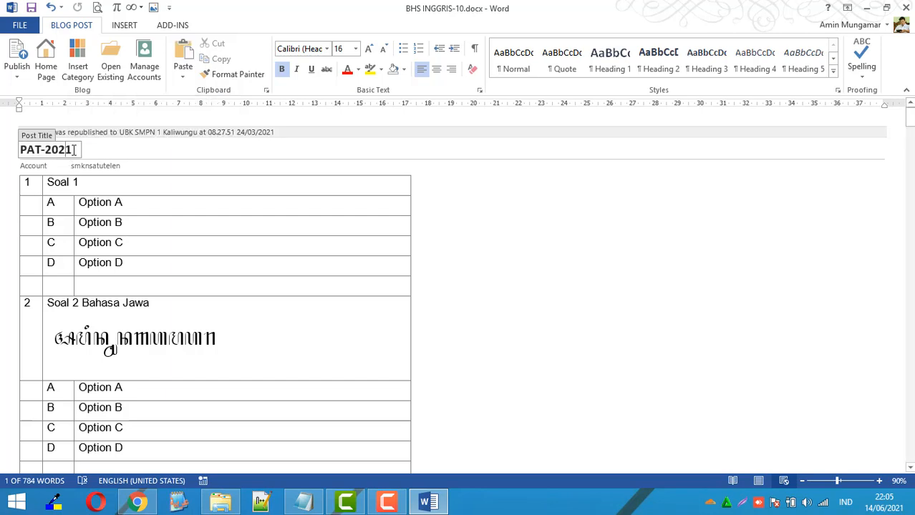
pyautogui.click(75, 151)
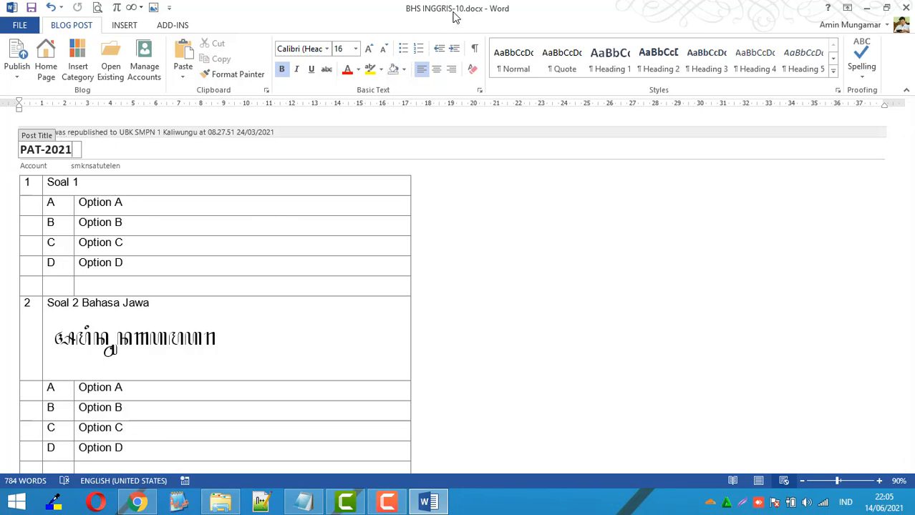
pyautogui.moveTo(75, 152); pyautogui.dragTo(20, 150)
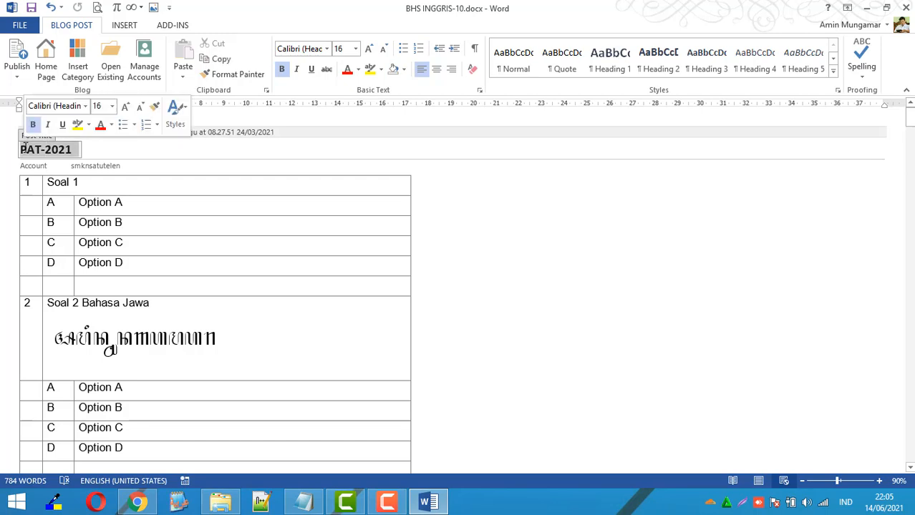
pyautogui.click(117, 178)
pyautogui.hotkey('ctrl', 'a')
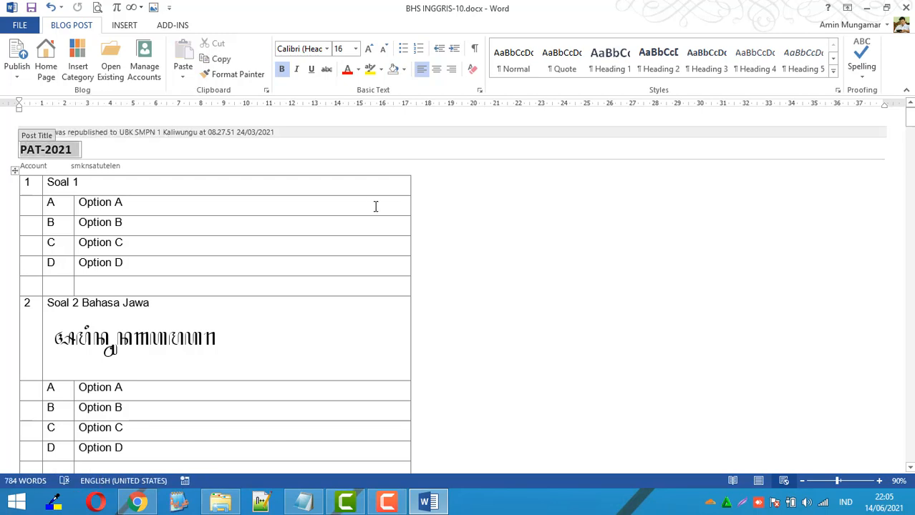
pyautogui.write('BHS')
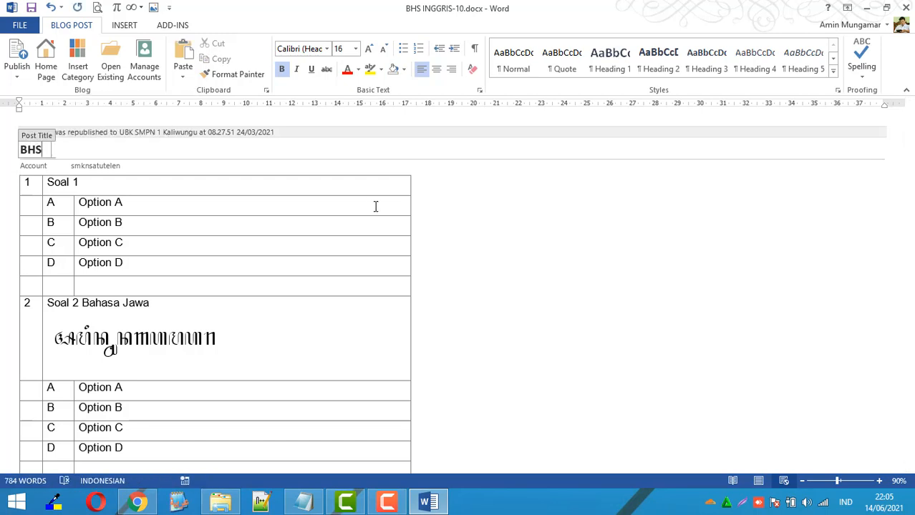
pyautogui.write('. INGGRIS-10')
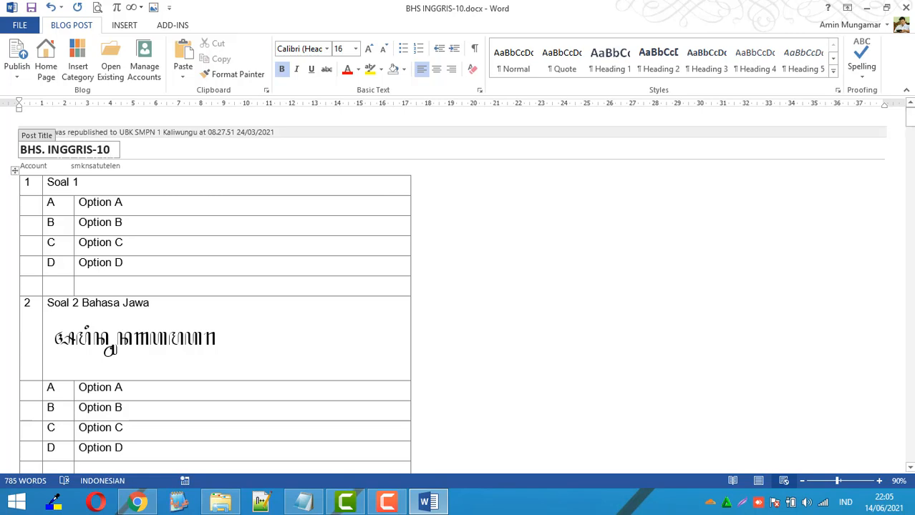
pyautogui.click(446, 216)
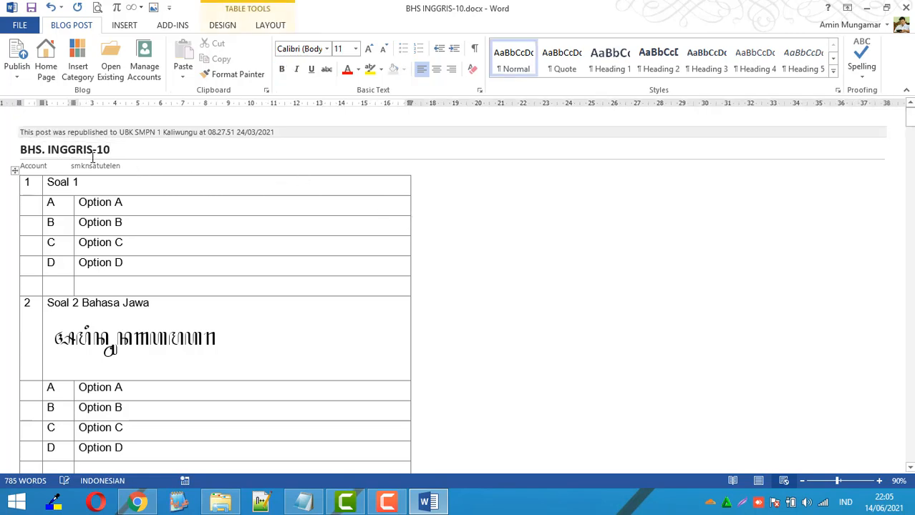
# Step: Review the question table's layout from Soal 1 through Soal 5, including the Javanese script, formula and Arabic examples
pyautogui.click(54, 183)
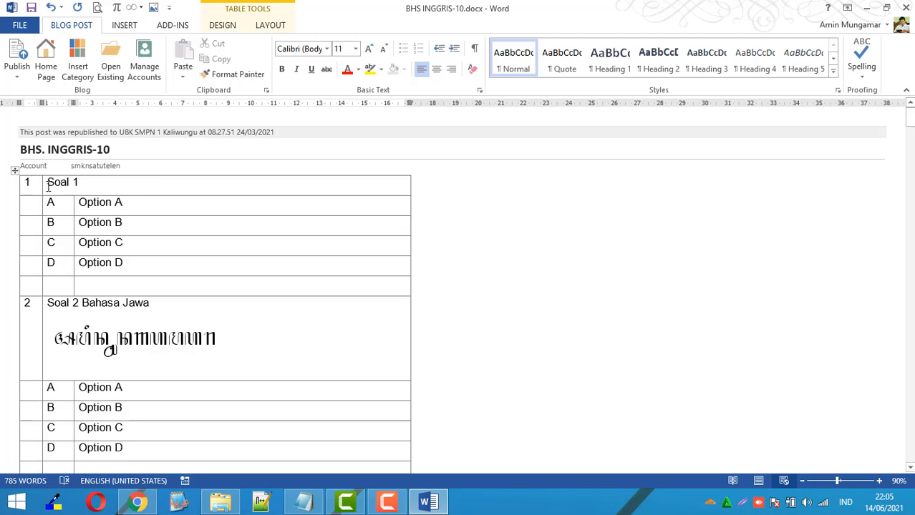
pyautogui.moveTo(47, 184); pyautogui.dragTo(194, 266)
pyautogui.click(194, 286)
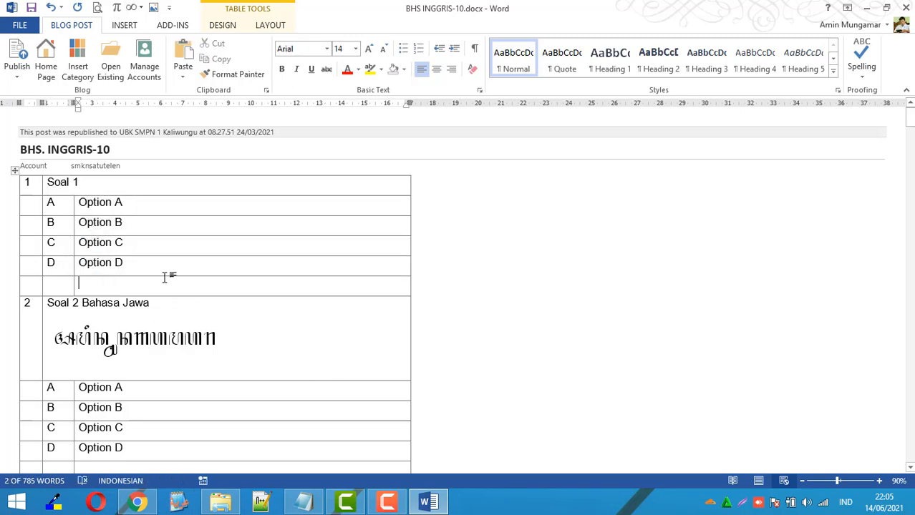
pyautogui.scroll(-2, 169, 278)
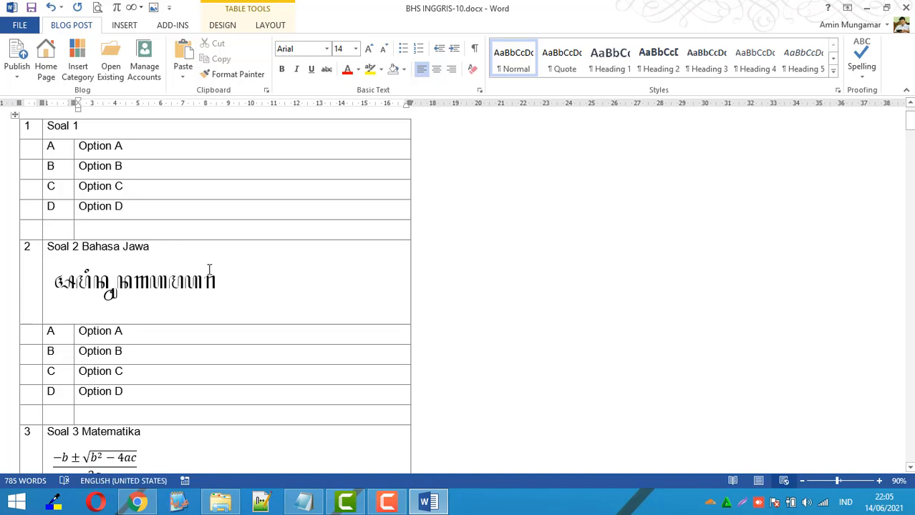
pyautogui.scroll(-4, 219, 283)
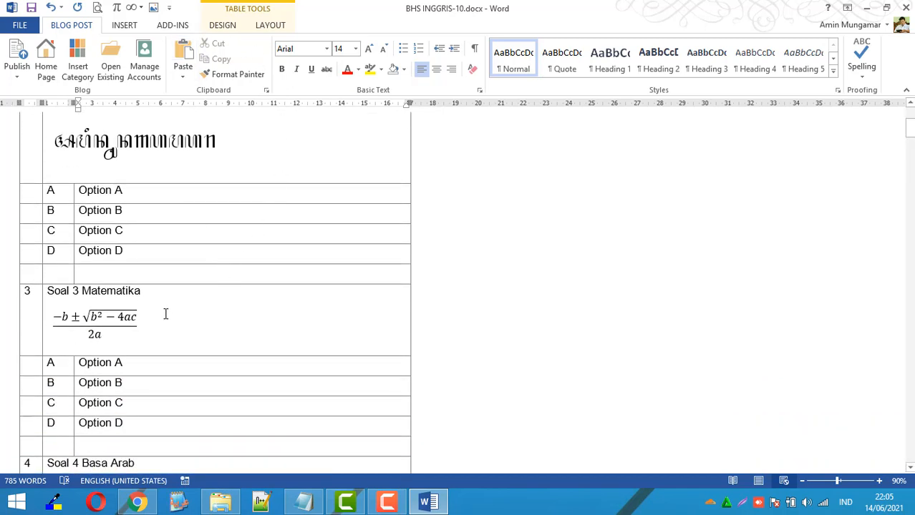
pyautogui.scroll(-8, 165, 315)
pyautogui.scroll(-2, 149, 315)
# Step: Set the text wrapping of the Soal 5 Gambar picture to In Line with Text
pyautogui.click(92, 325)
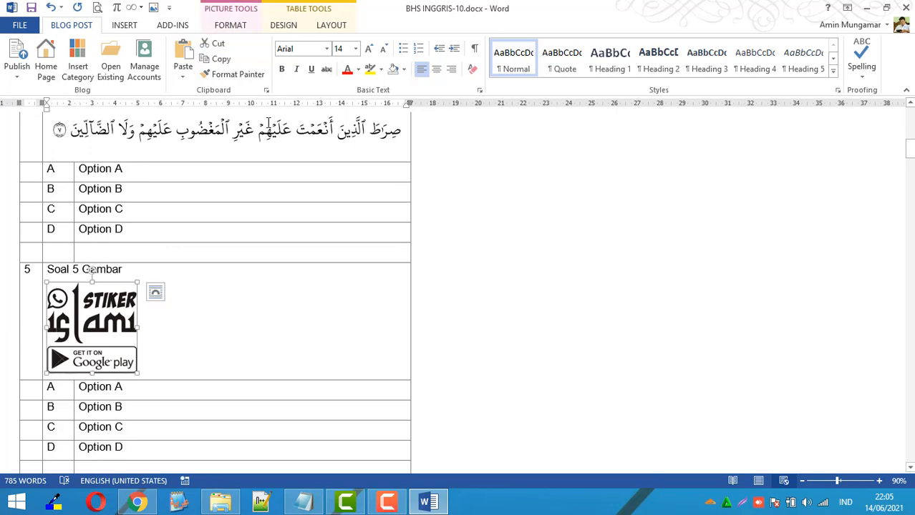
pyautogui.click(237, 26)
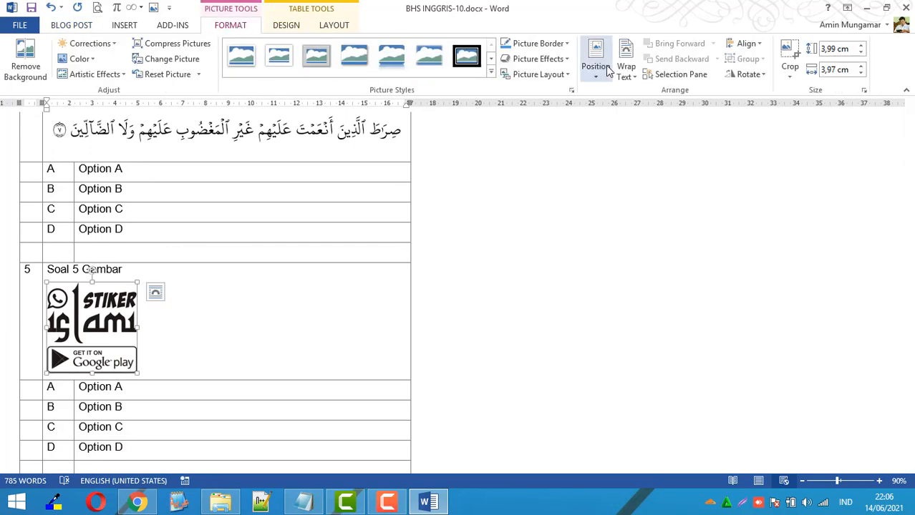
pyautogui.click(626, 78)
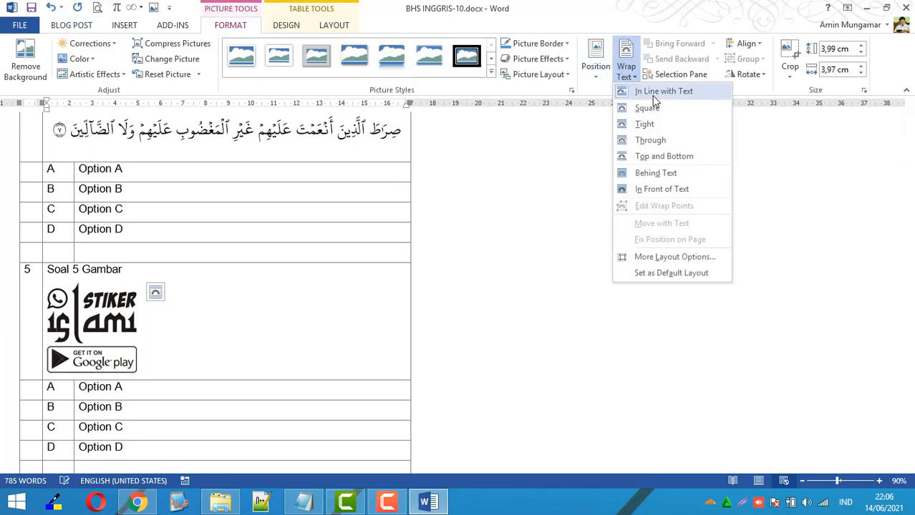
pyautogui.click(118, 325)
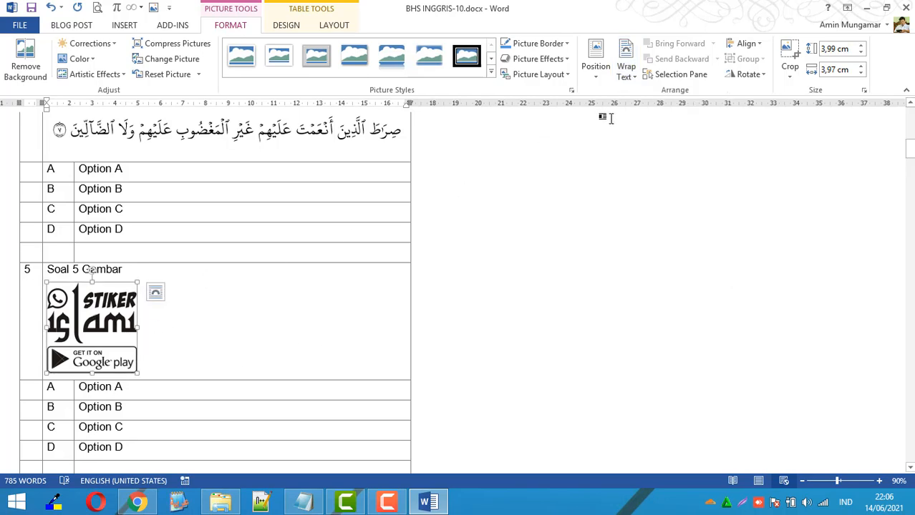
pyautogui.click(636, 78)
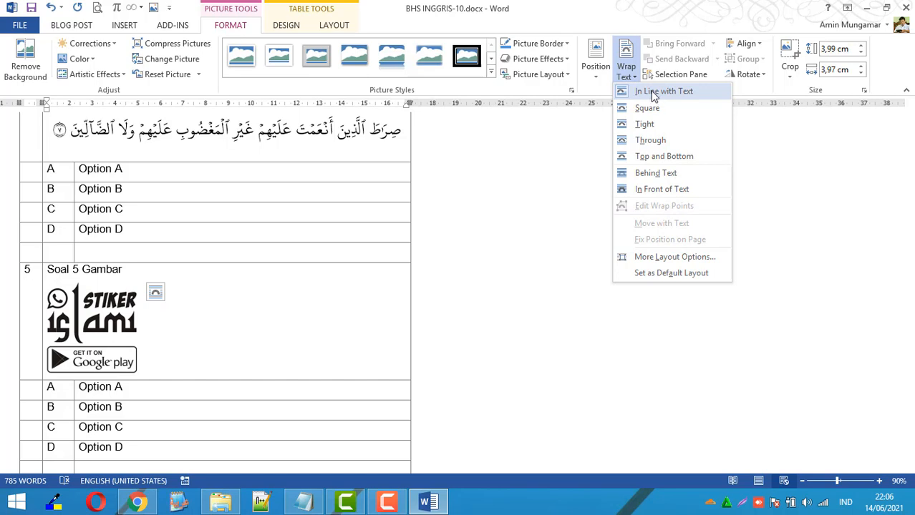
pyautogui.click(654, 94)
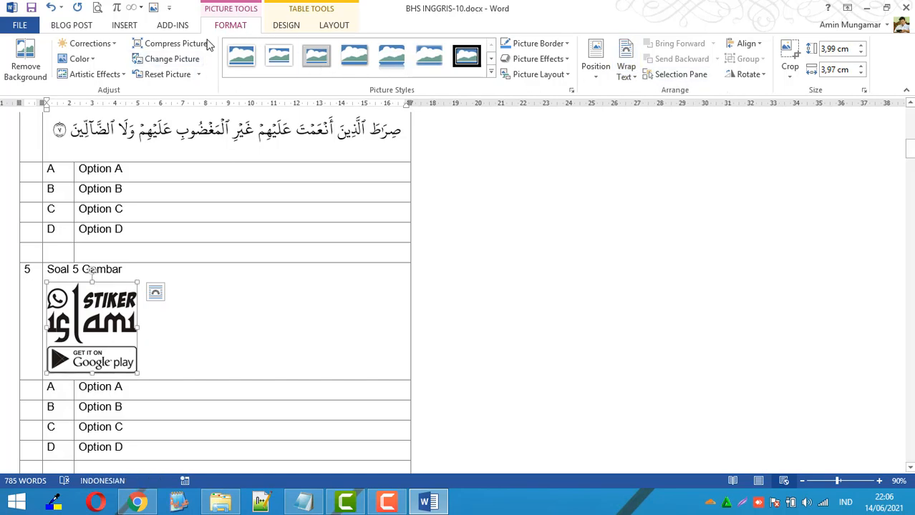
pyautogui.click(220, 345)
# Step: Select the text box holding the Arabic verse under Soal 4 Basa Arab to examine how it is placed
pyautogui.scroll(3, 208, 316)
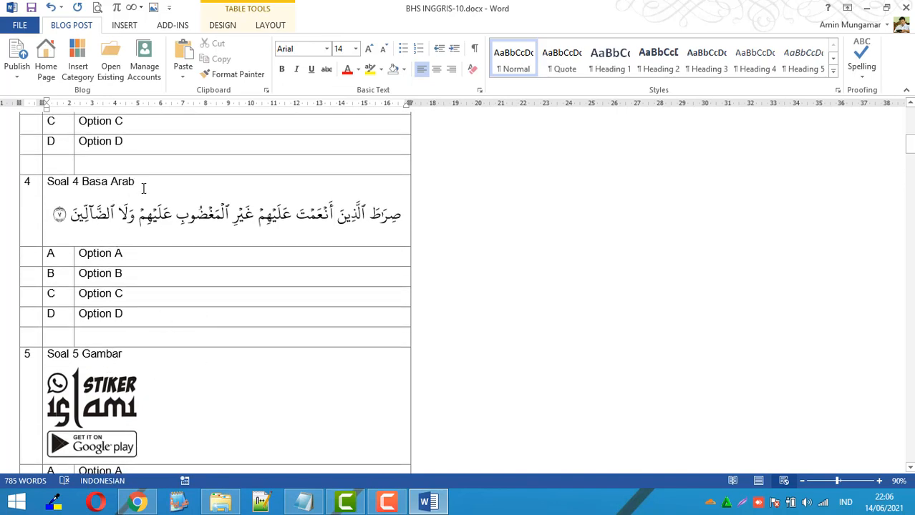
pyautogui.scroll(4, 163, 198)
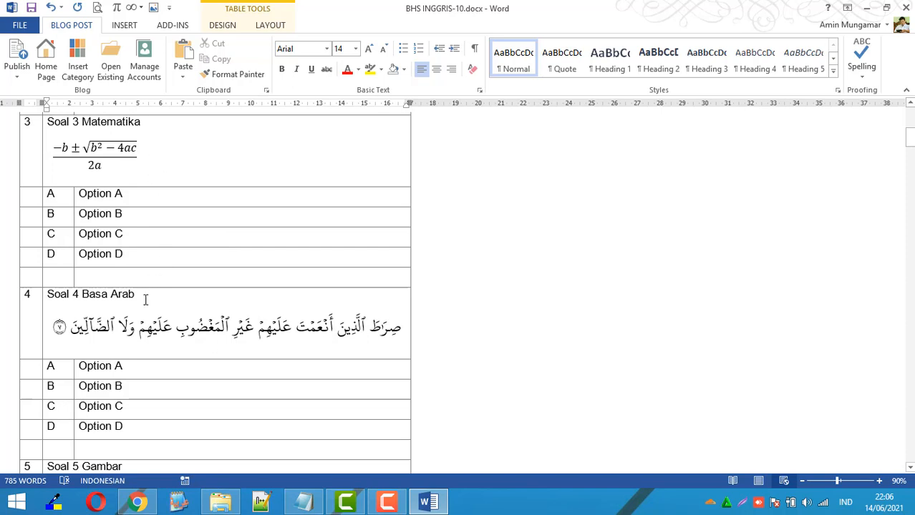
pyautogui.click(92, 328)
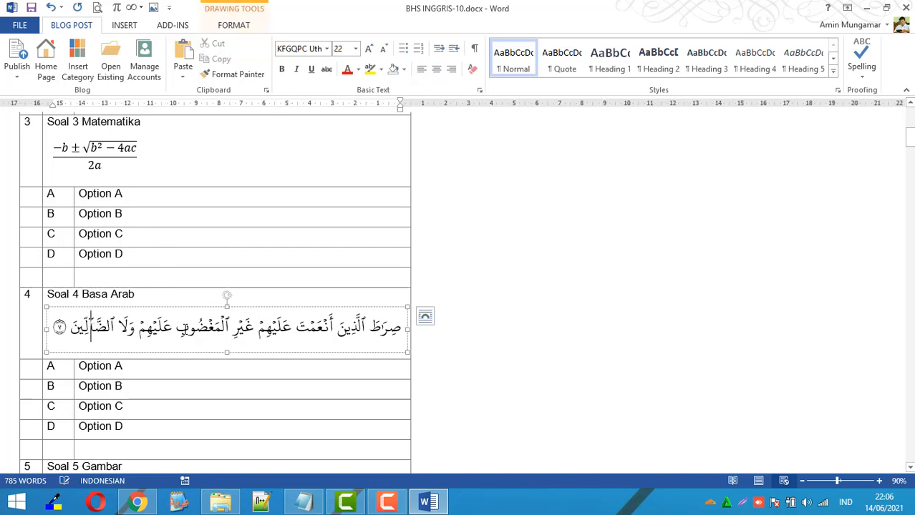
pyautogui.click(187, 315)
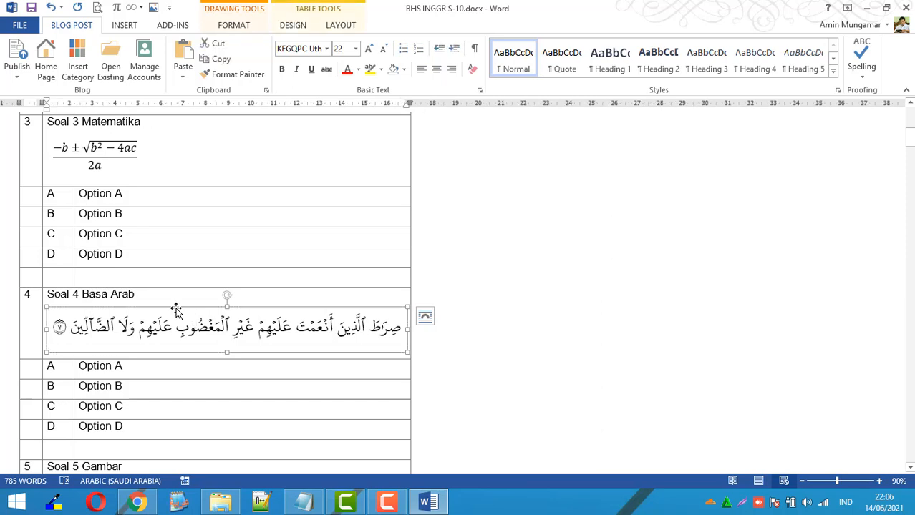
# Step: Add an empty line below the Soal 6 text and draw a text box about 15.06 cm wide and 1.15 cm high there
pyautogui.scroll(-10, 189, 344)
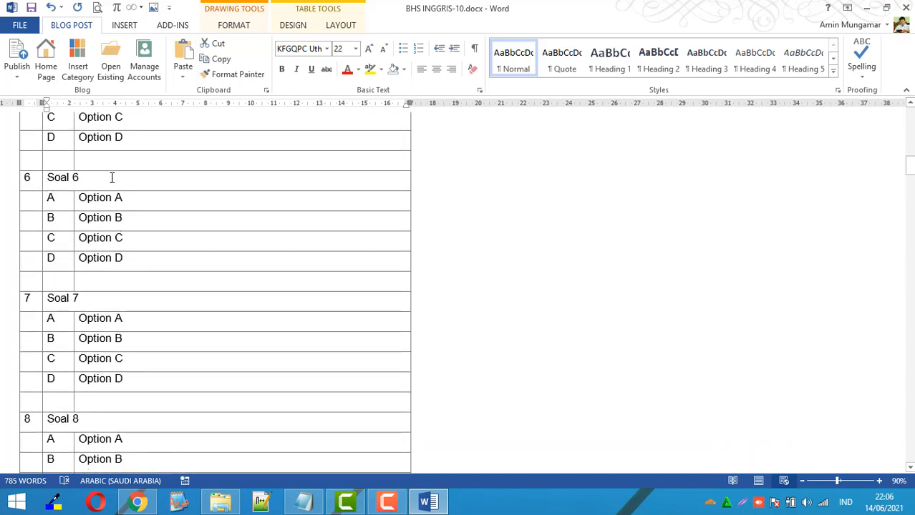
pyautogui.click(108, 177)
pyautogui.press('Return')
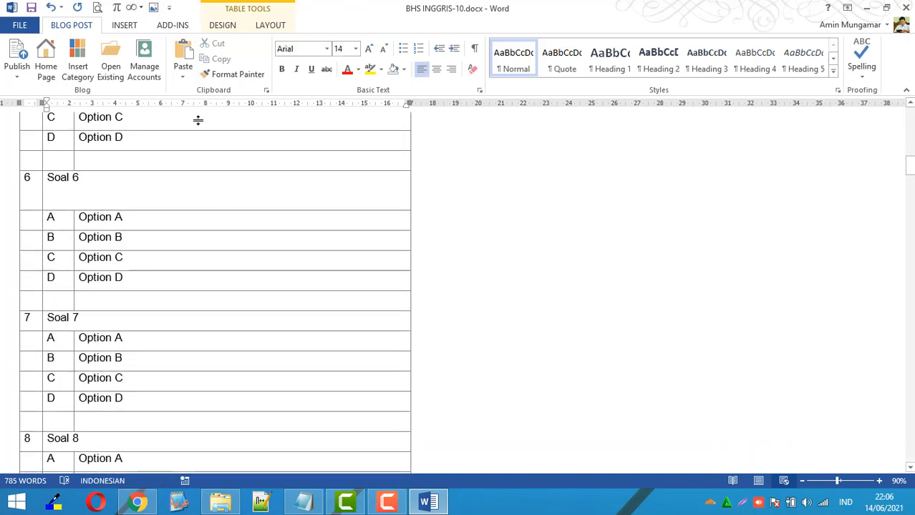
pyautogui.click(124, 25)
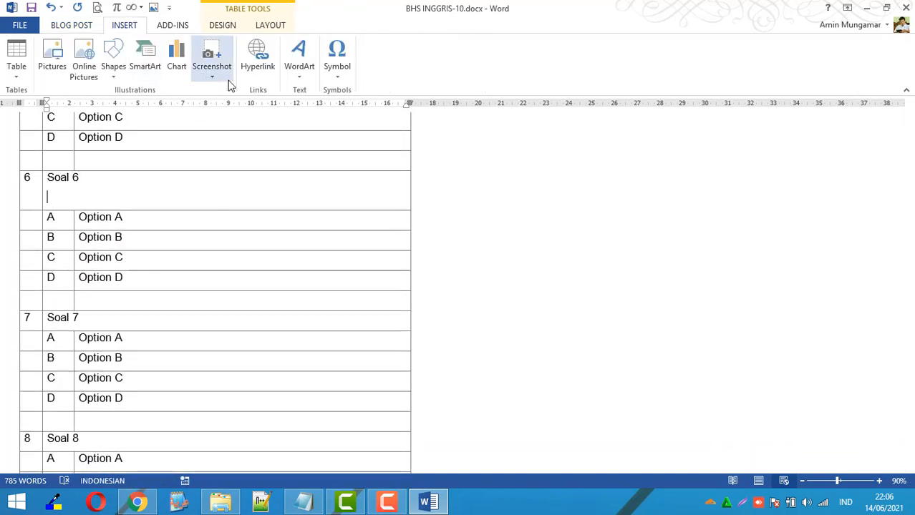
pyautogui.click(111, 71)
pyautogui.click(114, 92)
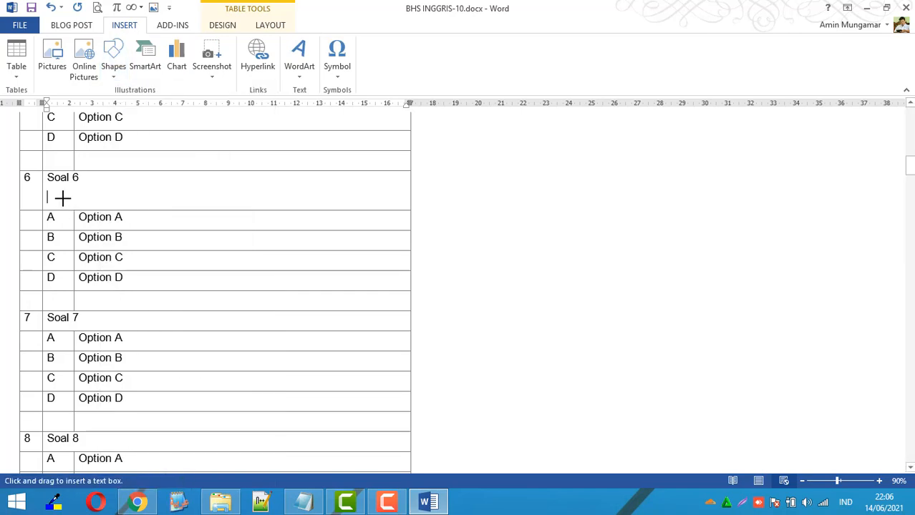
pyautogui.moveTo(51, 189); pyautogui.dragTo(393, 215)
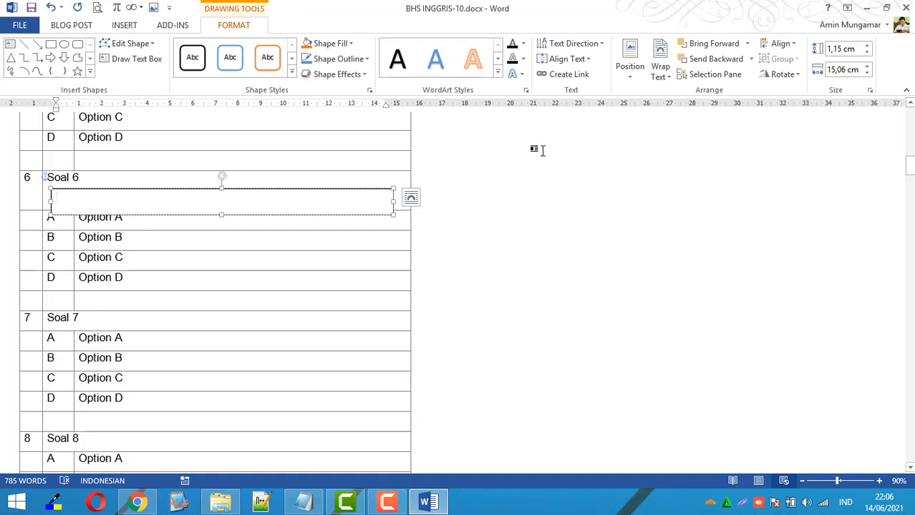
# Step: Set the new text box's wrapping to In Line with Text and move it onto the line below Soal 6
pyautogui.click(660, 72)
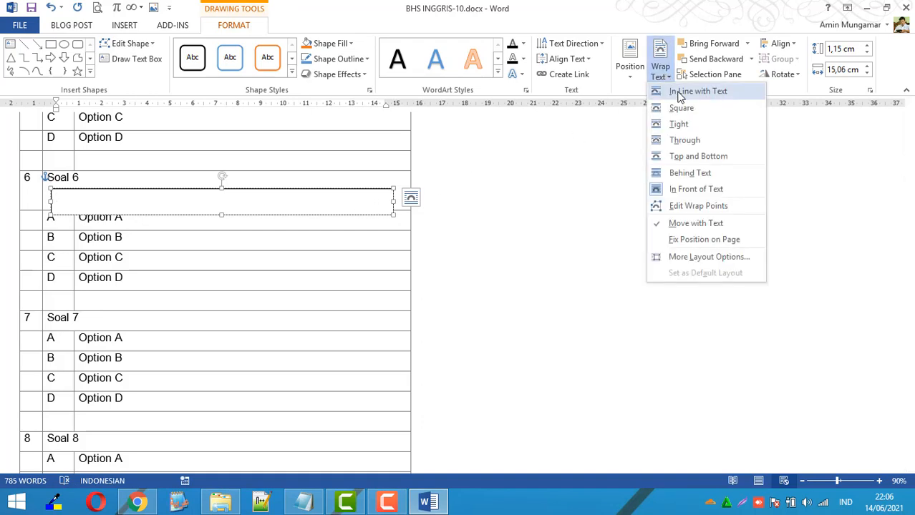
pyautogui.click(680, 95)
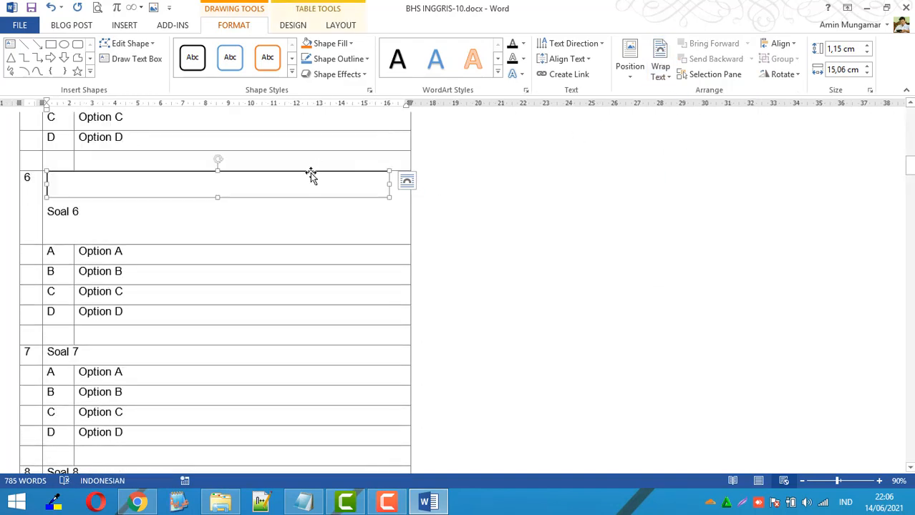
pyautogui.click(112, 227)
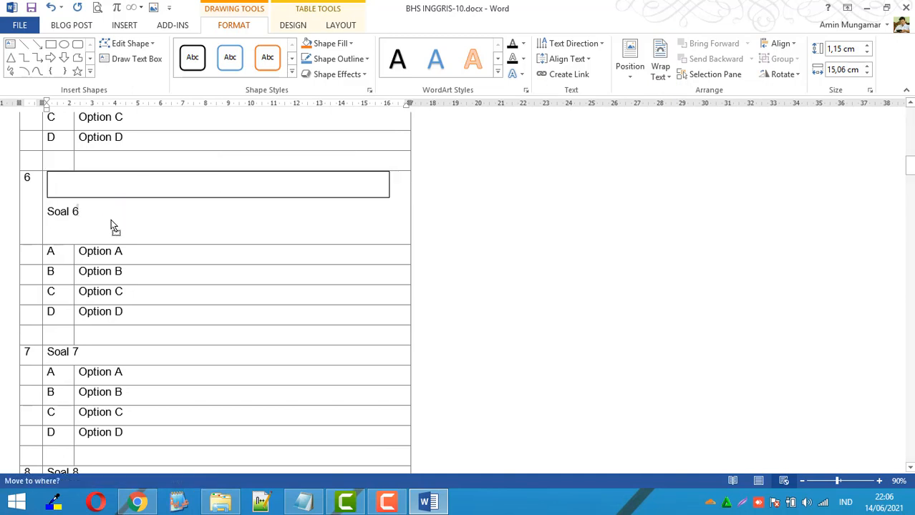
pyautogui.moveTo(309, 283); pyautogui.dragTo(253, 237)
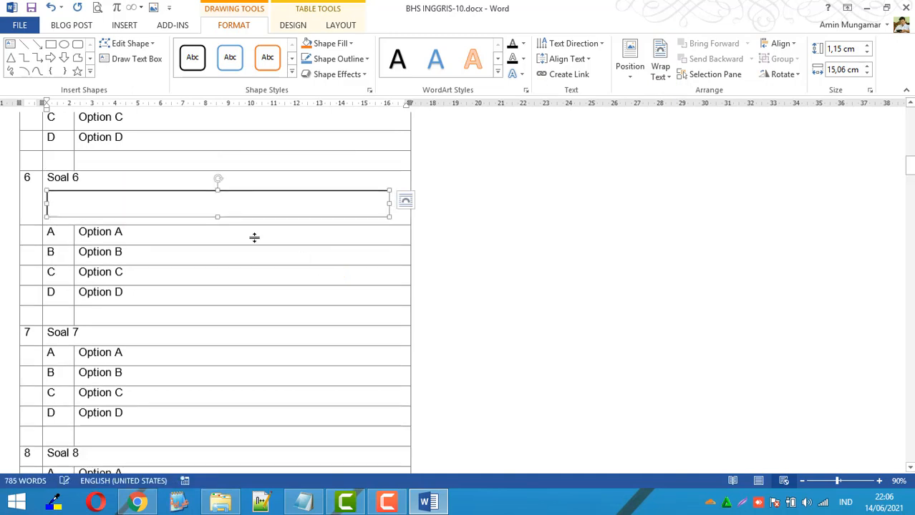
# Step: Remove the outline and fill from the text box in the Soal 6 cell
pyautogui.click(144, 201)
pyautogui.click(336, 61)
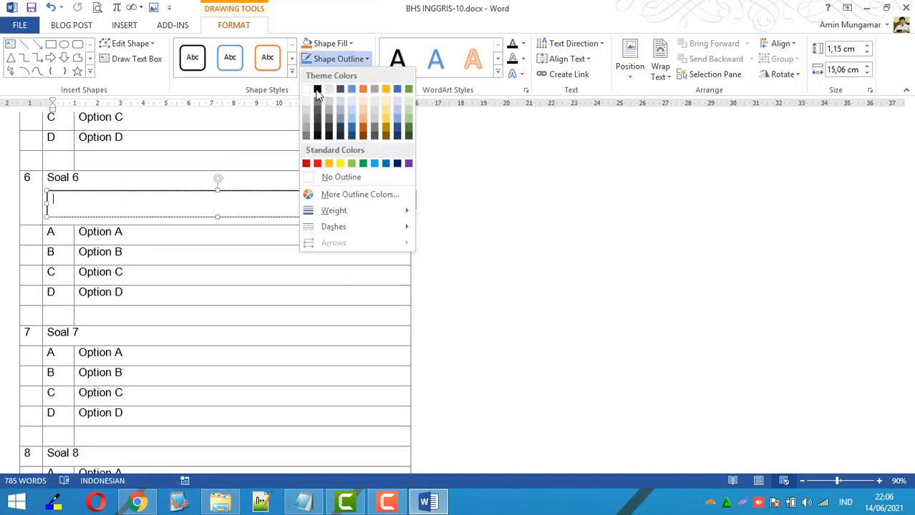
pyautogui.click(341, 179)
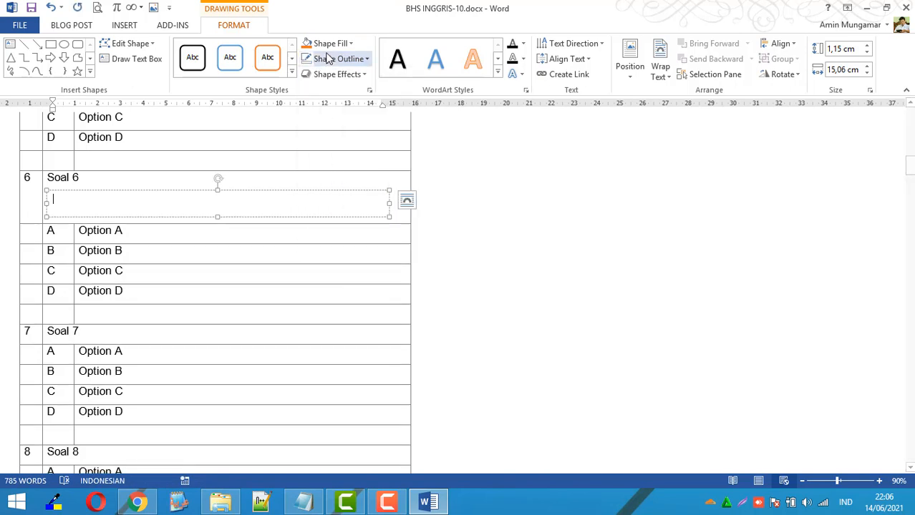
pyautogui.click(326, 44)
pyautogui.click(309, 161)
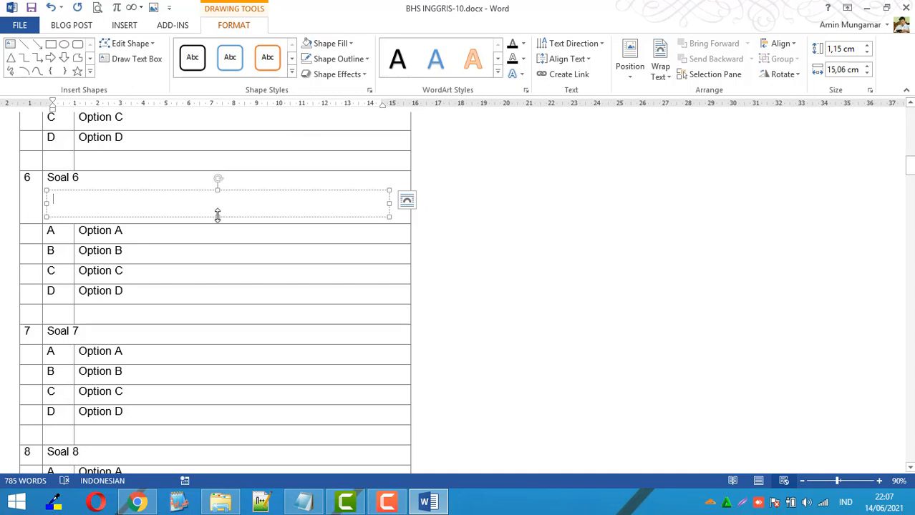
# Step: Enlarge the Soal 6 text box to a height of about 3.07 cm and return to the question text
pyautogui.moveTo(216, 215); pyautogui.dragTo(214, 260)
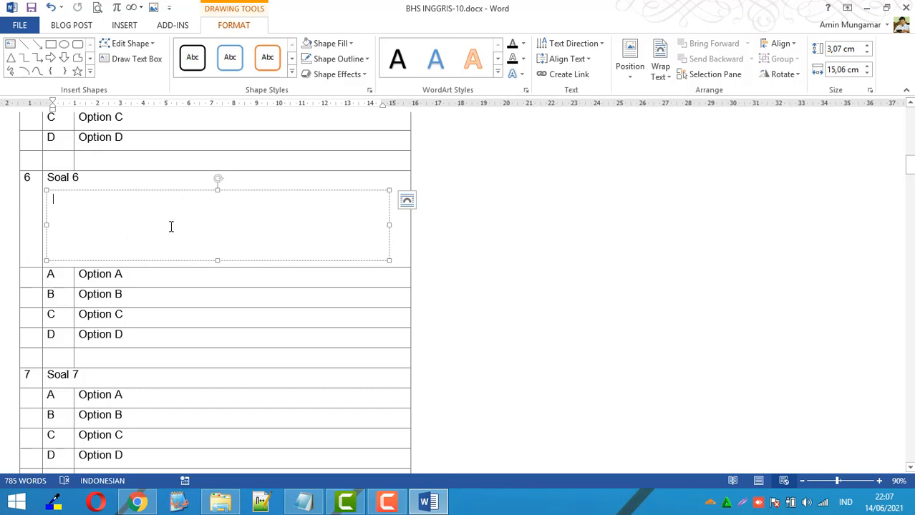
pyautogui.click(89, 178)
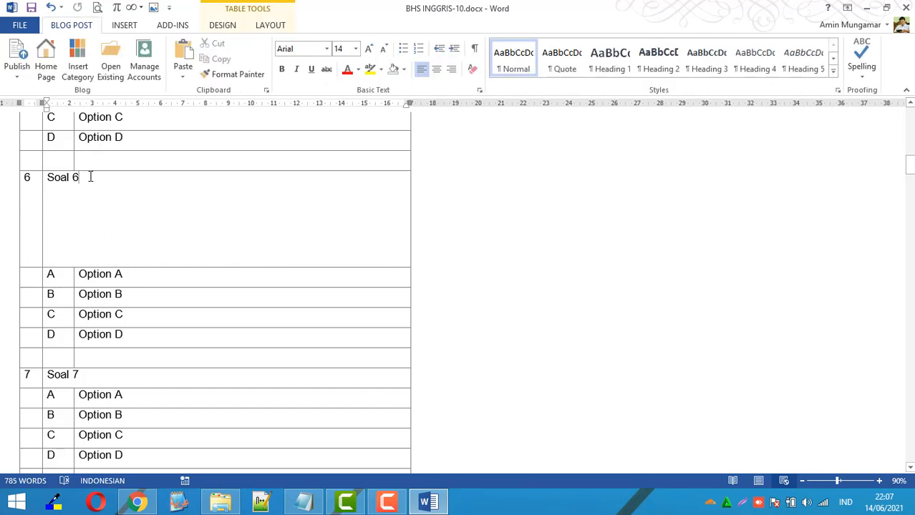
pyautogui.click(103, 203)
pyautogui.click(100, 177)
# Step: Look back at the Soal 5 picture and reduce the height of the Soal 6 text box
pyautogui.scroll(4, 197, 272)
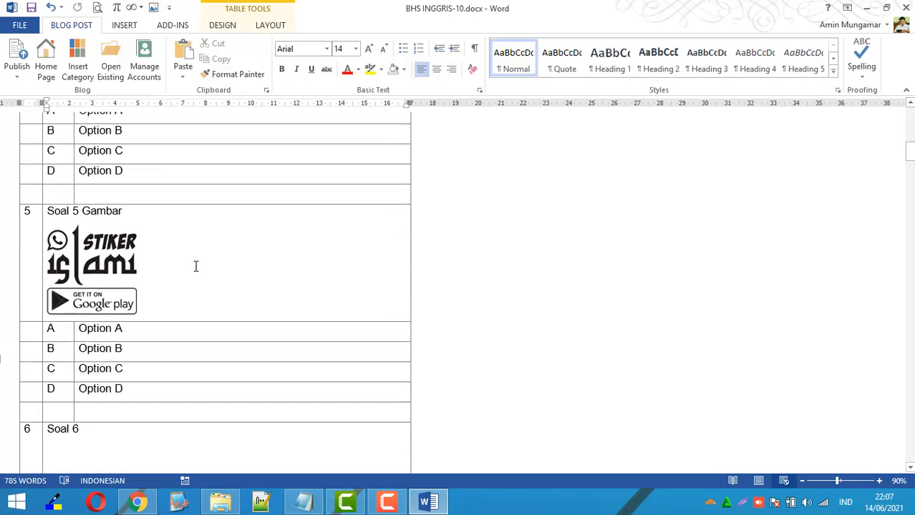
pyautogui.scroll(2, 190, 247)
pyautogui.scroll(-2, 191, 247)
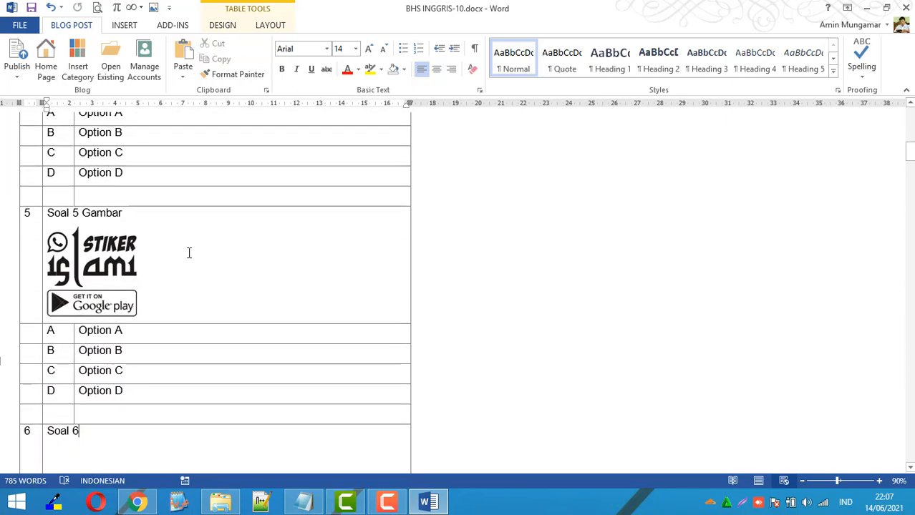
pyautogui.scroll(-4, 186, 255)
pyautogui.click(158, 196)
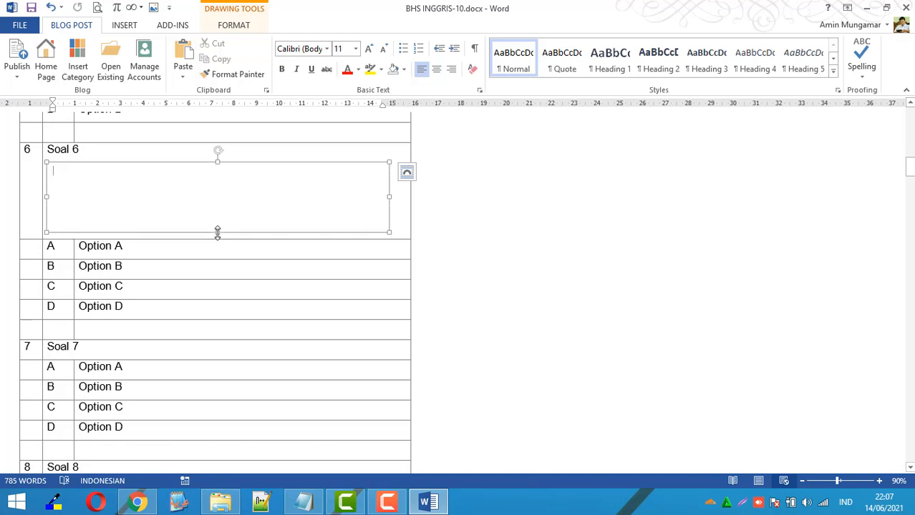
pyautogui.moveTo(217, 234); pyautogui.dragTo(218, 208)
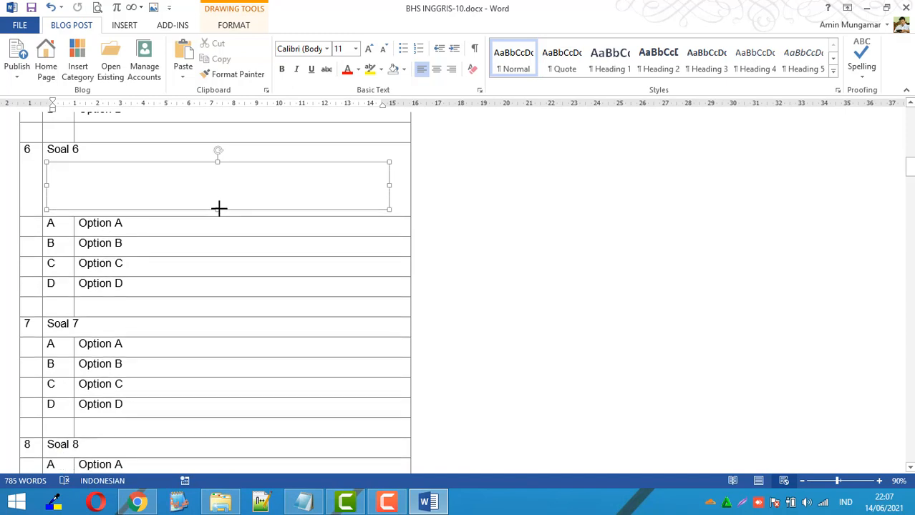
# Step: Delete the text box from the Soal 6 cell along with the empty line that held it
pyautogui.click(233, 164)
pyautogui.press('Delete')
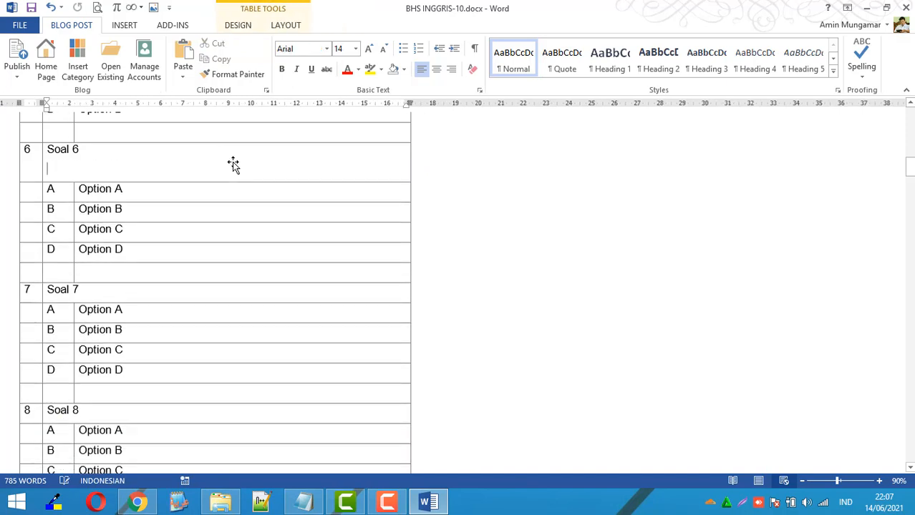
pyautogui.press('BackSpace')
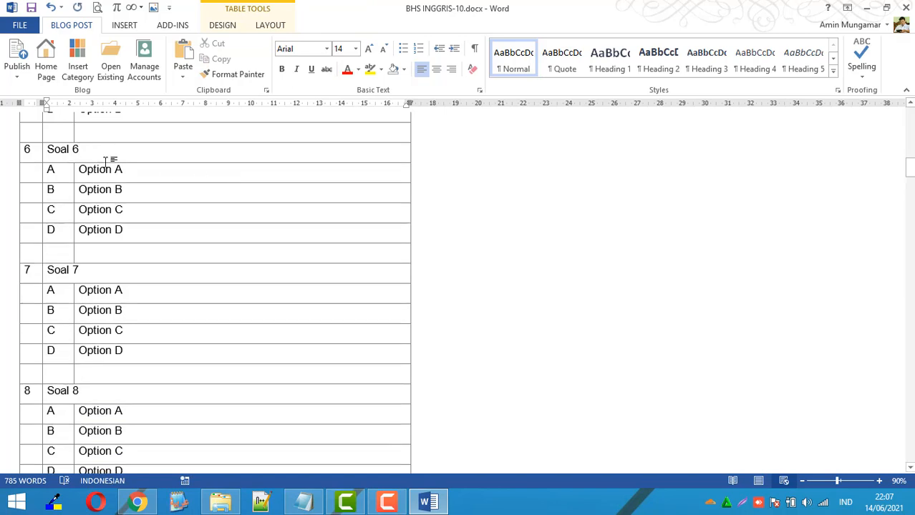
pyautogui.scroll(3, 261, 356)
pyautogui.scroll(6, 260, 355)
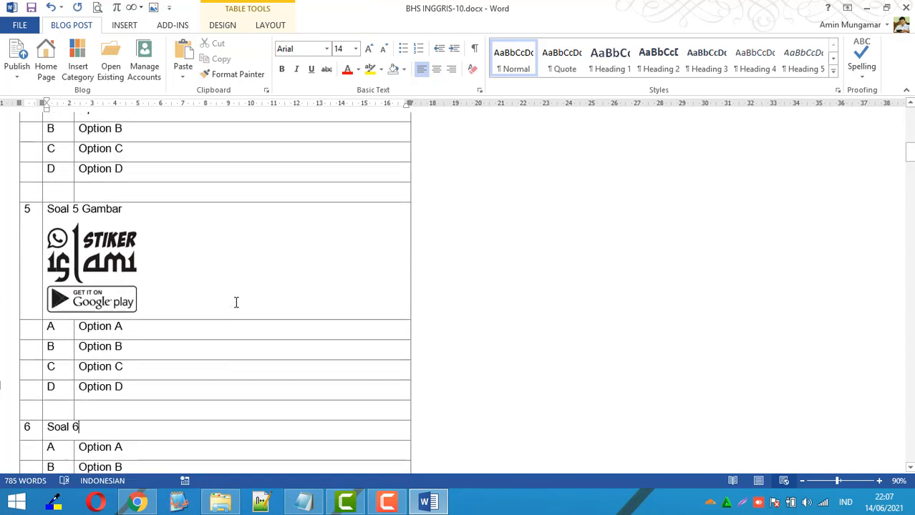
# Step: Go back to the Soal 3 formula and look up the name and version of the installed screenshot tool
pyautogui.scroll(3, 235, 302)
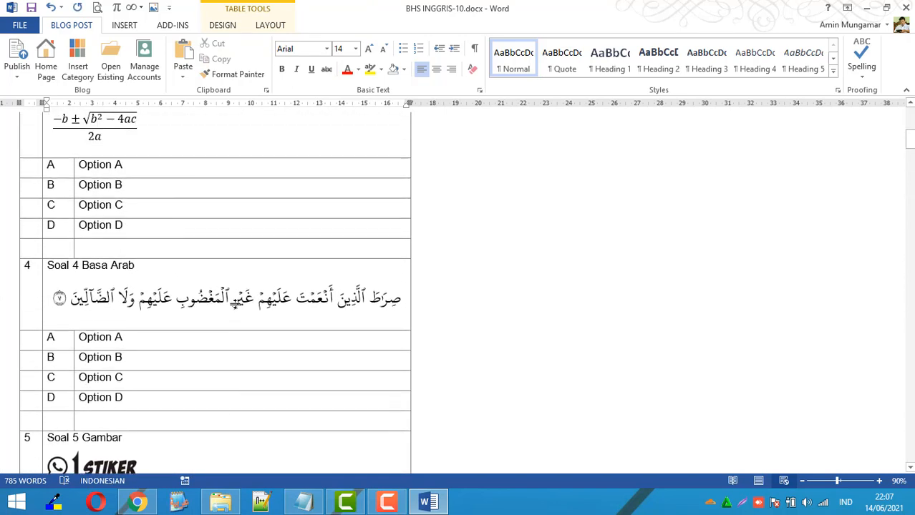
pyautogui.scroll(2, 269, 286)
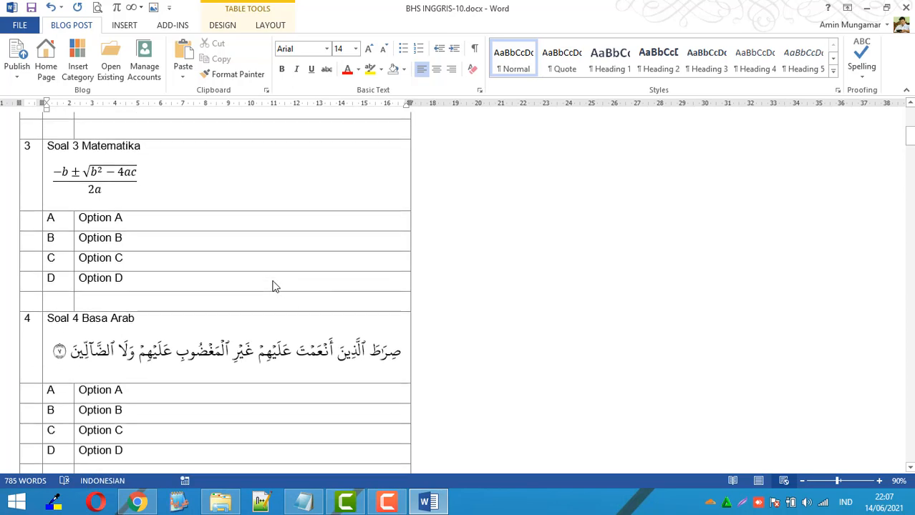
pyautogui.click(138, 167)
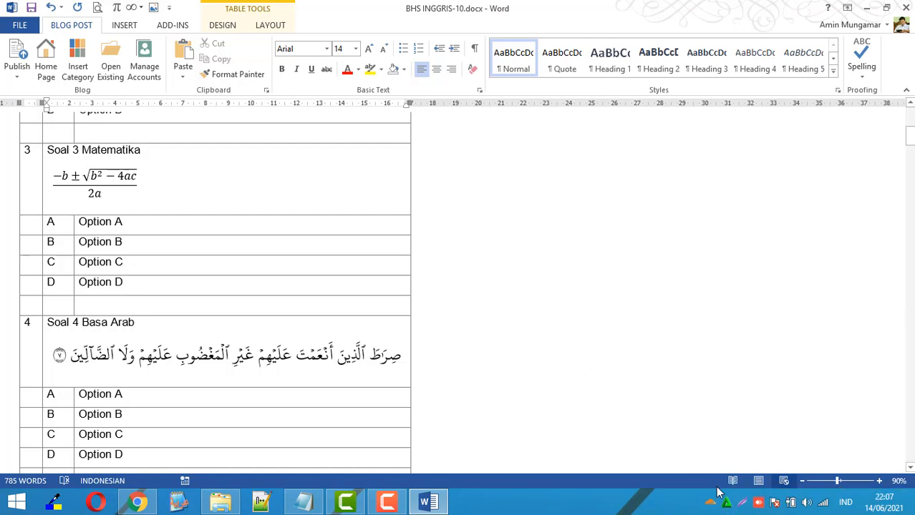
pyautogui.click(745, 504)
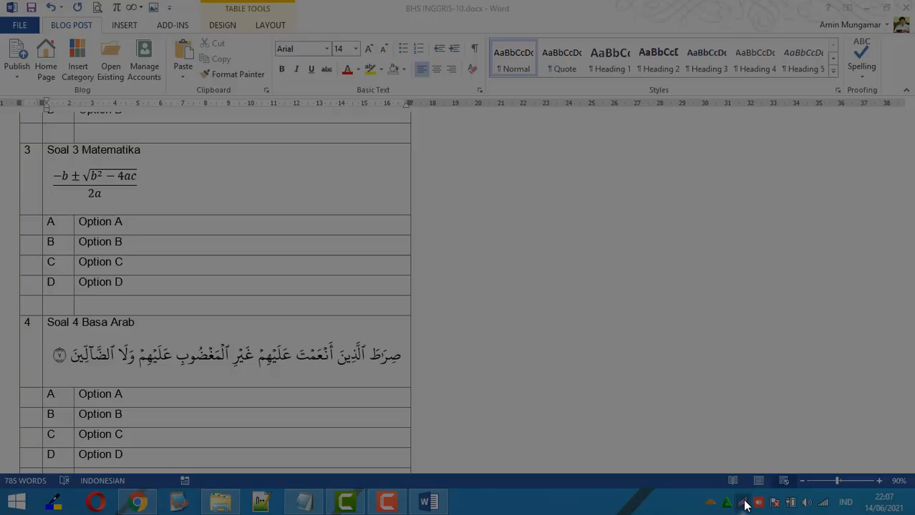
pyautogui.rightClick(745, 503)
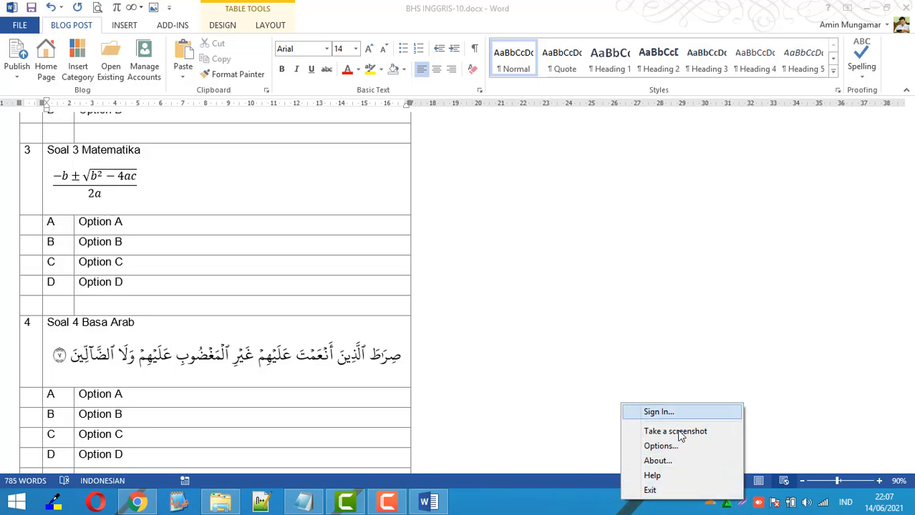
pyautogui.click(662, 460)
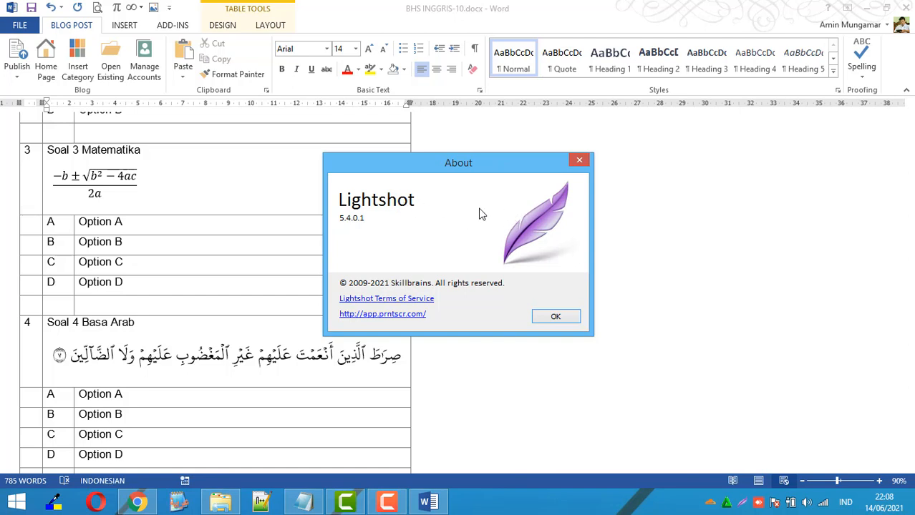
pyautogui.click(579, 160)
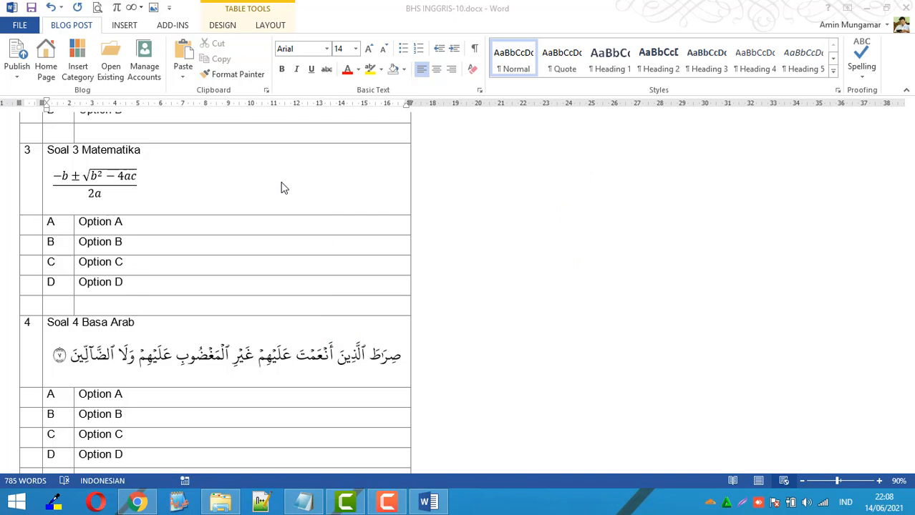
# Step: Capture the quadratic formula under Soal 3 as a screenshot of about 144x61 pixels and copy it to the clipboard
pyautogui.click(100, 188)
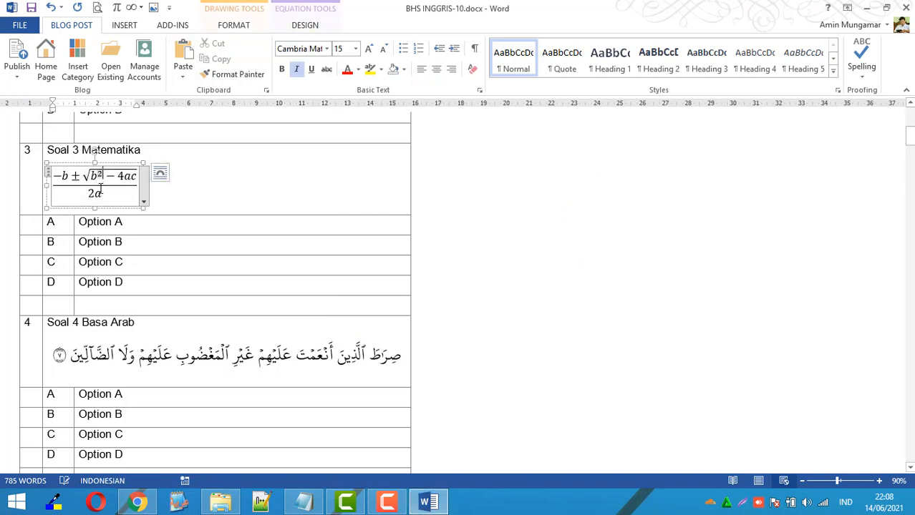
pyautogui.click(184, 189)
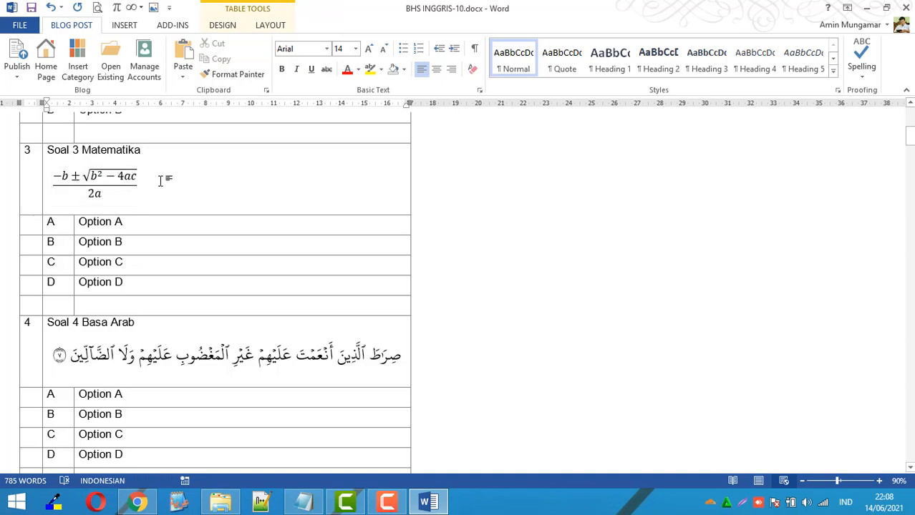
pyautogui.press('Print')
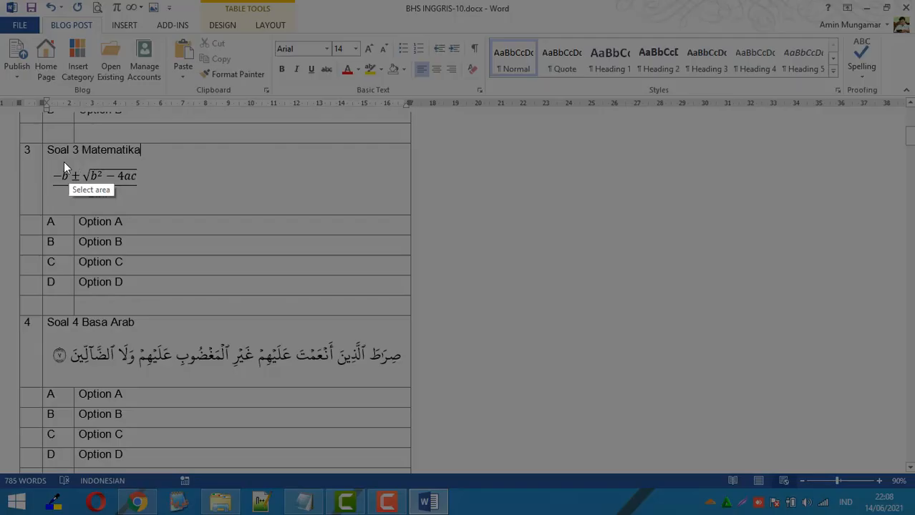
pyautogui.moveTo(50, 161); pyautogui.dragTo(146, 204)
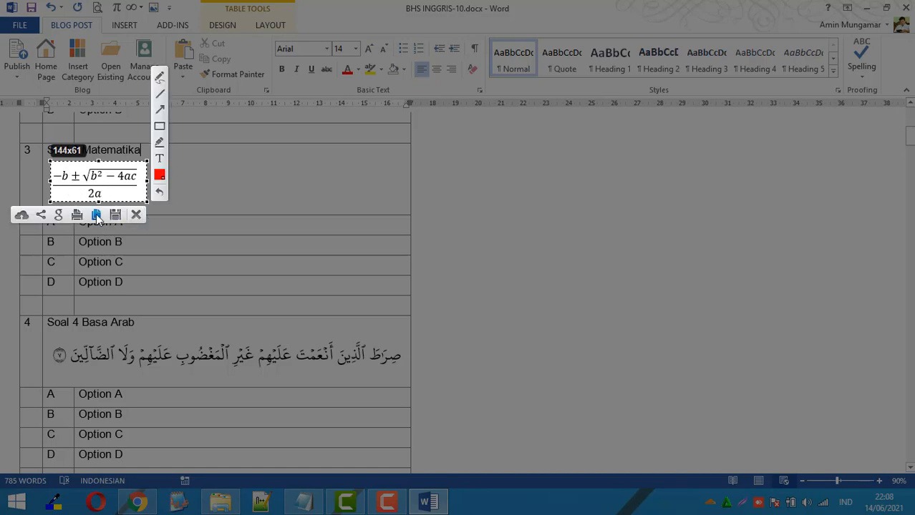
pyautogui.click(97, 215)
# Step: Replace the Option A text of Soal 3 with the copied formula picture
pyautogui.moveTo(130, 221); pyautogui.dragTo(84, 222)
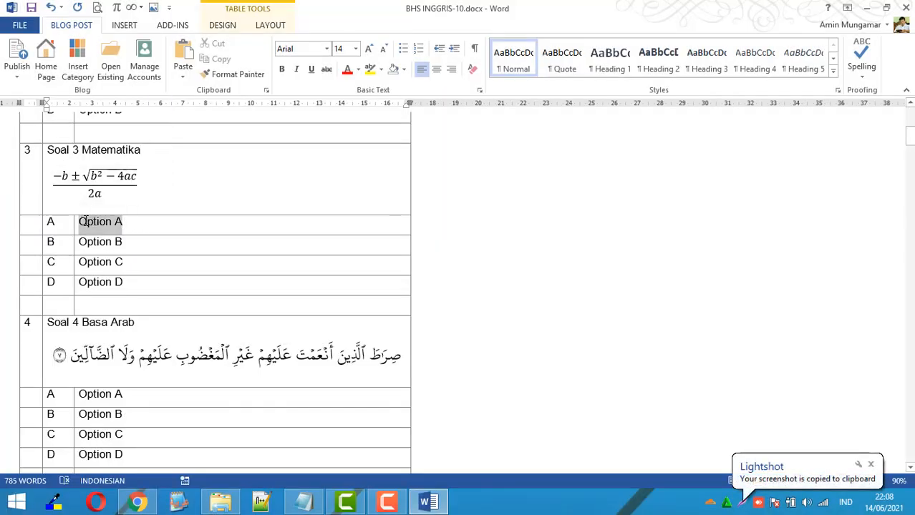
pyautogui.press('Delete')
pyautogui.rightClick(122, 218)
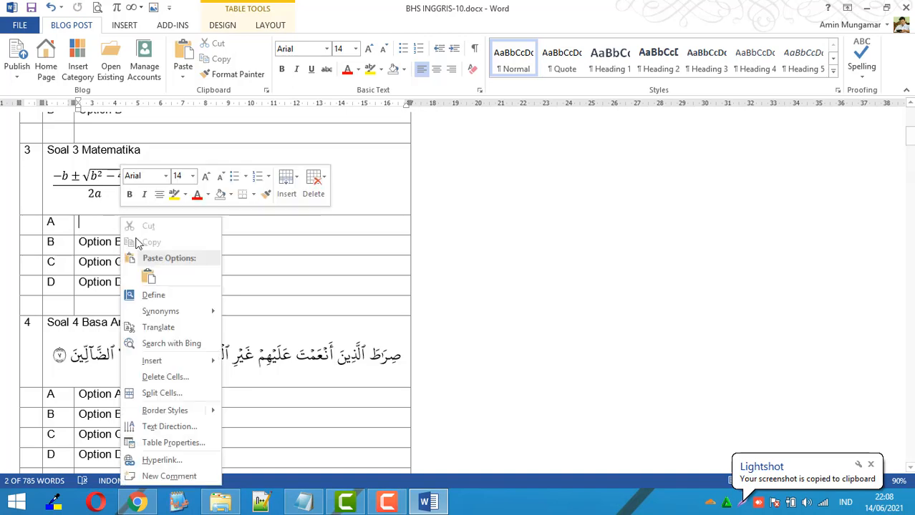
pyautogui.click(148, 276)
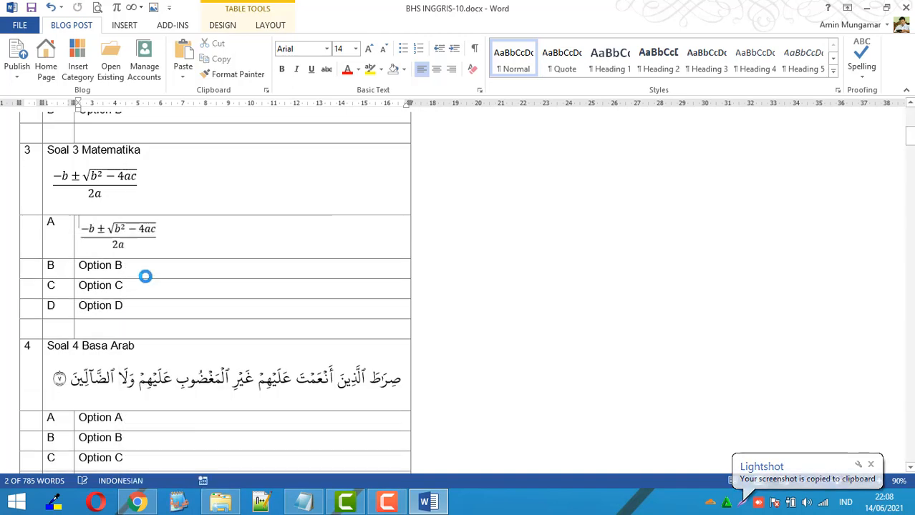
# Step: Check the text wrapping setting of the formula picture in answer A of Soal 3
pyautogui.click(132, 239)
pyautogui.doubleClick(143, 239)
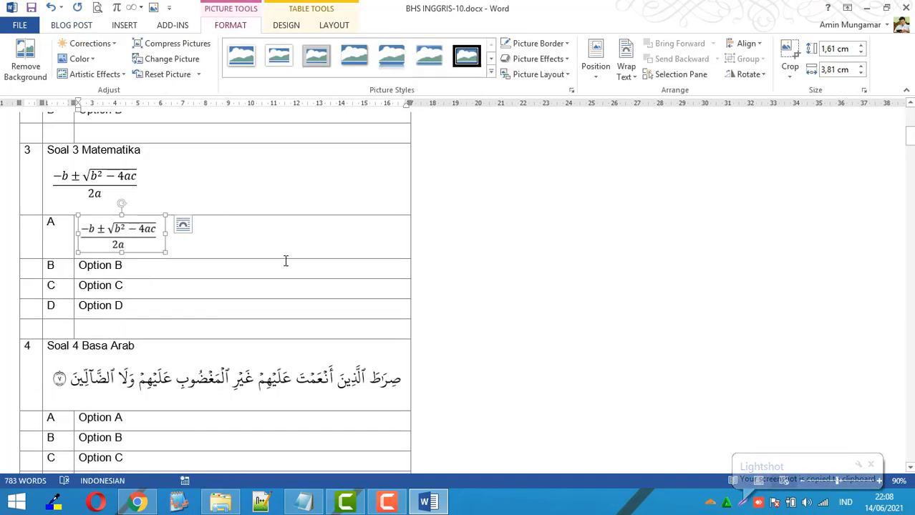
pyautogui.click(626, 70)
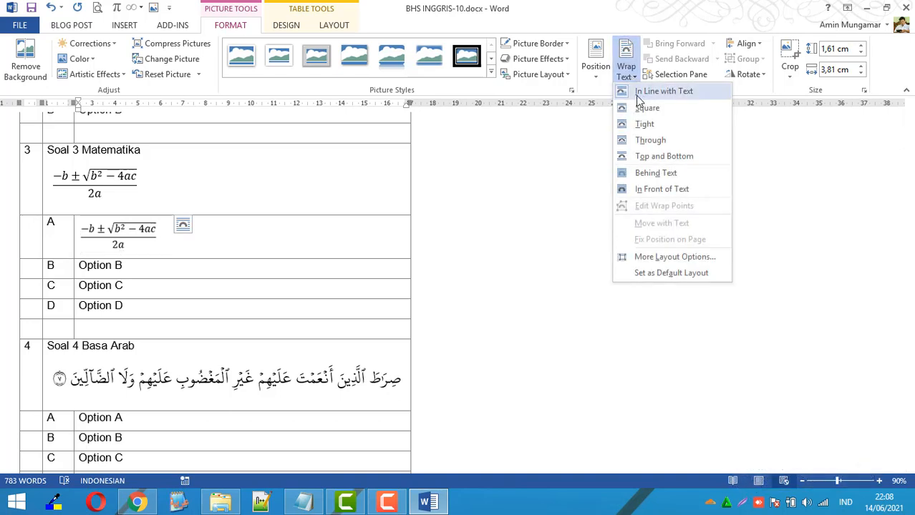
pyautogui.click(215, 239)
pyautogui.click(212, 239)
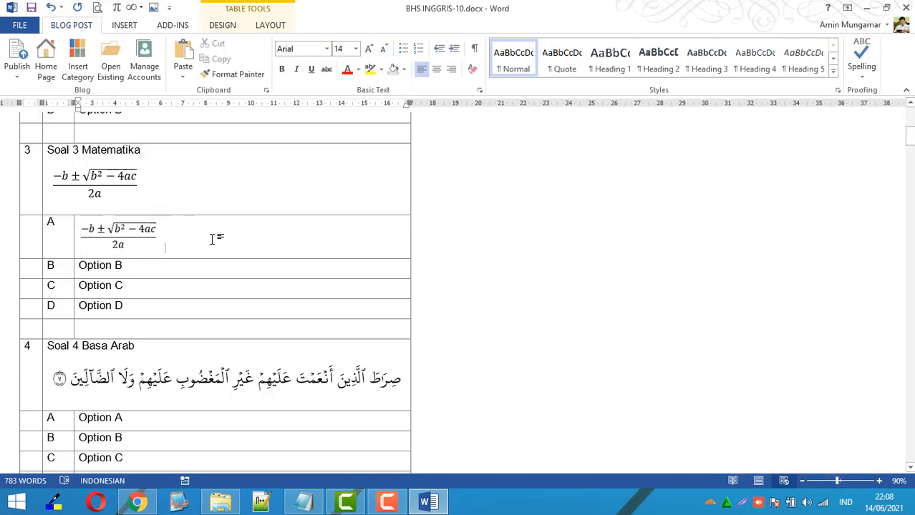
pyautogui.click(138, 244)
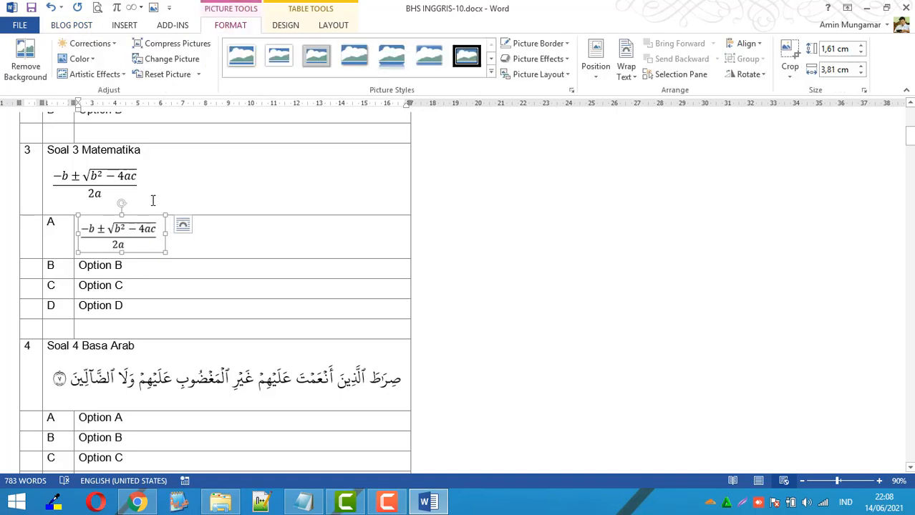
pyautogui.click(209, 204)
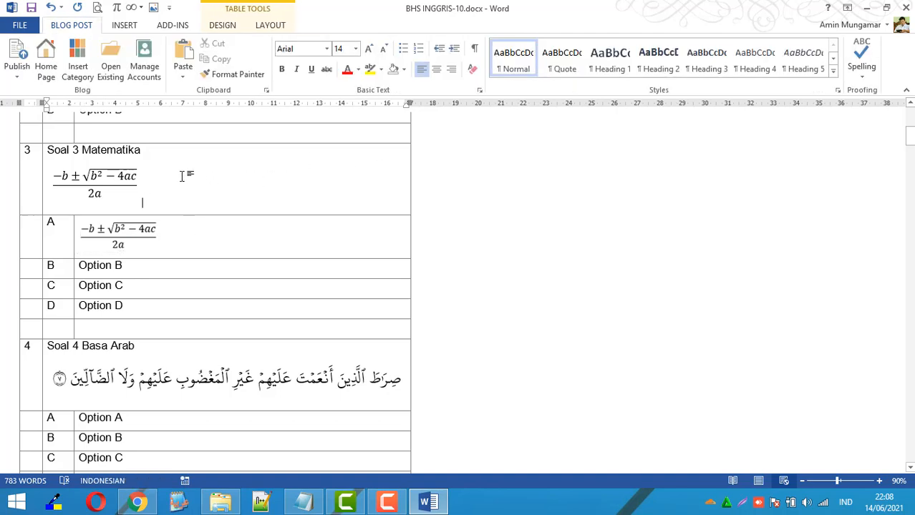
pyautogui.click(148, 264)
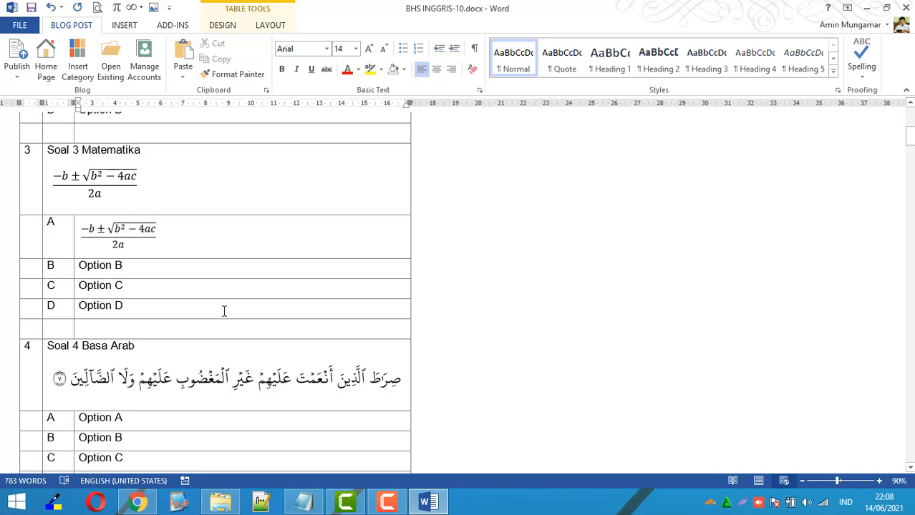
# Step: Save the question document without saving the changes to its document template
pyautogui.scroll(10, 331, 189)
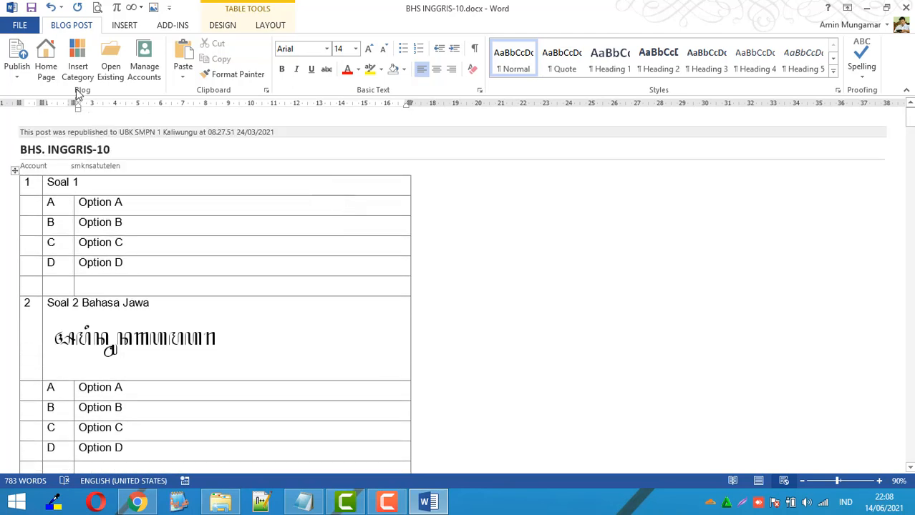
pyautogui.click(31, 8)
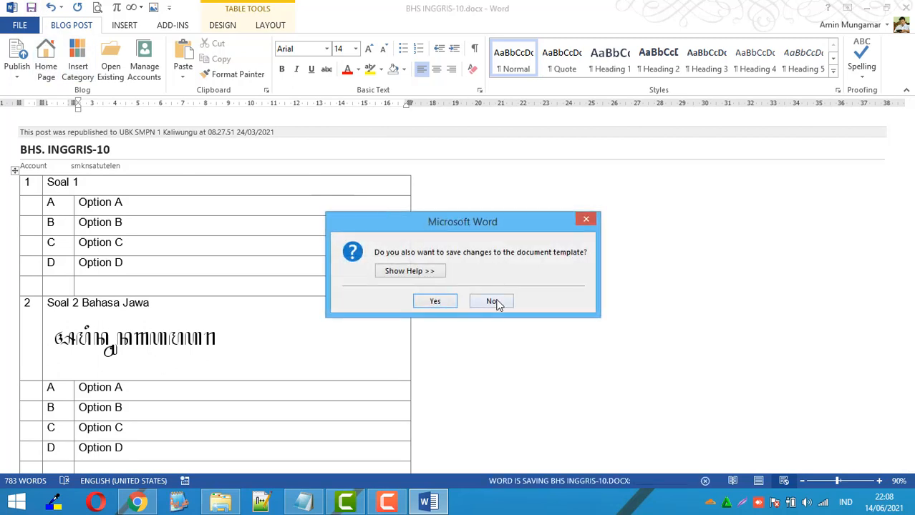
pyautogui.click(493, 302)
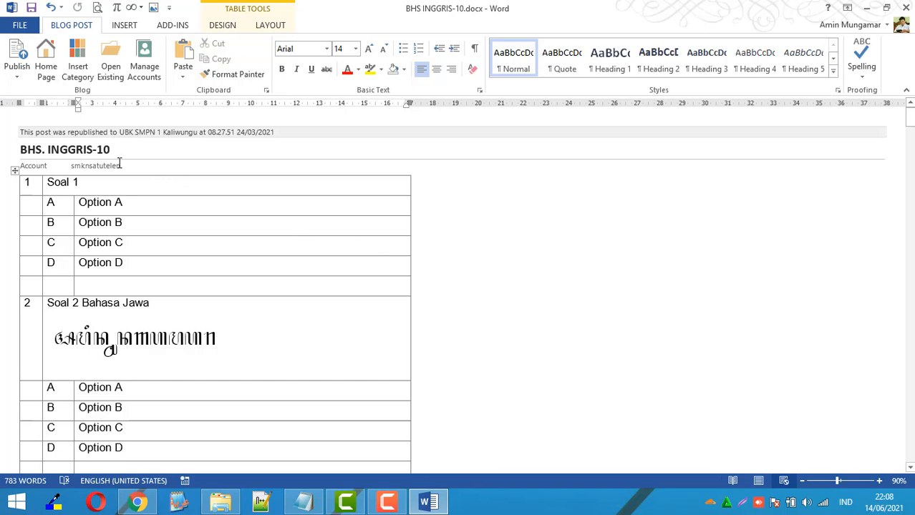
# Step: Check the smknsatutelen WordPress entry among the registered blog accounts
pyautogui.click(145, 72)
pyautogui.click(420, 210)
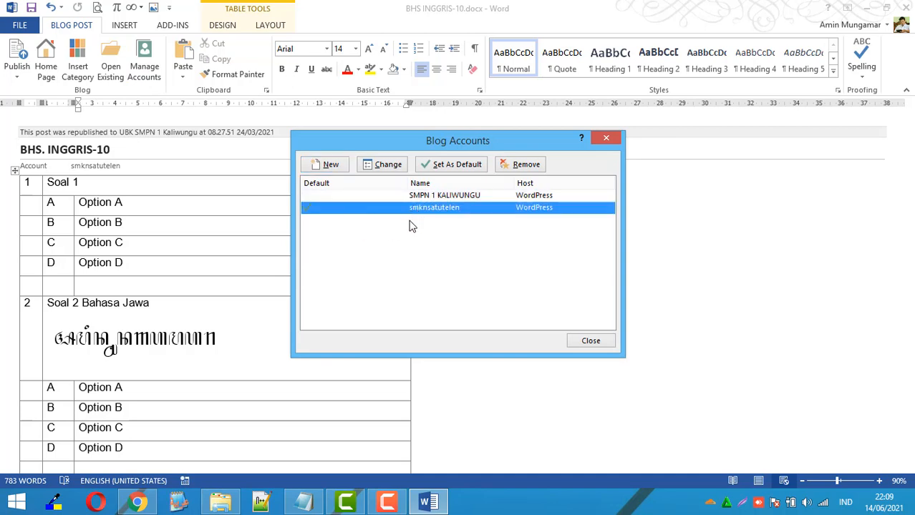
pyautogui.click(596, 339)
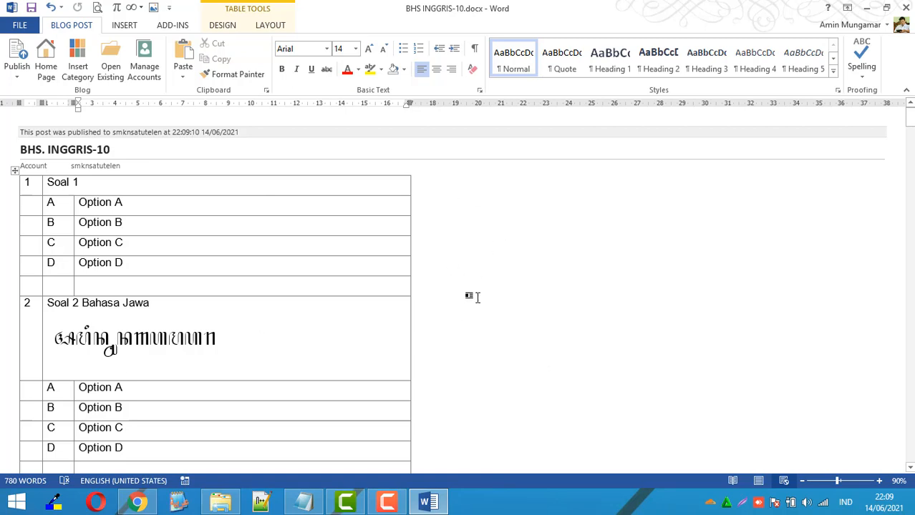
# Step: Close BHS INGGRIS-10.docx without saving changes to the document or to the Blog.dotx template
pyautogui.click(906, 6)
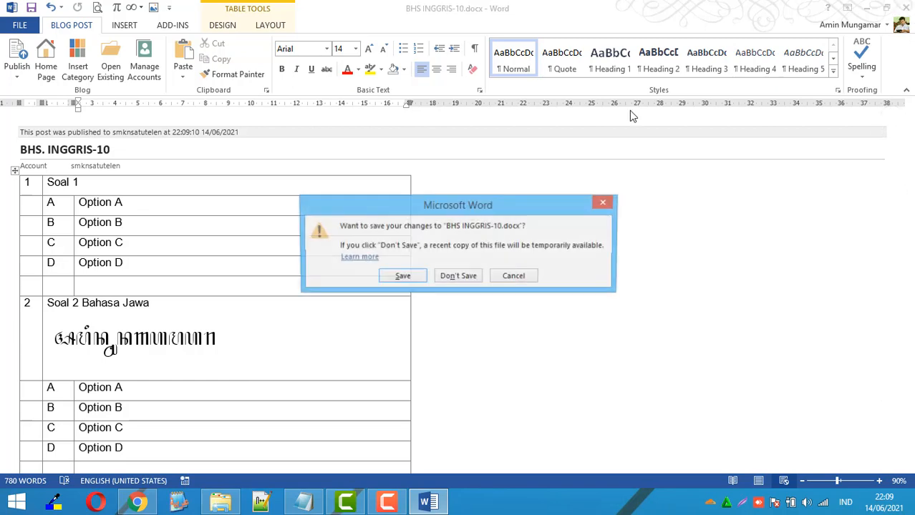
pyautogui.click(451, 280)
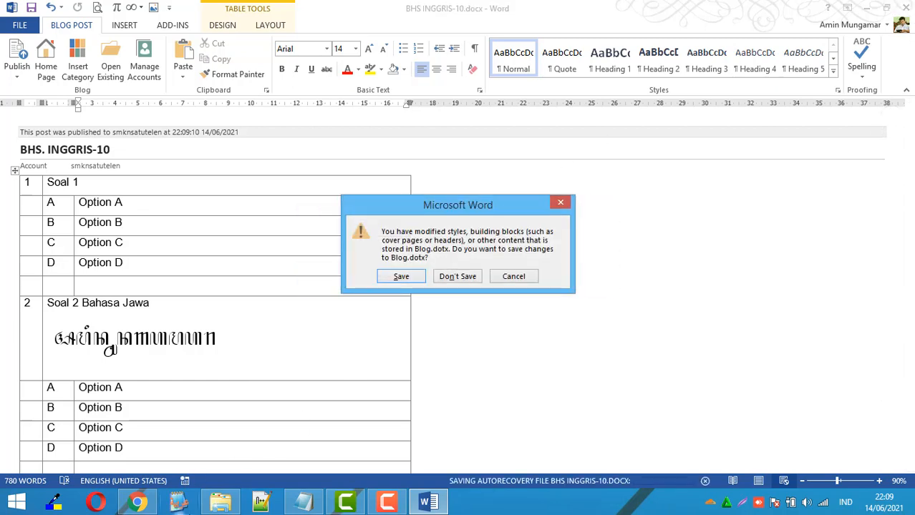
pyautogui.click(457, 276)
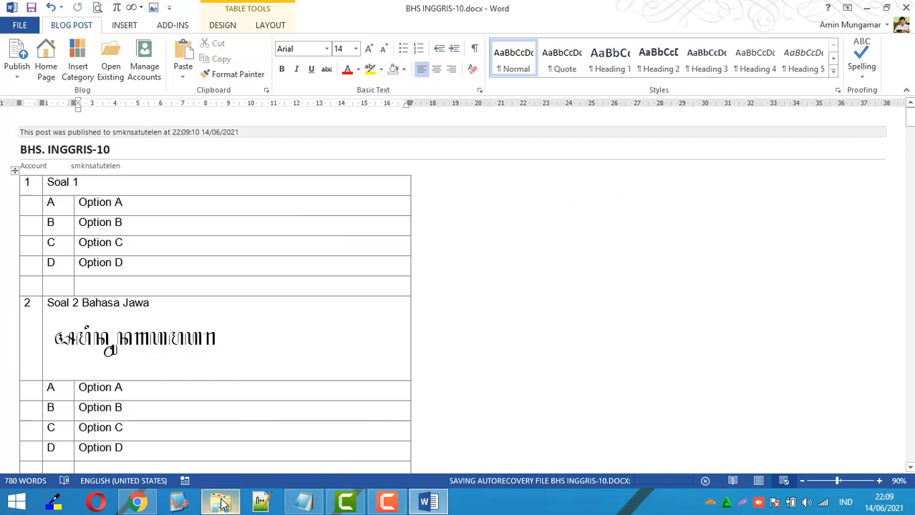
pyautogui.moveTo(221, 506)
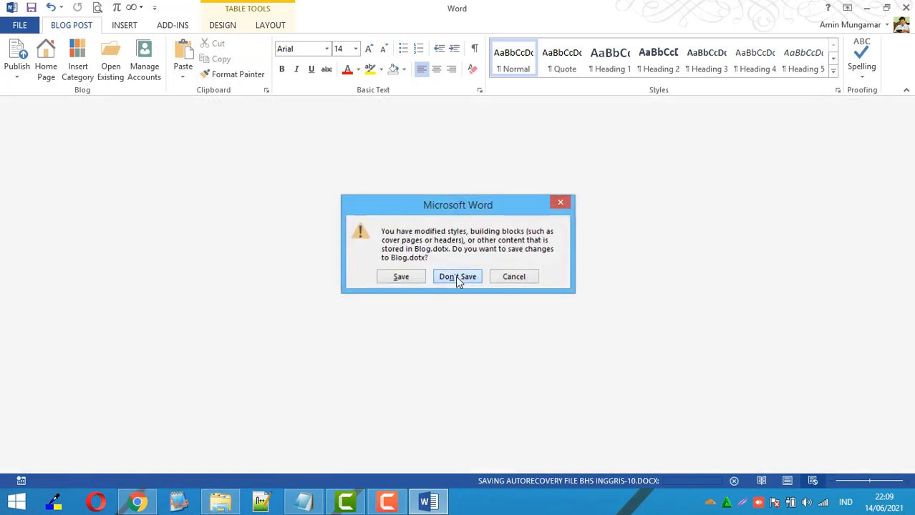
pyautogui.click(457, 277)
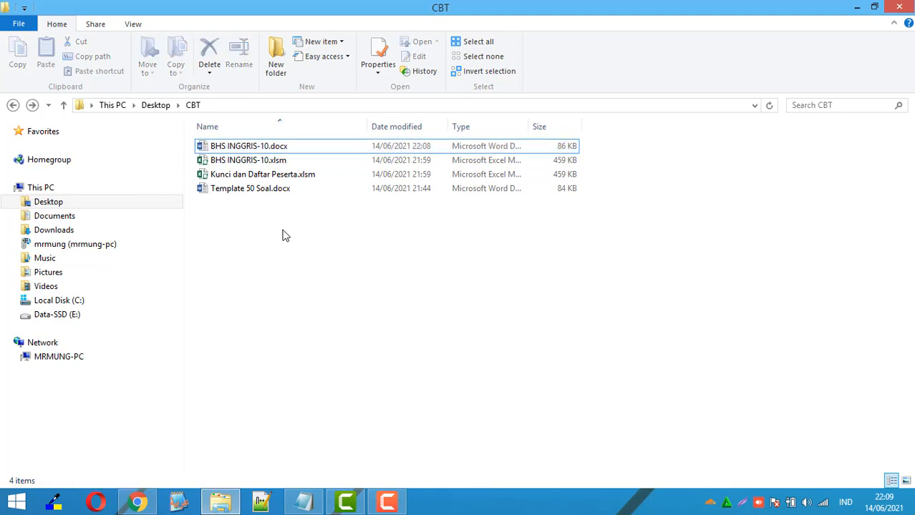
# Step: Open the workbook BHS INGGRIS-10.xlsm from the CBT folder, enable editing and go to the Server row of the SOAL sheet
pyautogui.click(255, 162)
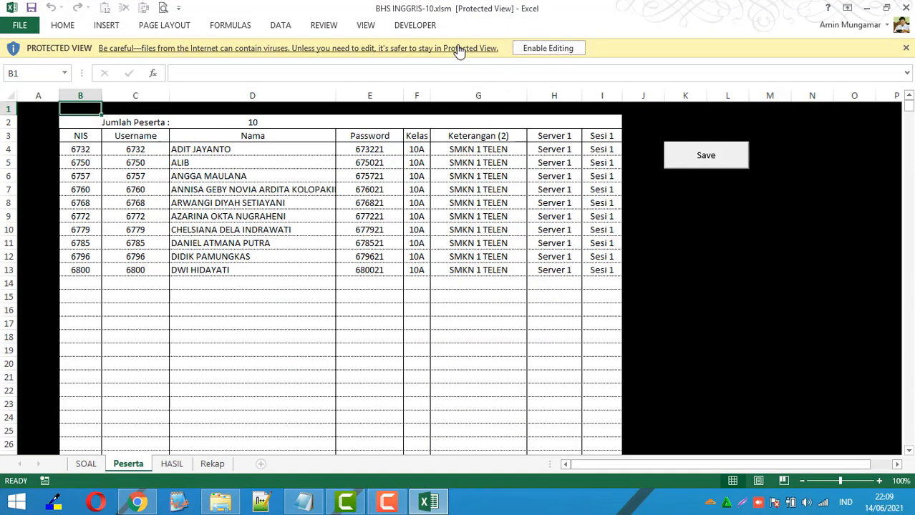
pyautogui.click(545, 48)
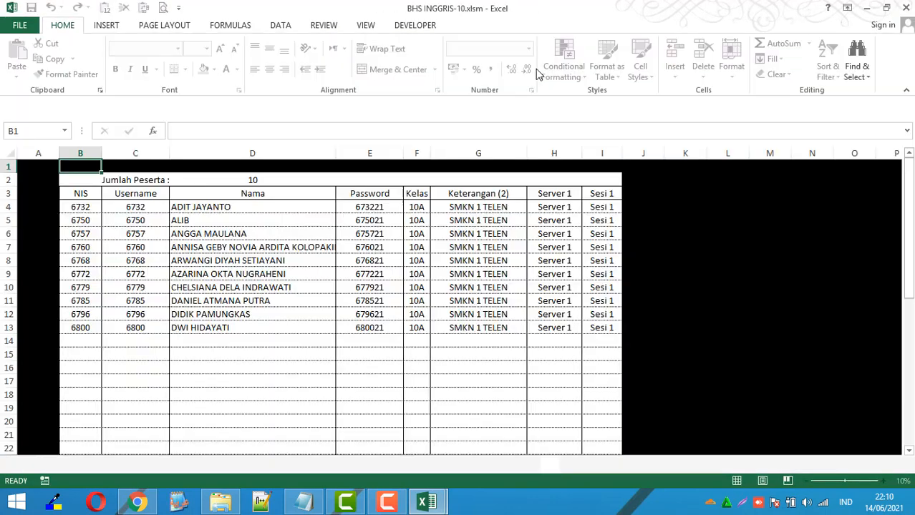
pyautogui.click(282, 105)
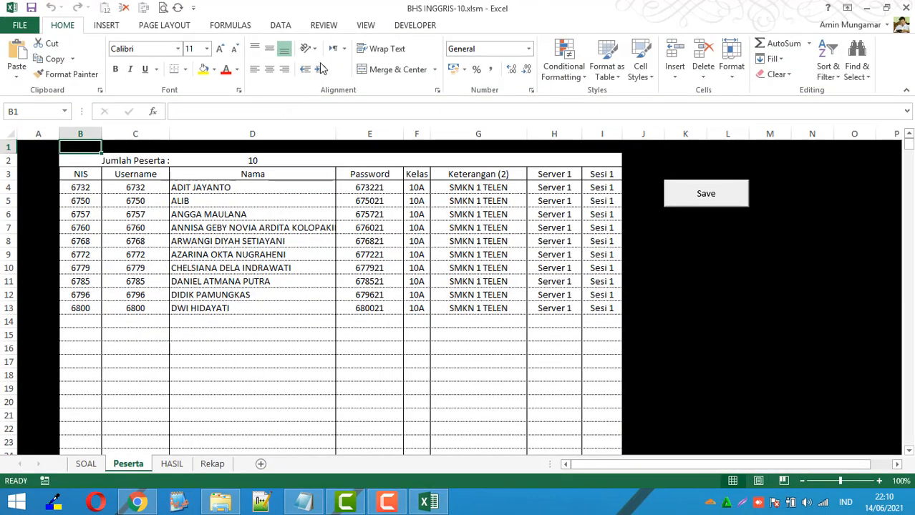
pyautogui.click(85, 463)
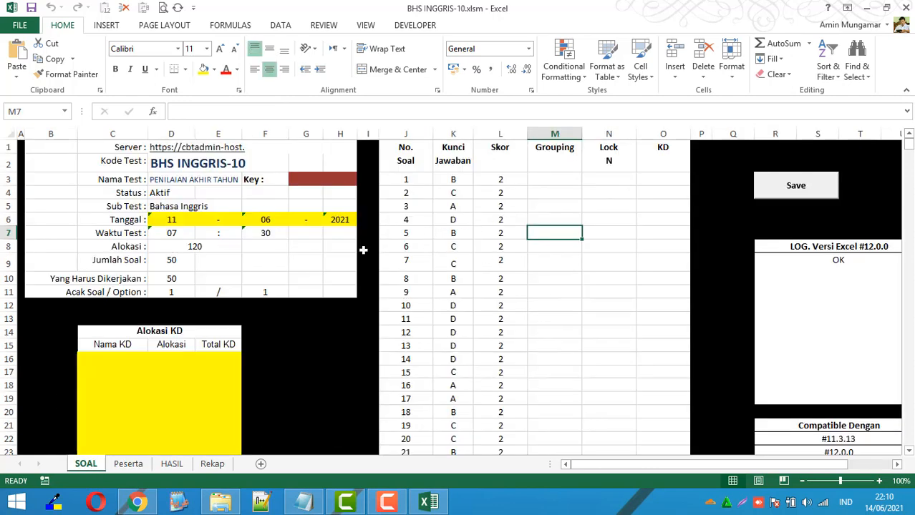
pyautogui.click(129, 148)
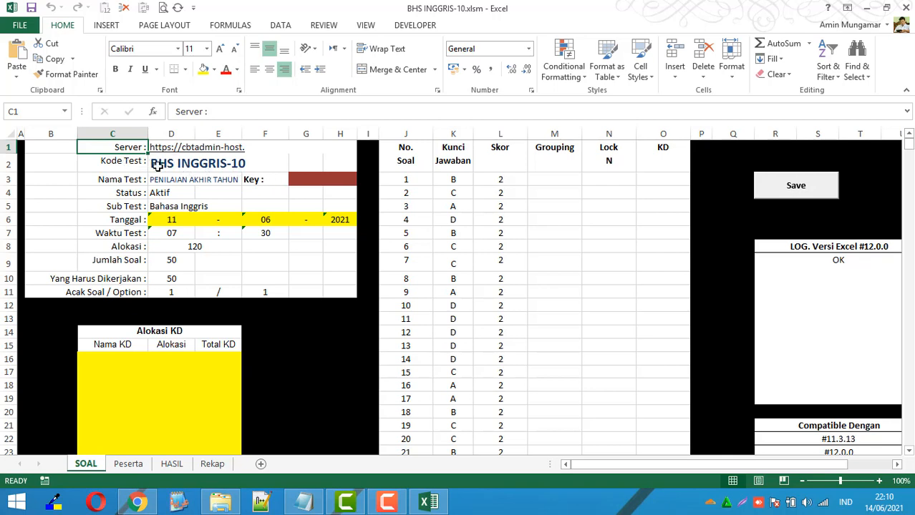
# Step: Change the Kode Test entry on the SOAL sheet to BHS. INGGRIS-10
pyautogui.click(174, 163)
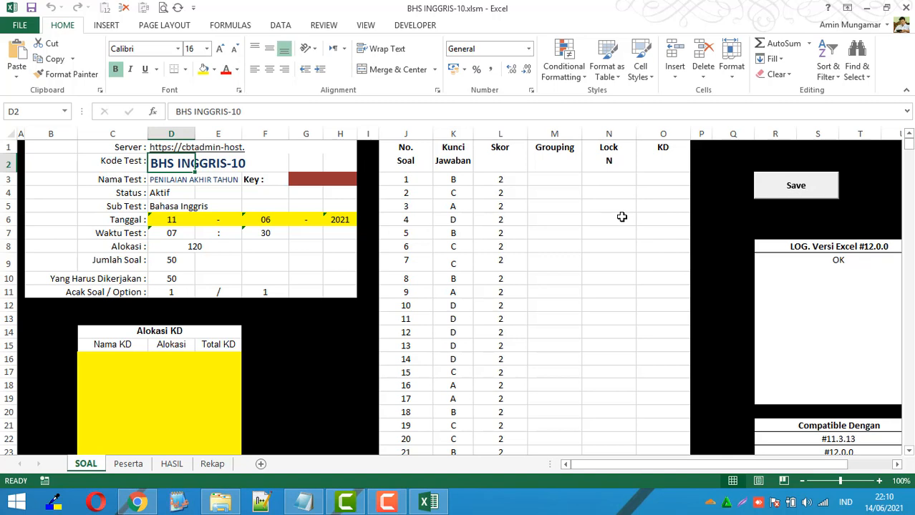
pyautogui.doubleClick(176, 163)
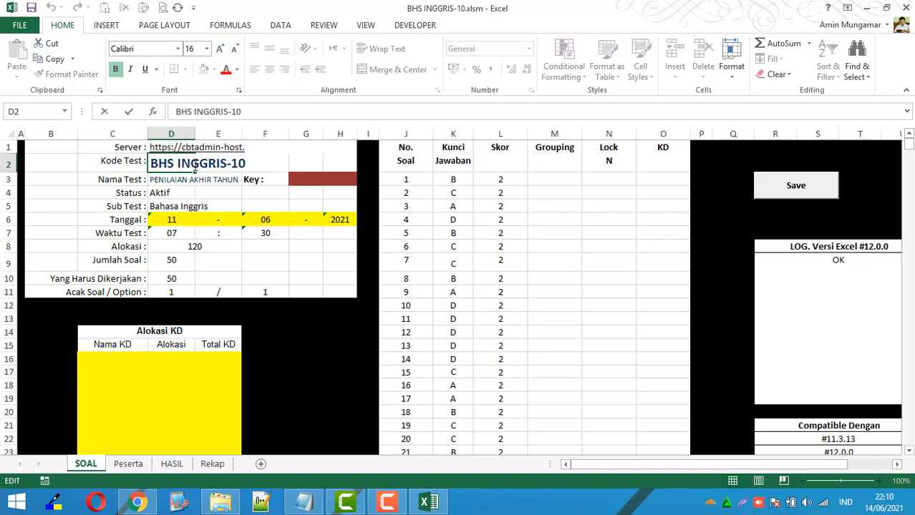
pyautogui.write('.')
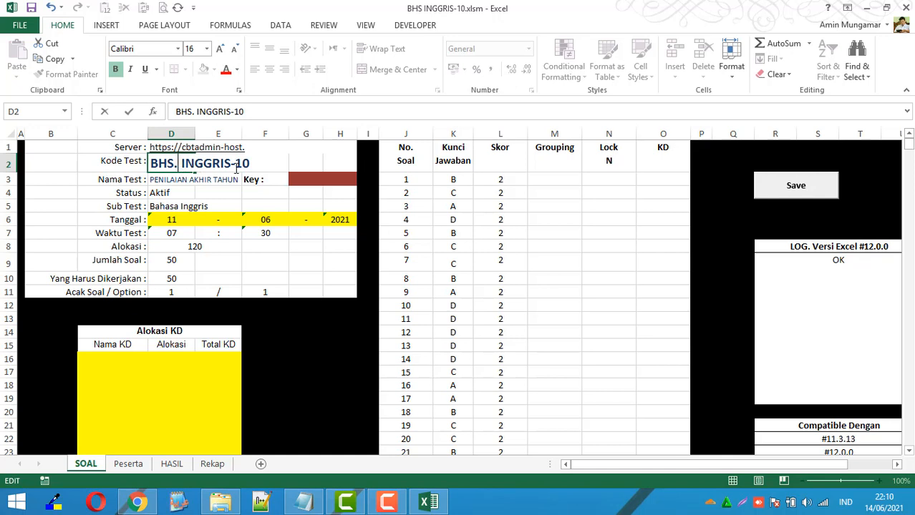
pyautogui.click(331, 177)
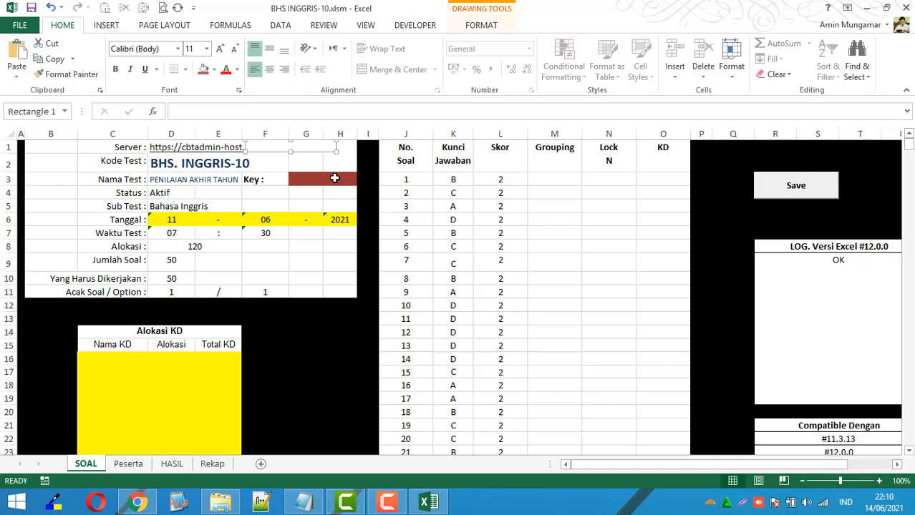
pyautogui.click(133, 190)
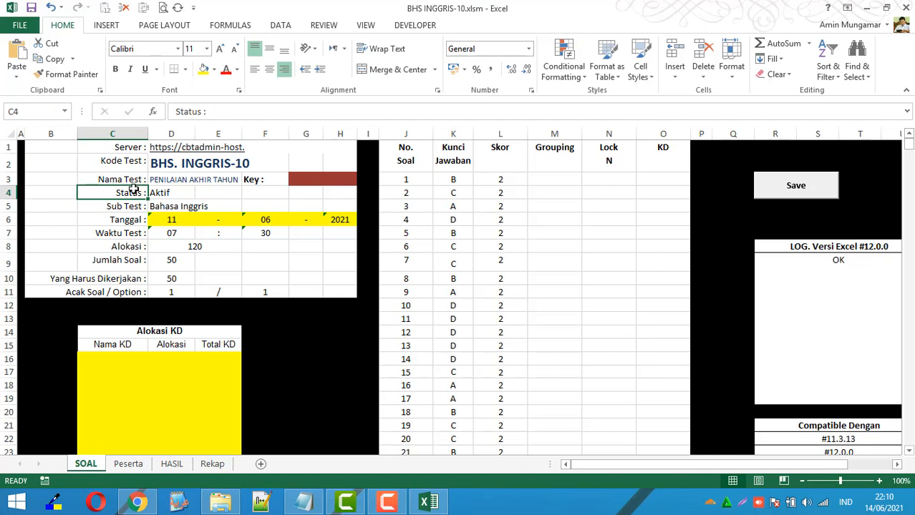
# Step: Check the Nama Test and Sub Test entries and set the day of the test date (Tanggal) to 14
pyautogui.click(172, 182)
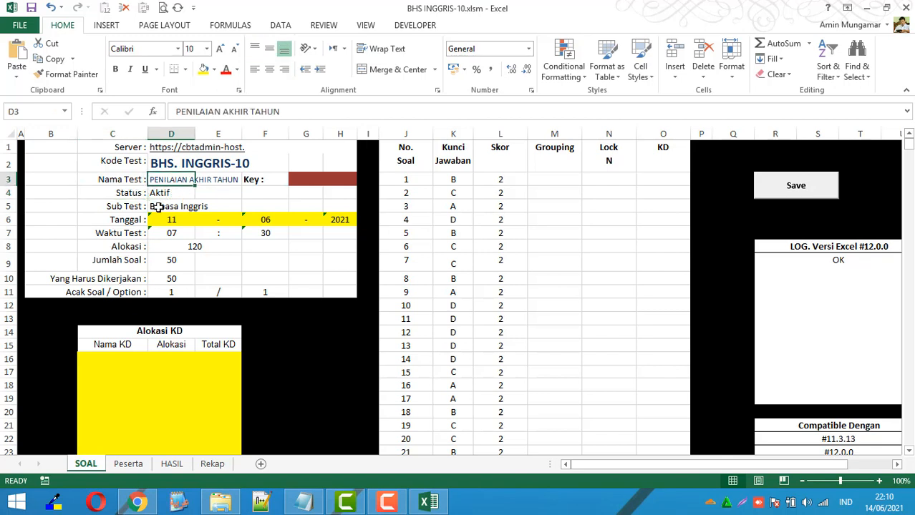
pyautogui.click(170, 206)
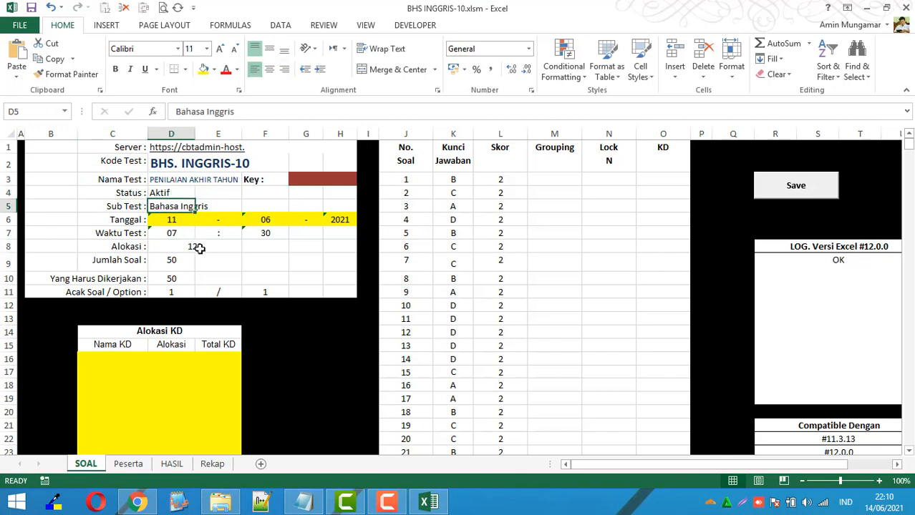
pyautogui.click(171, 220)
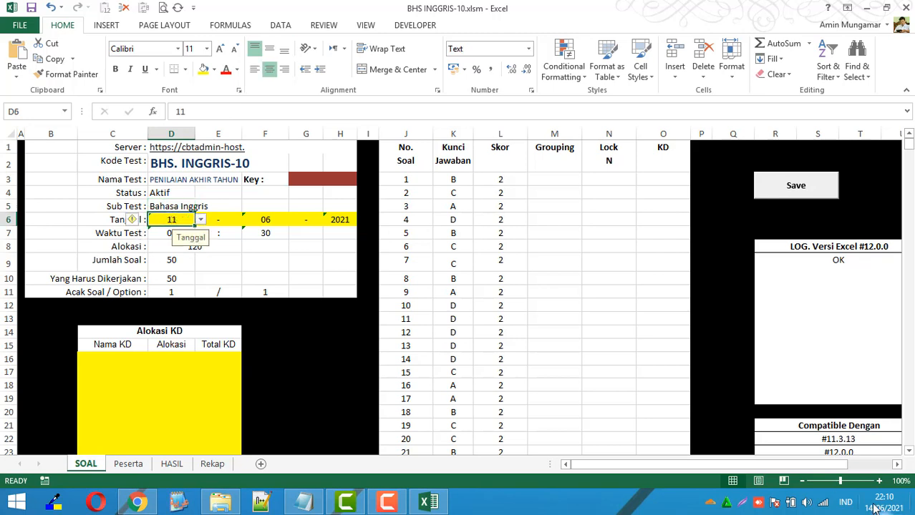
pyautogui.click(202, 220)
pyautogui.click(190, 256)
pyautogui.click(271, 247)
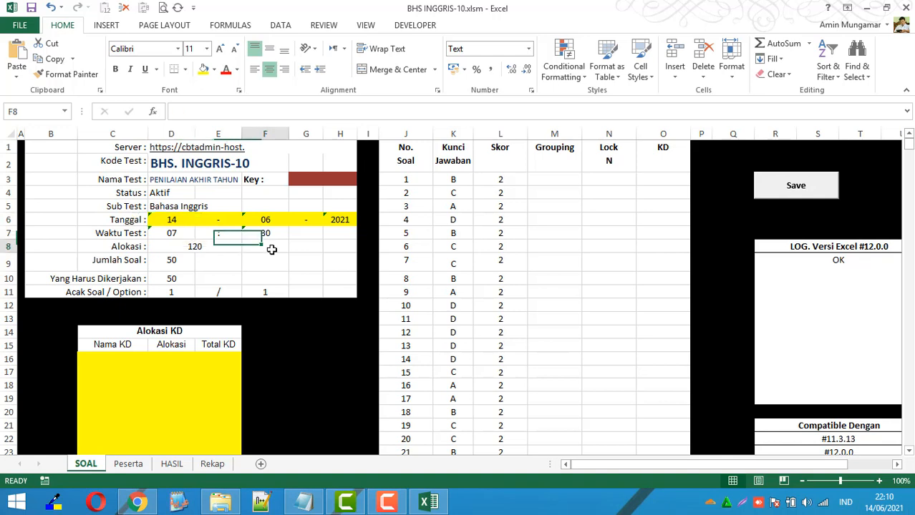
pyautogui.click(276, 222)
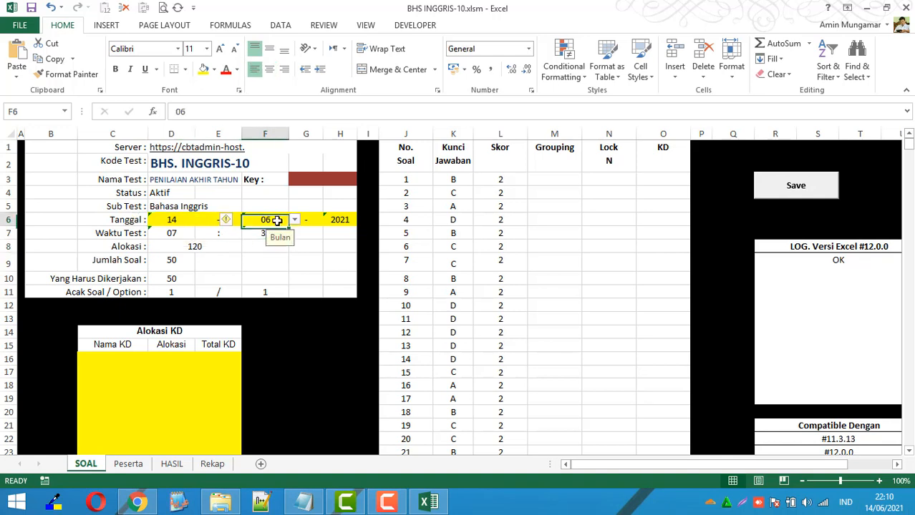
pyautogui.click(329, 249)
# Step: Set the test start time (Waktu Test) to 08 : 00
pyautogui.click(187, 234)
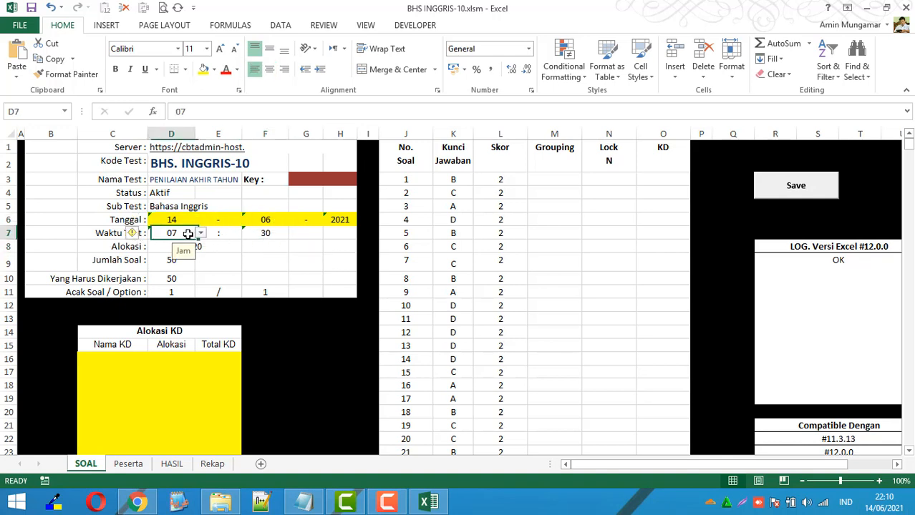
pyautogui.click(201, 235)
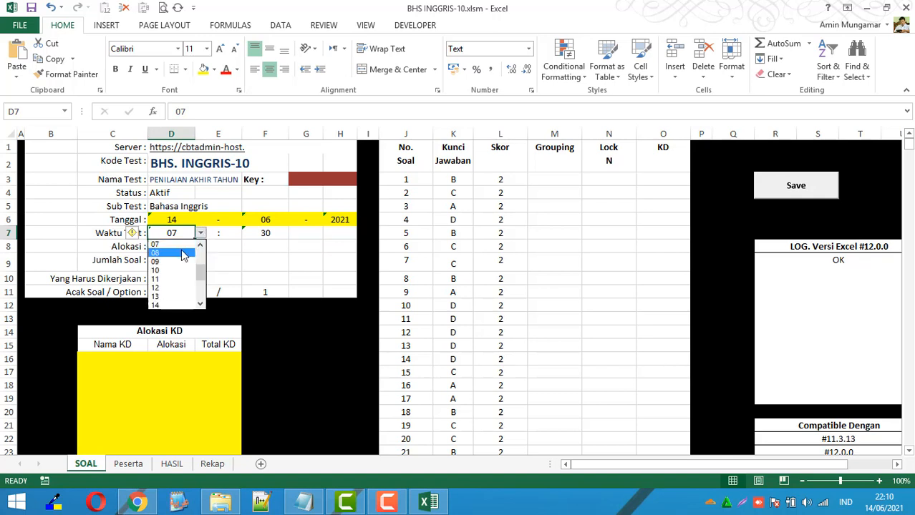
pyautogui.click(184, 254)
pyautogui.click(261, 236)
pyautogui.click(294, 234)
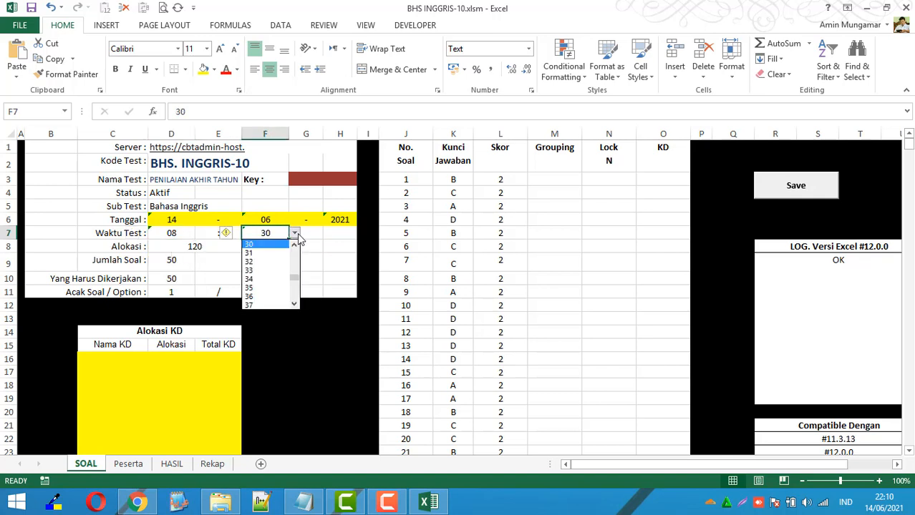
pyautogui.click(273, 234)
pyautogui.write('00')
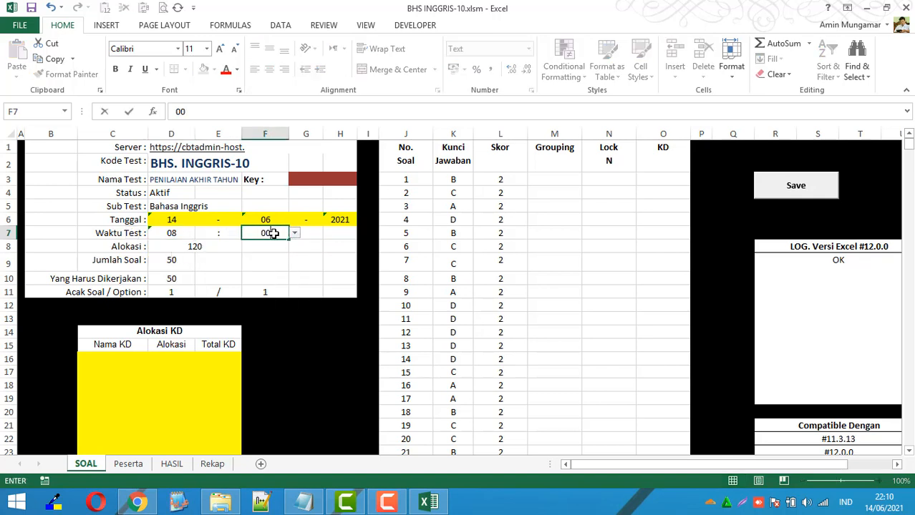
pyautogui.click(278, 263)
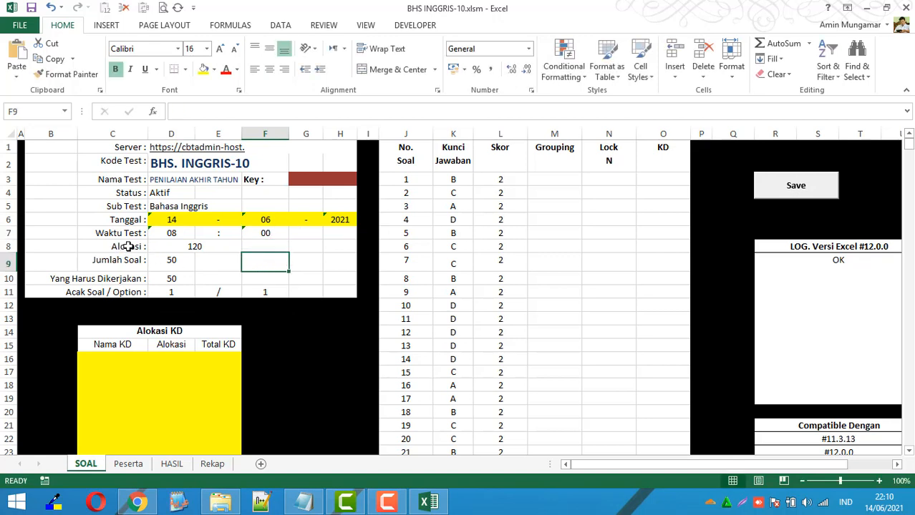
# Step: Examine the time allocation, the number of questions, the number to be answered and the choices for randomising the questions
pyautogui.click(188, 247)
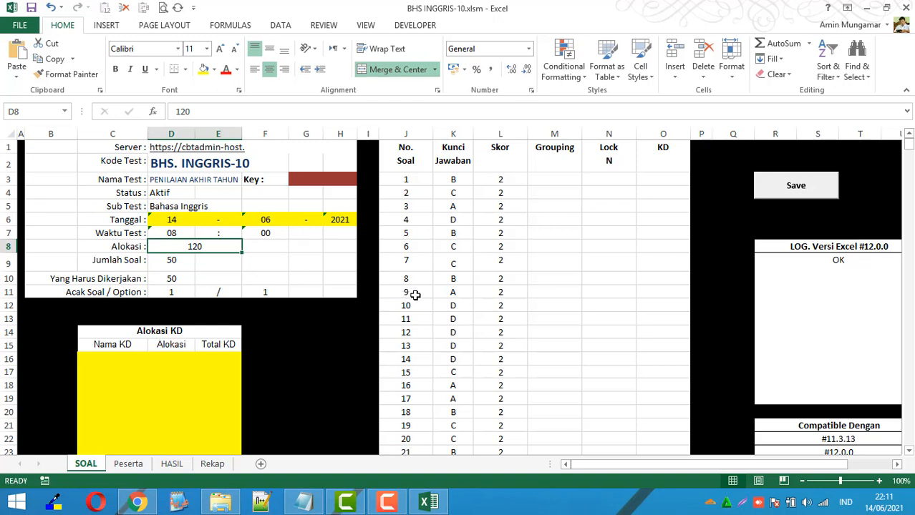
pyautogui.click(587, 289)
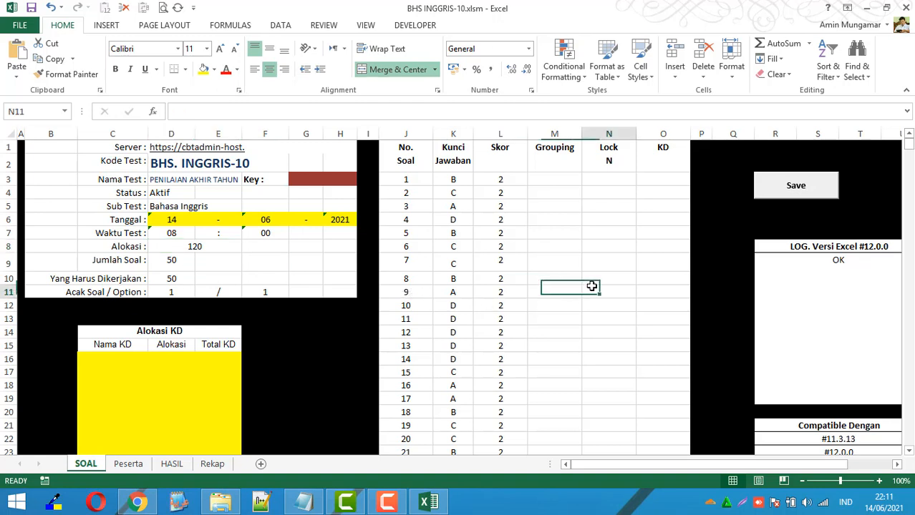
pyautogui.click(172, 263)
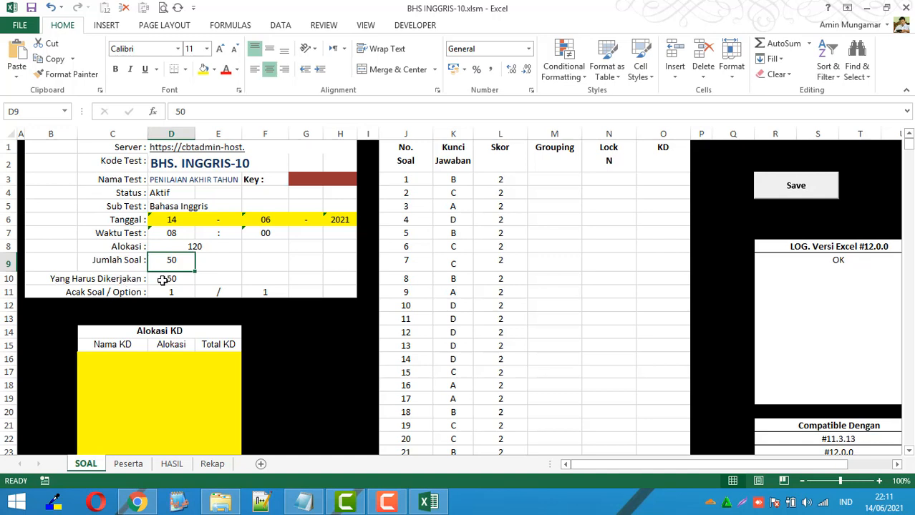
pyautogui.click(176, 280)
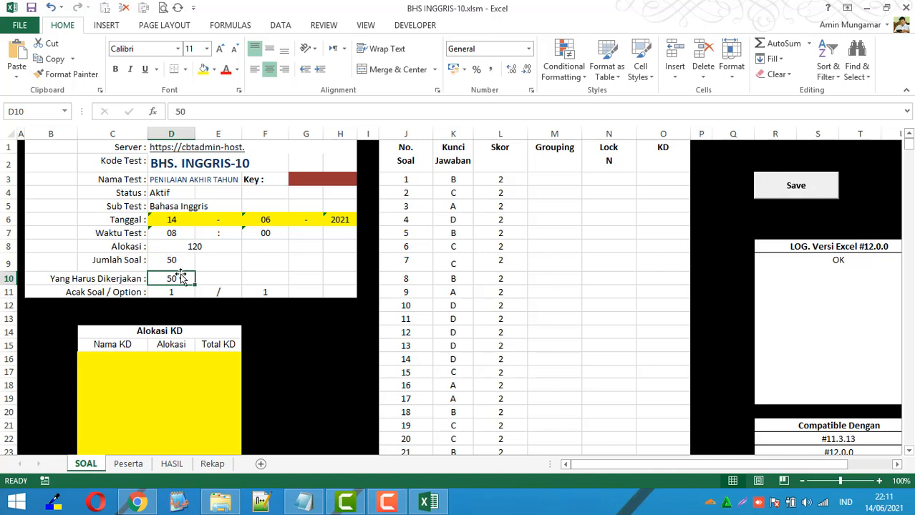
pyautogui.click(174, 260)
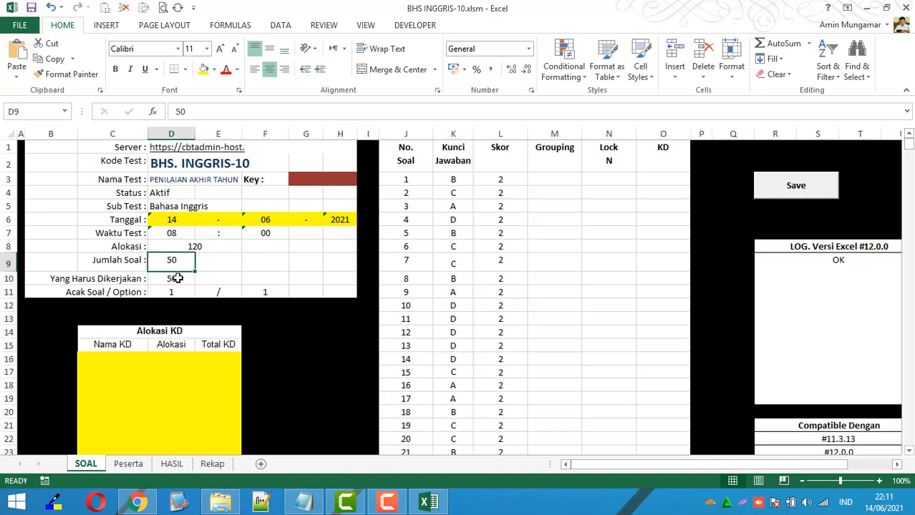
pyautogui.click(179, 277)
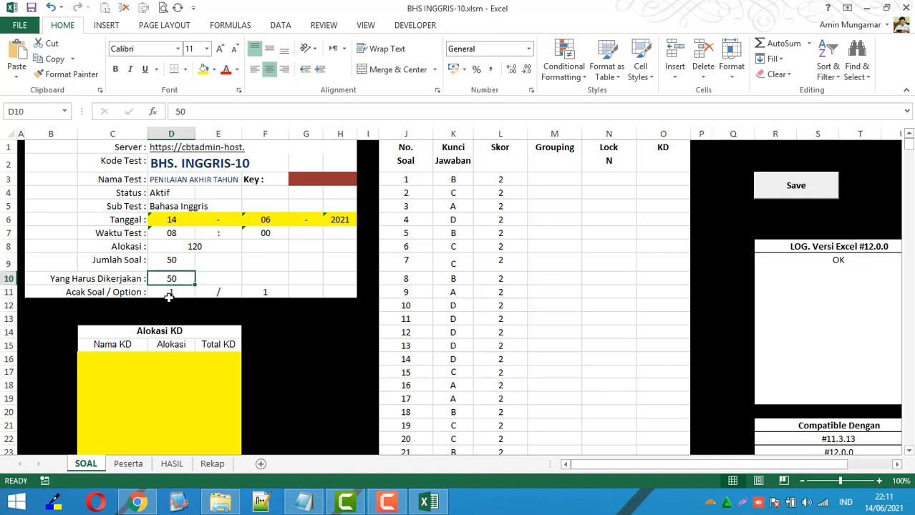
pyautogui.click(178, 294)
pyautogui.click(201, 294)
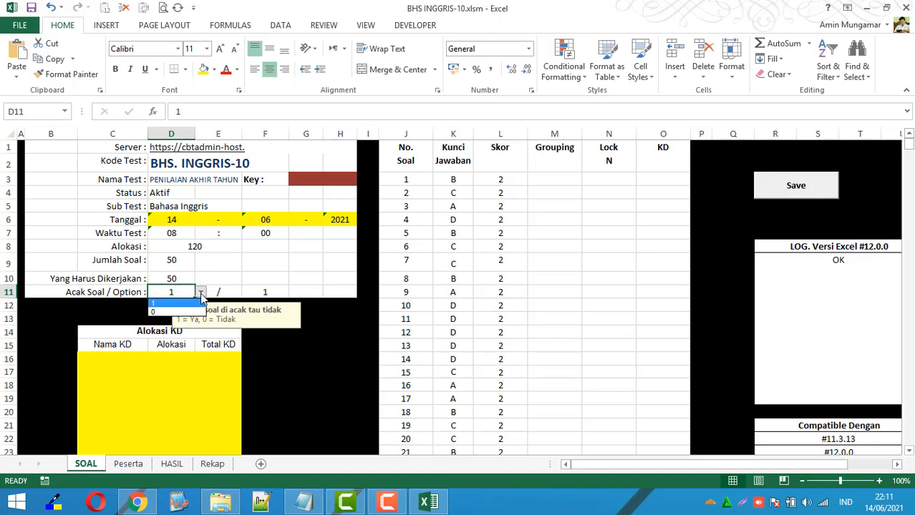
pyautogui.click(245, 275)
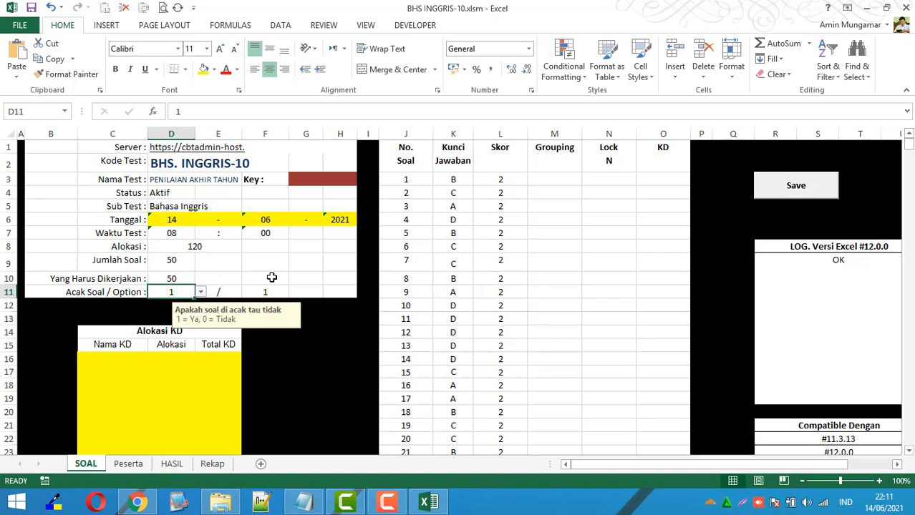
pyautogui.click(270, 277)
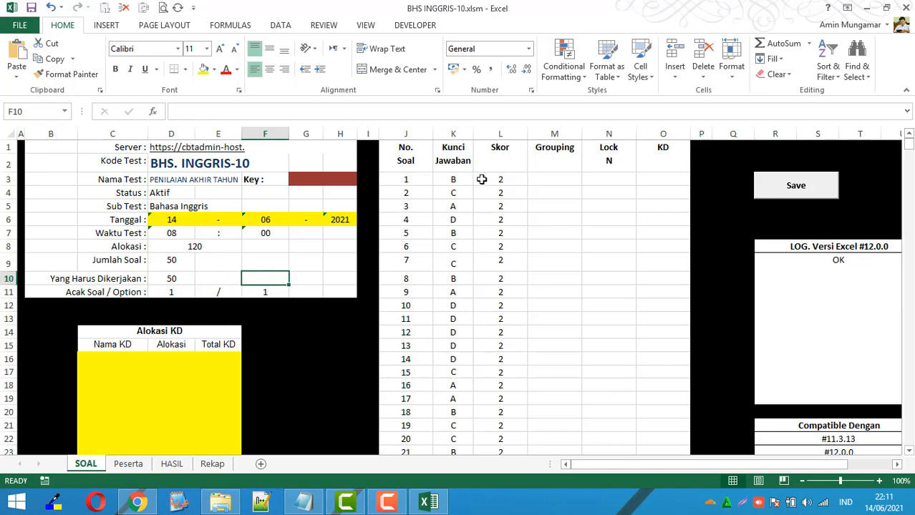
# Step: Review the list of question numbers, answer keys and scores, and save the SOAL sheet's test data with its Save macro
pyautogui.click(410, 179)
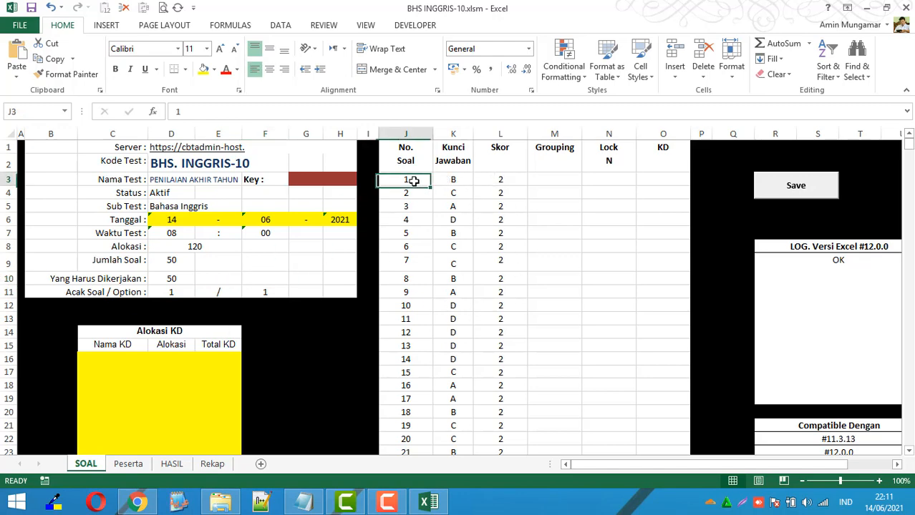
pyautogui.scroll(-8, 437, 314)
pyautogui.scroll(-4, 426, 333)
pyautogui.scroll(12, 428, 332)
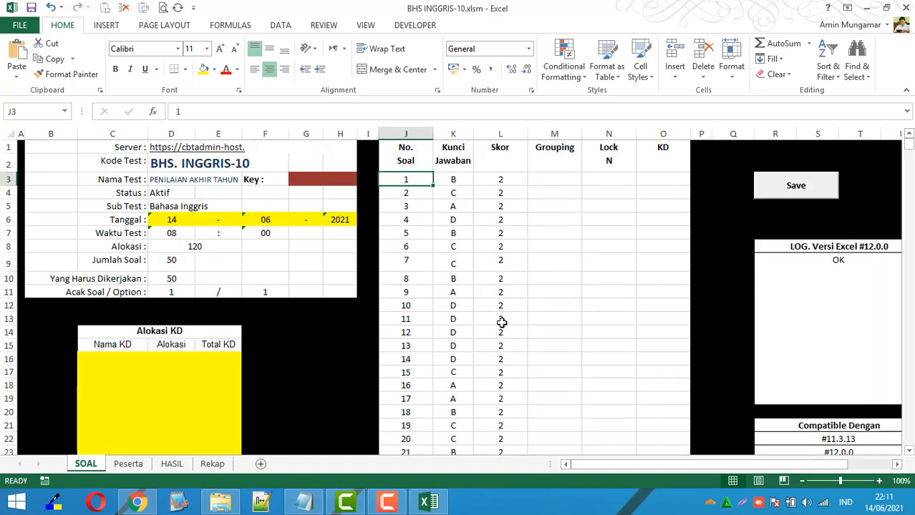
pyautogui.scroll(-4, 501, 321)
pyautogui.scroll(4, 501, 322)
pyautogui.click(784, 186)
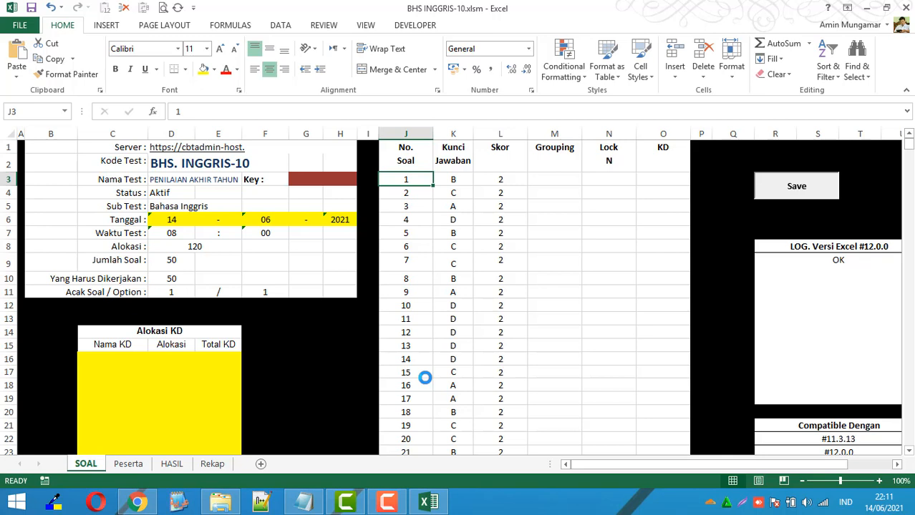
pyautogui.click(481, 293)
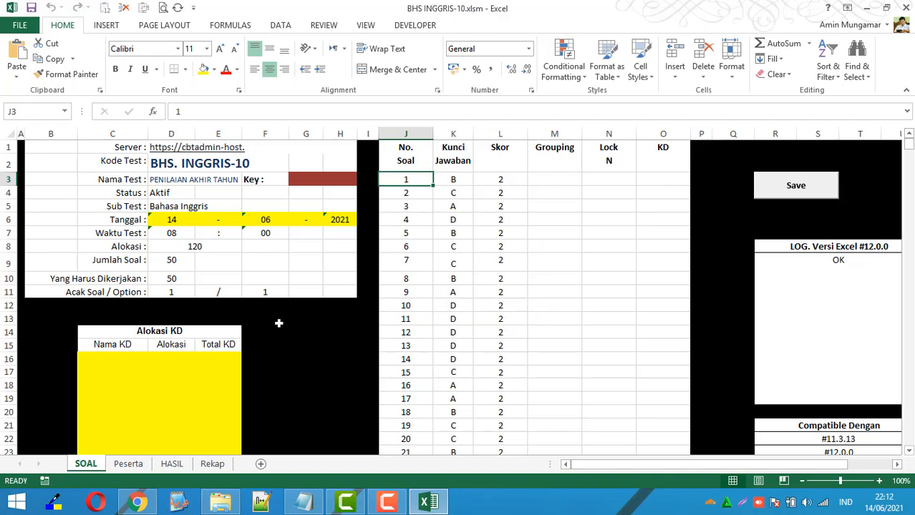
# Step: Examine the Peserta sheet's participant columns: NIS, username, name, password formula, class, description, server and session
pyautogui.click(129, 465)
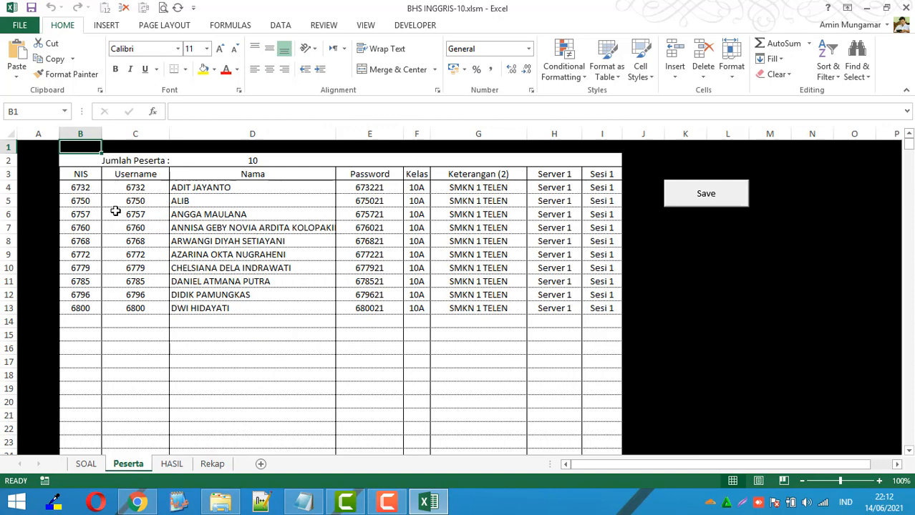
pyautogui.click(136, 133)
pyautogui.click(81, 134)
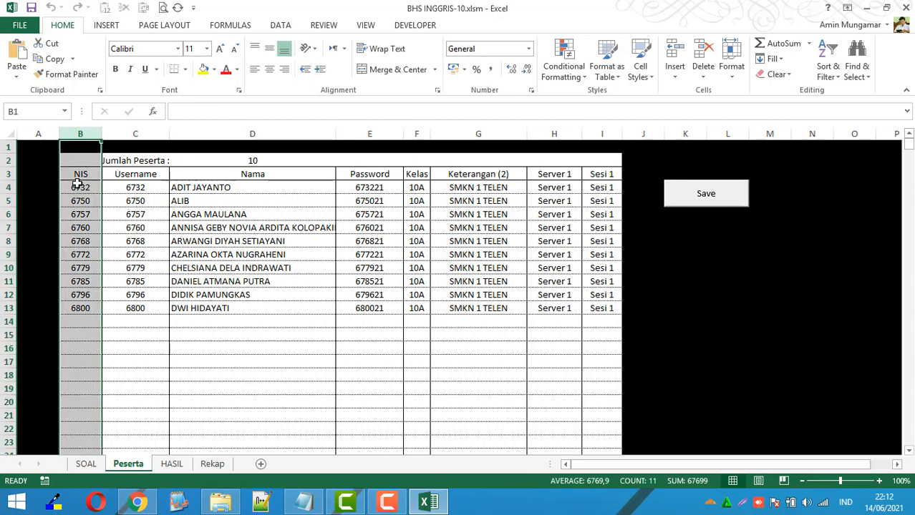
pyautogui.moveTo(79, 188); pyautogui.dragTo(82, 309)
pyautogui.click(133, 188)
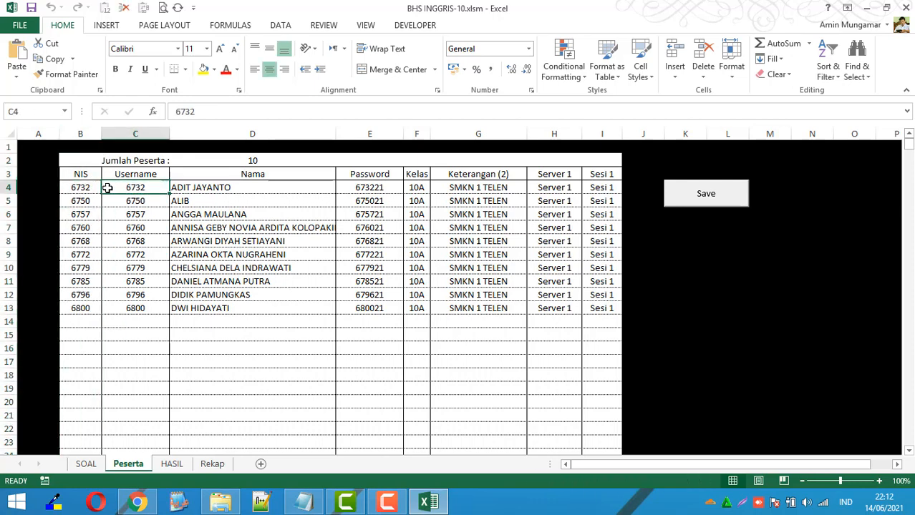
pyautogui.moveTo(112, 187); pyautogui.dragTo(125, 308)
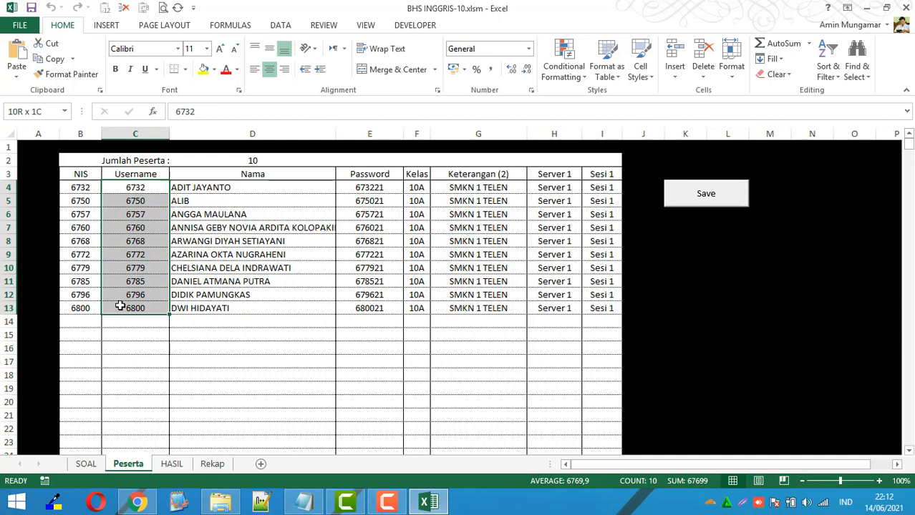
pyautogui.click(382, 188)
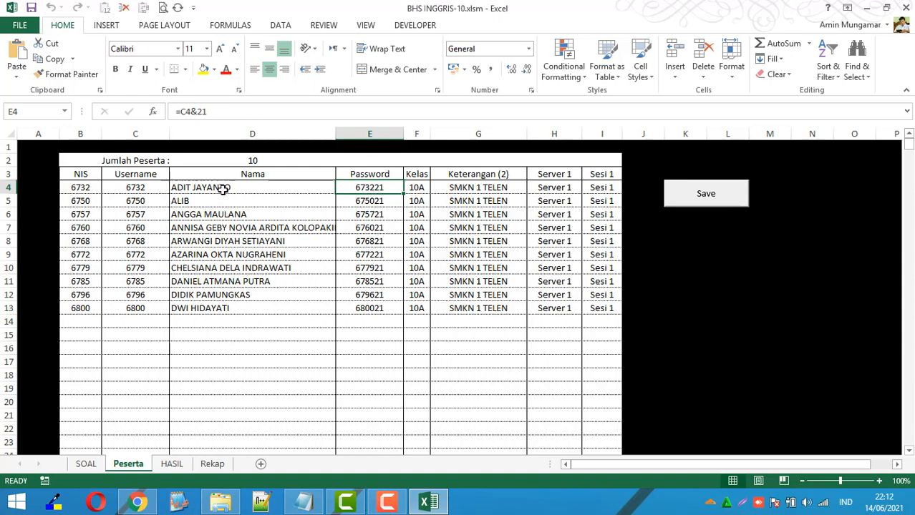
pyautogui.moveTo(224, 185); pyautogui.dragTo(242, 295)
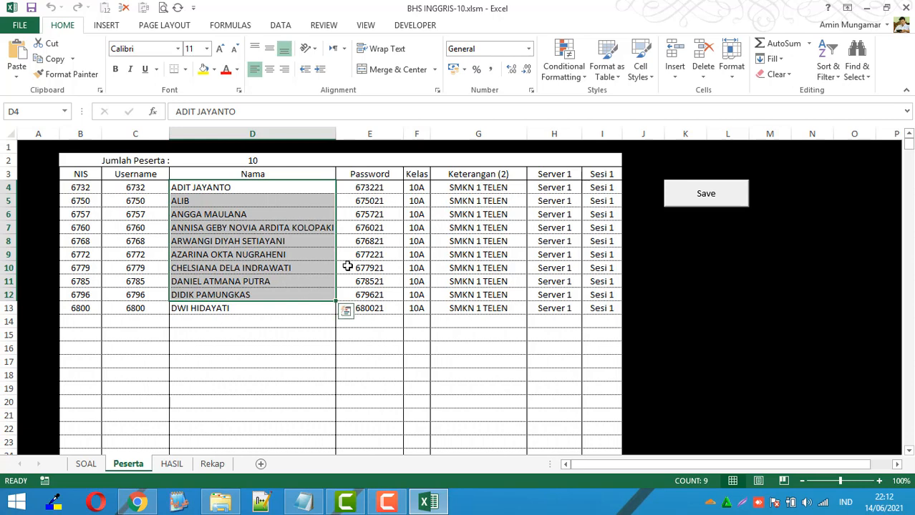
pyautogui.moveTo(418, 188); pyautogui.dragTo(599, 310)
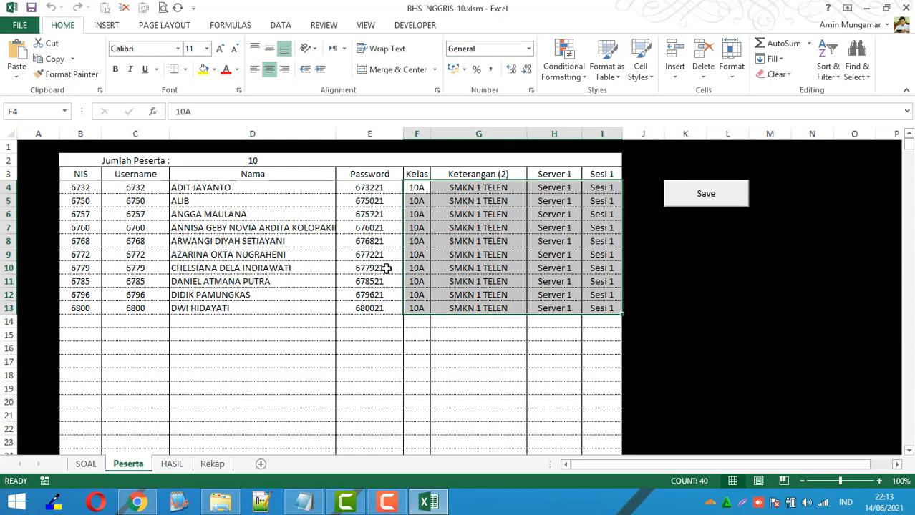
# Step: Save the Peserta sheet's participant data with its Save macro and look over the SOAL and HASIL sheets
pyautogui.click(718, 199)
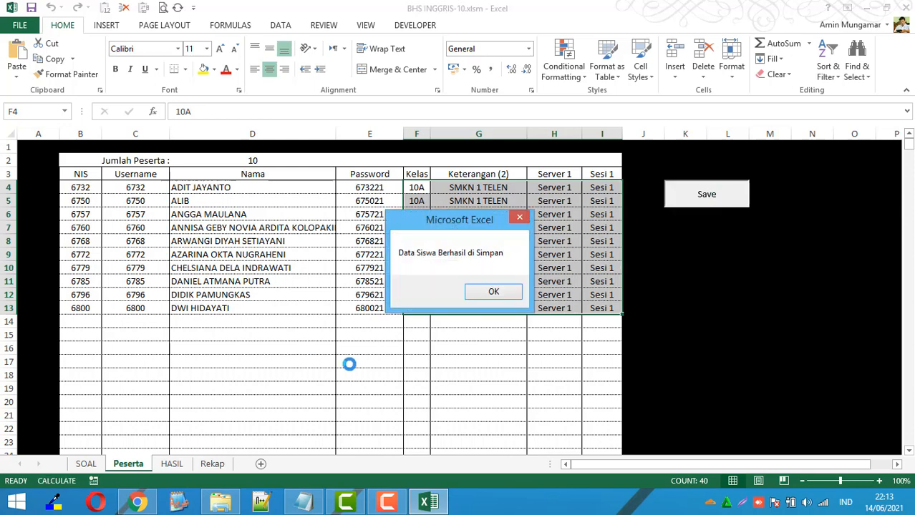
pyautogui.click(487, 295)
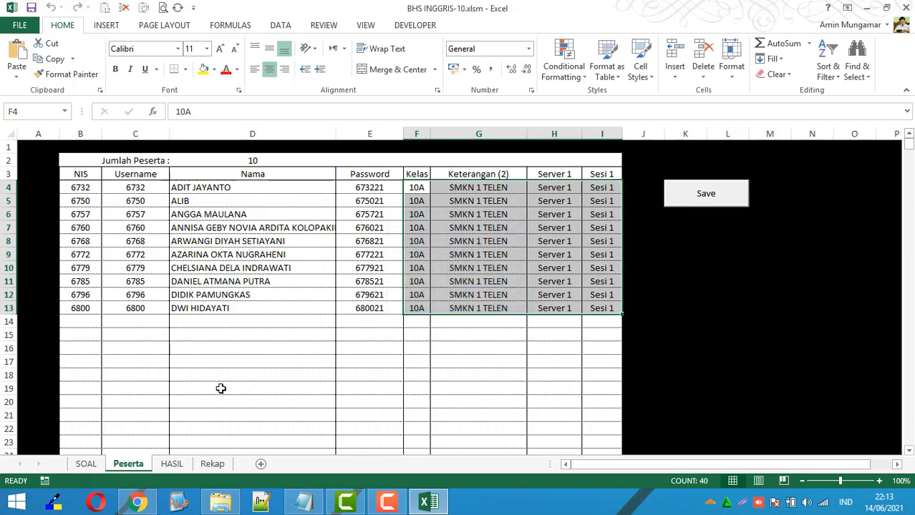
pyautogui.click(105, 464)
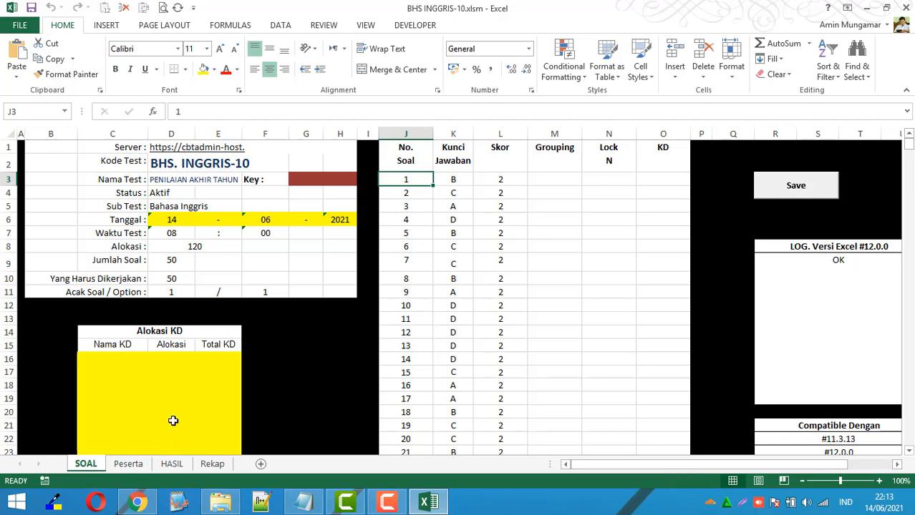
pyautogui.click(136, 464)
pyautogui.click(172, 464)
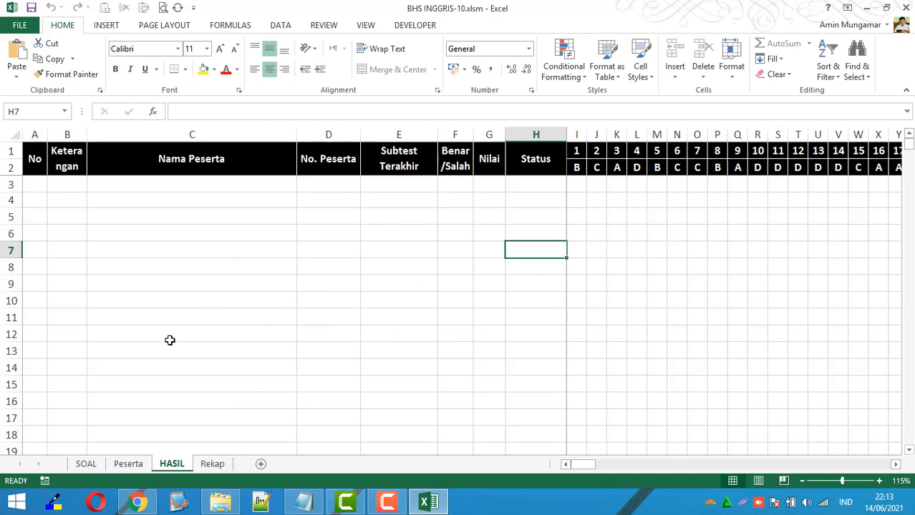
pyautogui.click(129, 463)
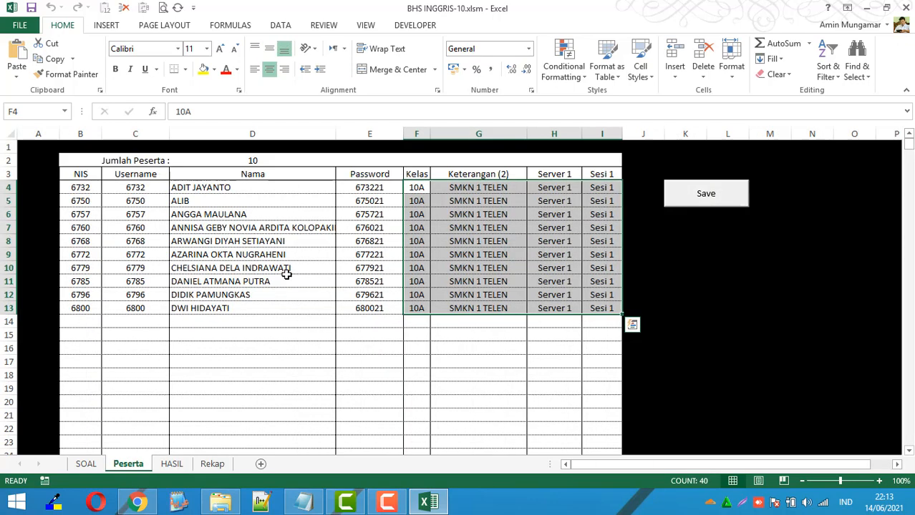
# Step: Switch to Chrome, reload the SMKN 1 Telen CBT login page and check the list of available tests
pyautogui.click(124, 505)
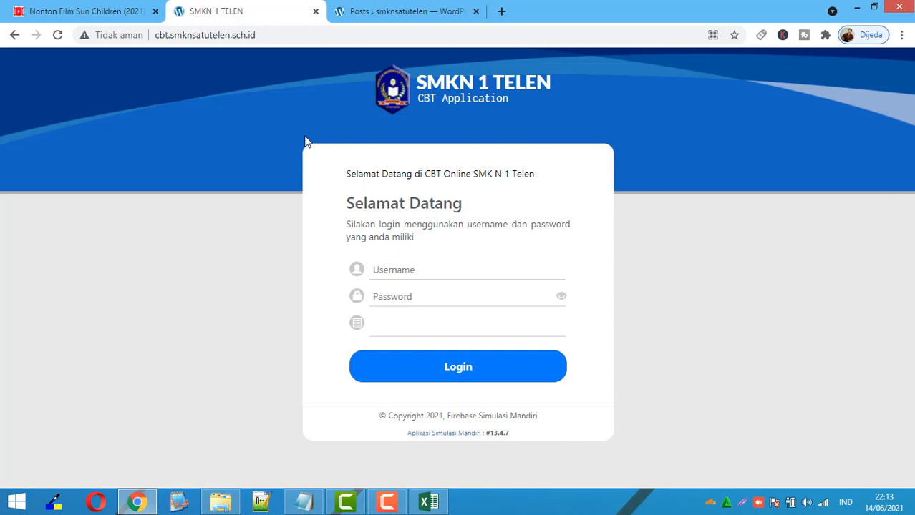
pyautogui.click(58, 36)
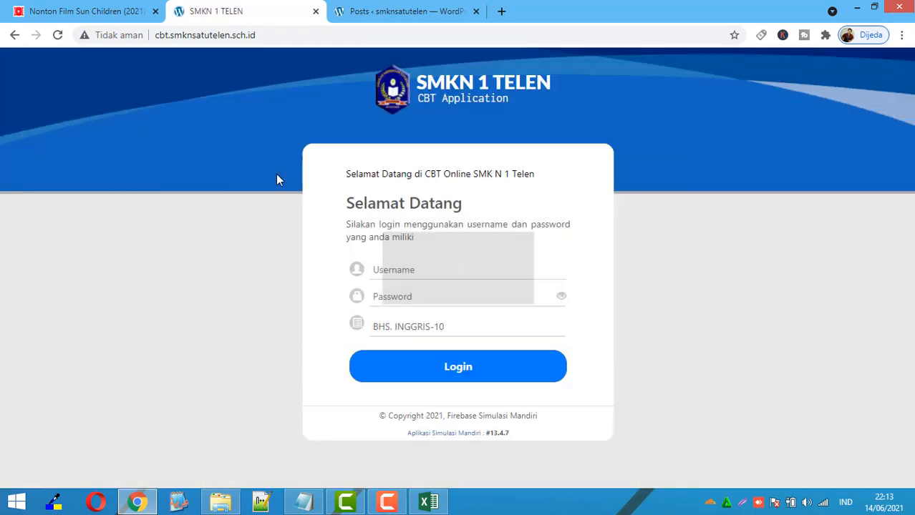
pyautogui.click(430, 332)
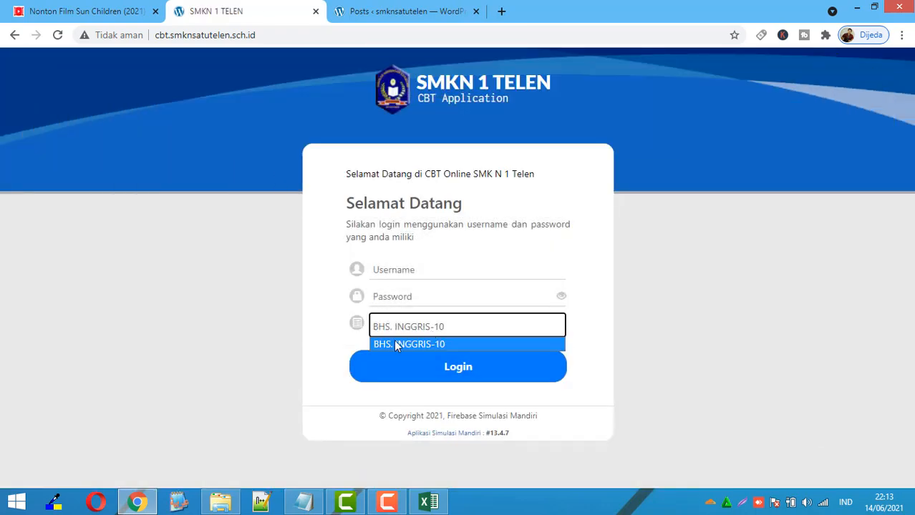
pyautogui.click(312, 350)
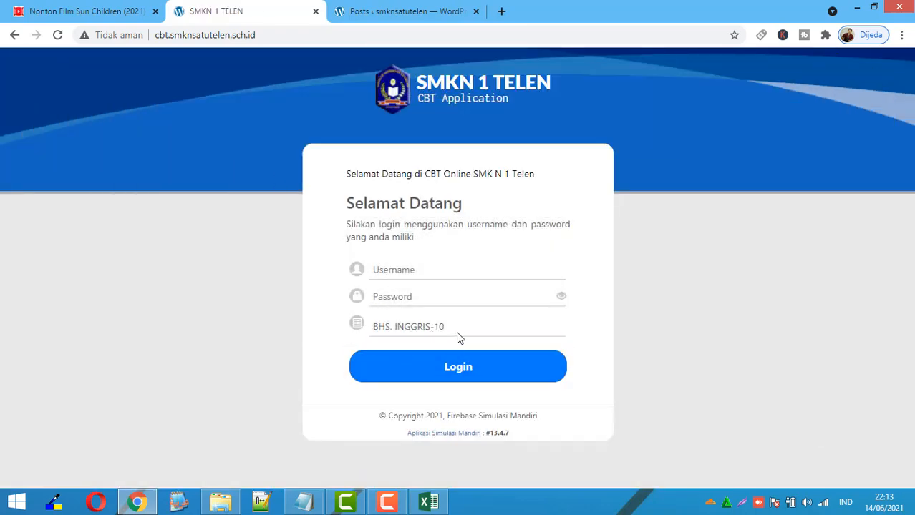
# Step: Copy the password of the participant in row 6 of the Peserta sheet in Excel and return to the CBT login page
pyautogui.click(427, 501)
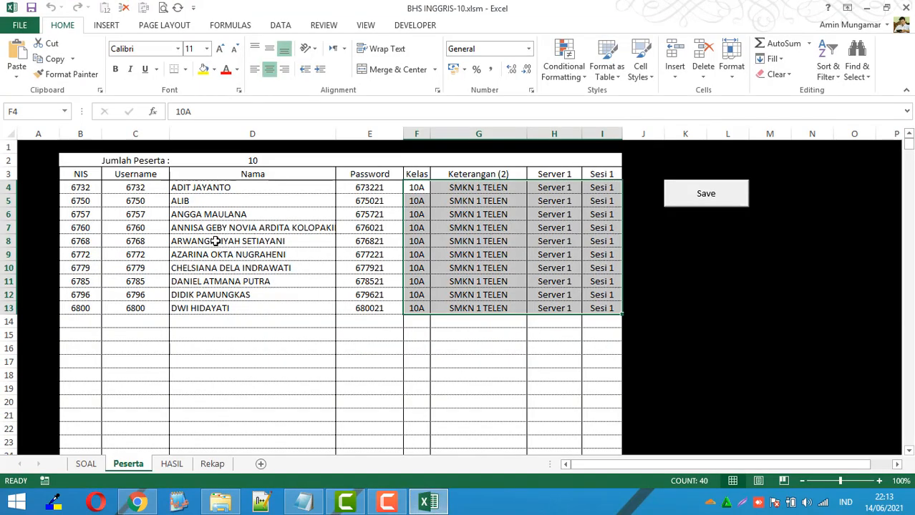
pyautogui.click(139, 216)
pyautogui.click(367, 219)
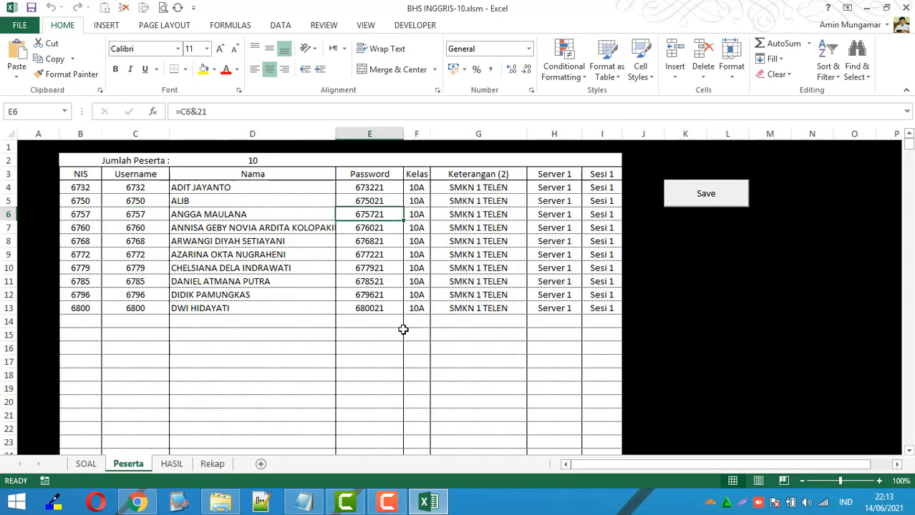
pyautogui.hotkey('ctrl', 'c')
pyautogui.hotkey('alt', 'Tab')
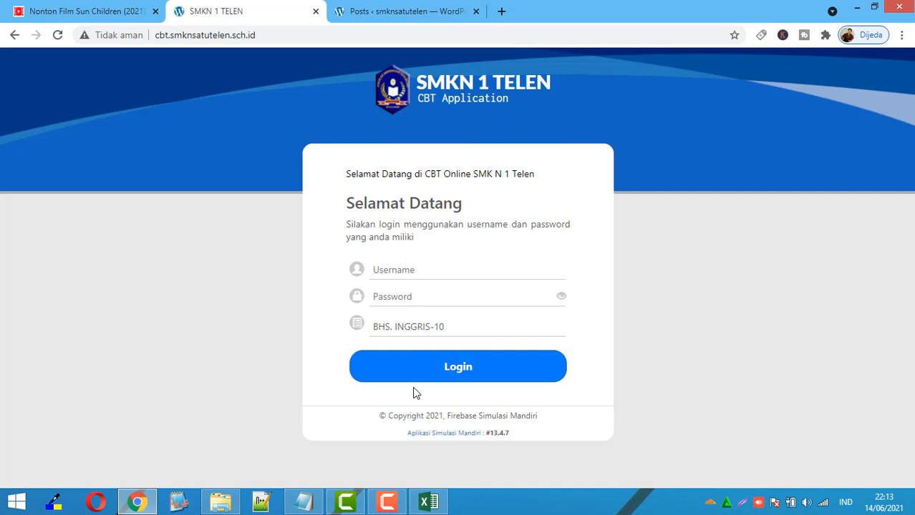
# Step: Log in to the BHS. INGGRIS-10 test with the participant's username and the copied account password
pyautogui.click(465, 265)
pyautogui.hotkey('ctrl', 'v')
pyautogui.click(447, 296)
pyautogui.hotkey('ctrl', 'v')
pyautogui.click(454, 272)
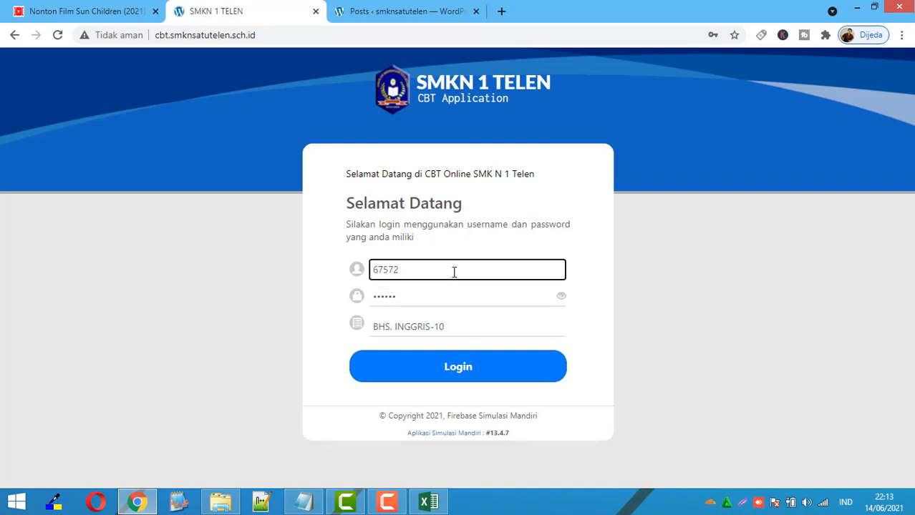
pyautogui.click(452, 300)
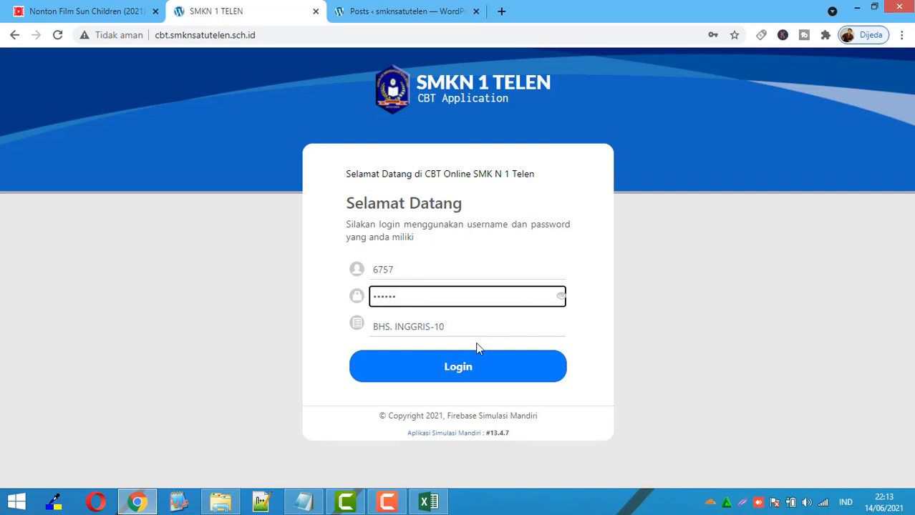
pyautogui.click(465, 368)
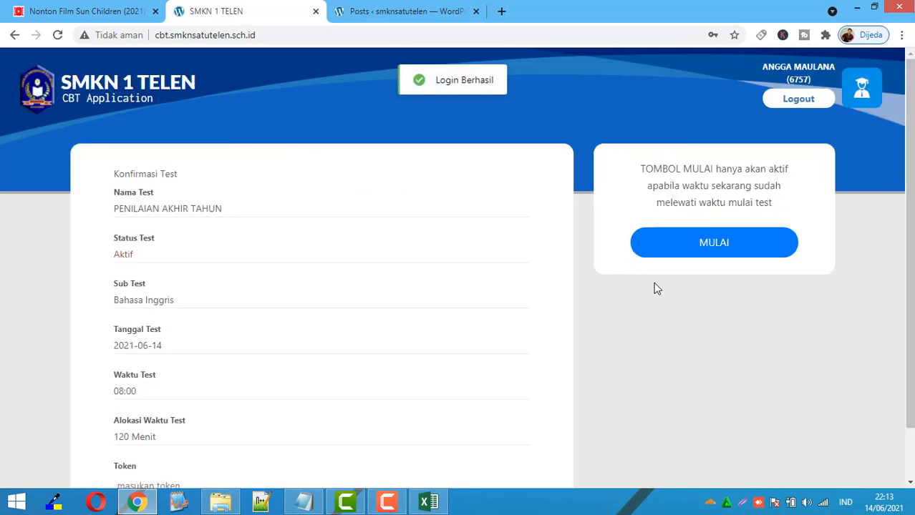
# Step: Review the test confirmation details and start the Bahasa Inggris test
pyautogui.scroll(-2, 339, 189)
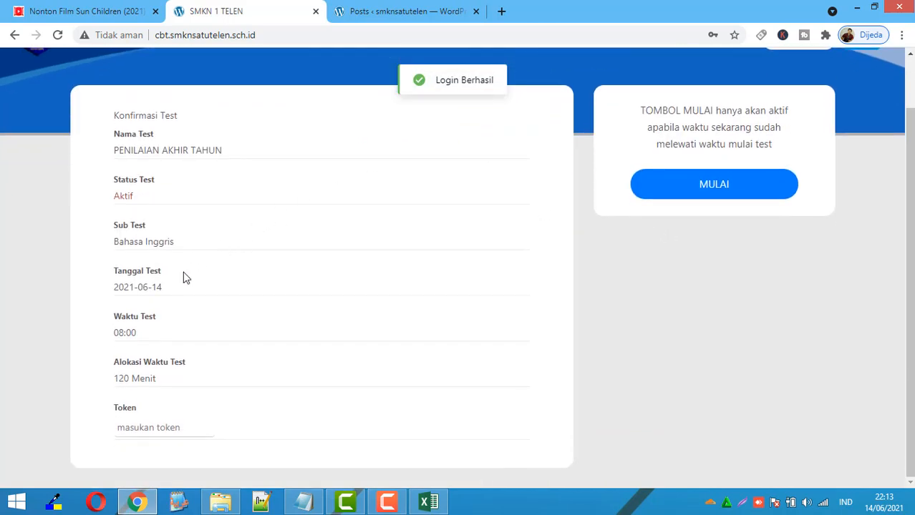
pyautogui.scroll(2, 673, 318)
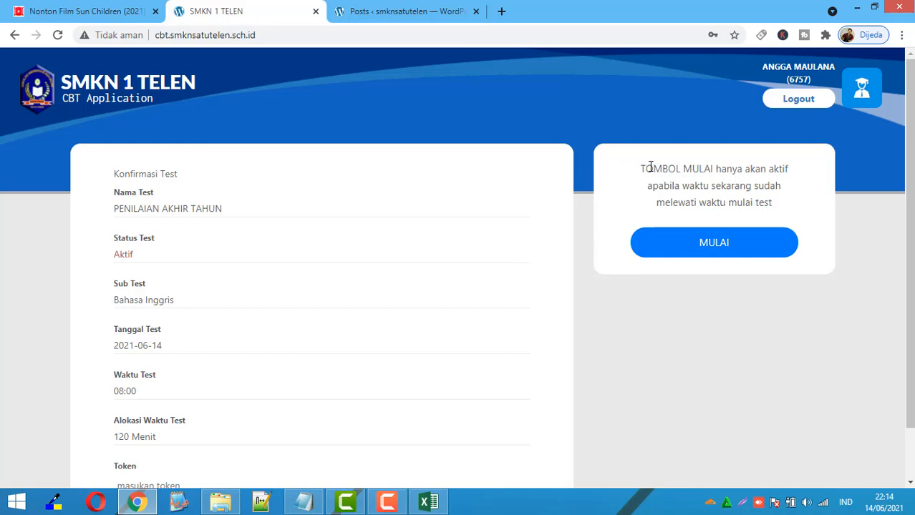
pyautogui.click(716, 244)
pyautogui.scroll(-1, 241, 257)
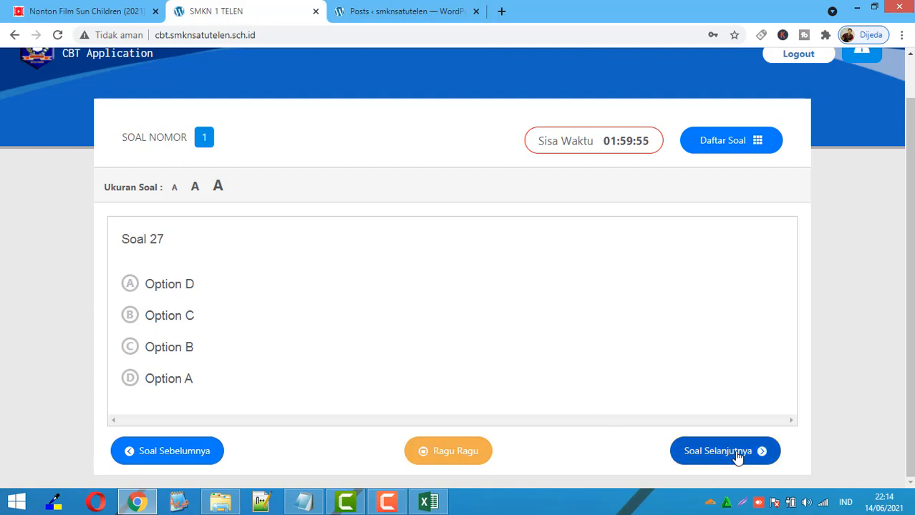
# Step: Open question 33 from the question list and go back one question at a time to question 27
pyautogui.click(745, 149)
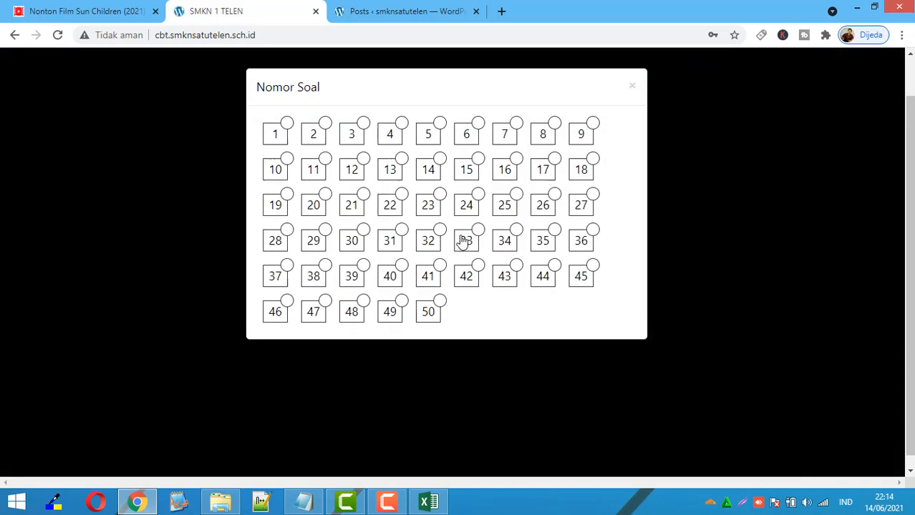
pyautogui.click(464, 241)
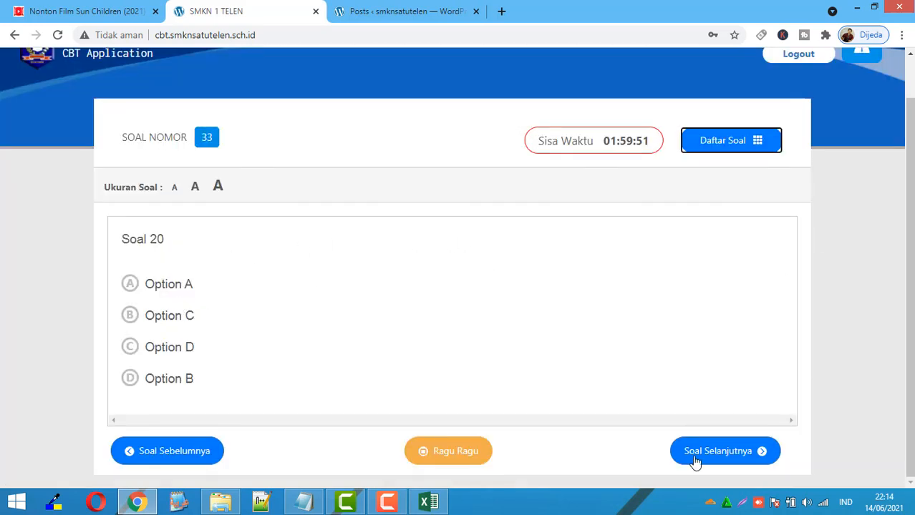
pyautogui.click(199, 453)
pyautogui.click(193, 452)
pyautogui.click(194, 453)
pyautogui.click(194, 453)
pyautogui.click(194, 453)
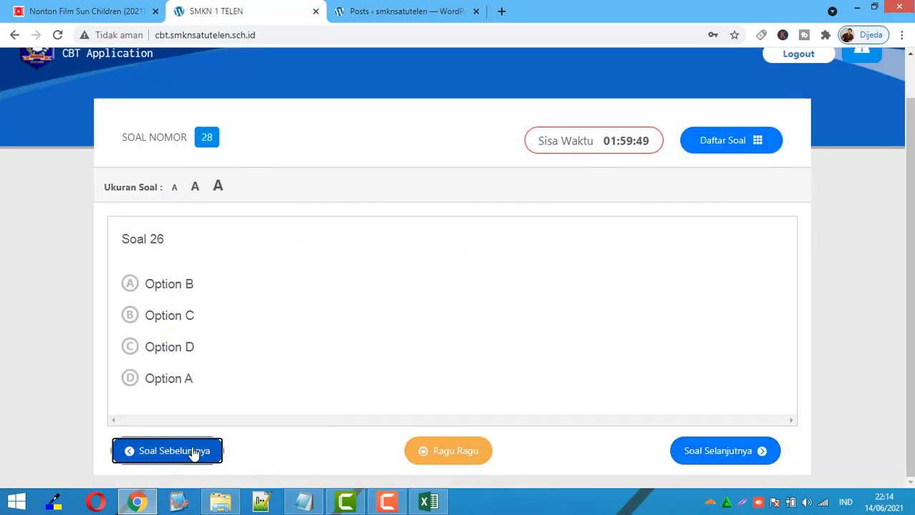
pyautogui.click(194, 453)
pyautogui.click(193, 446)
# Step: Answer questions 27 and 28 with choice A and advance to question 29
pyautogui.click(129, 341)
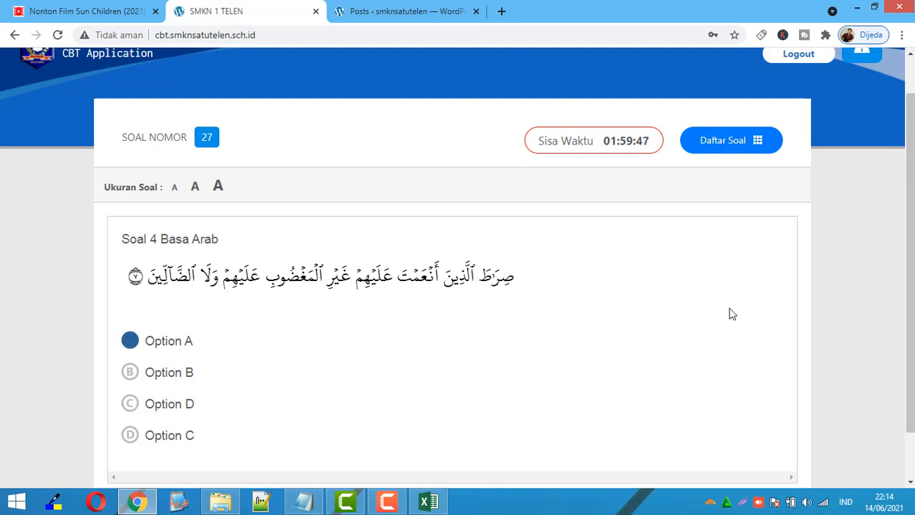
pyautogui.scroll(-1, 734, 336)
pyautogui.click(729, 457)
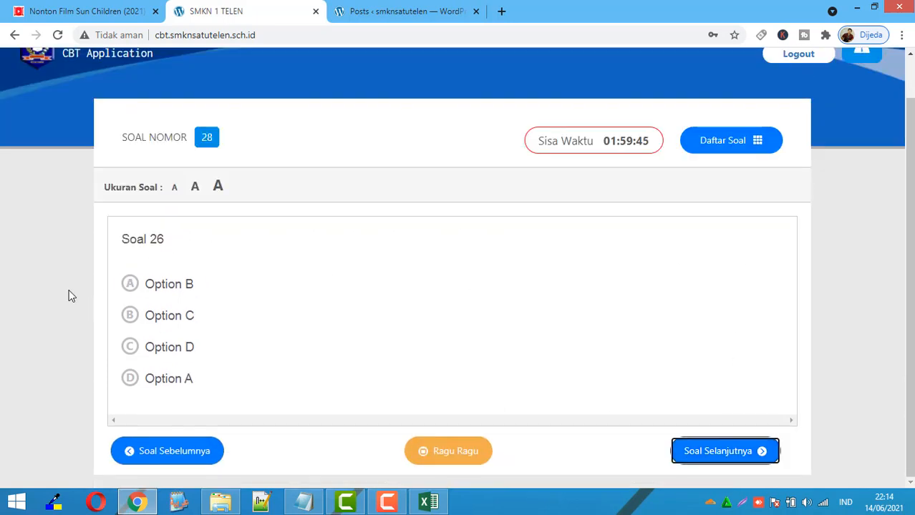
pyautogui.click(129, 284)
pyautogui.click(726, 448)
# Step: Answer question 50 with choice D and try to finish the test
pyautogui.click(733, 156)
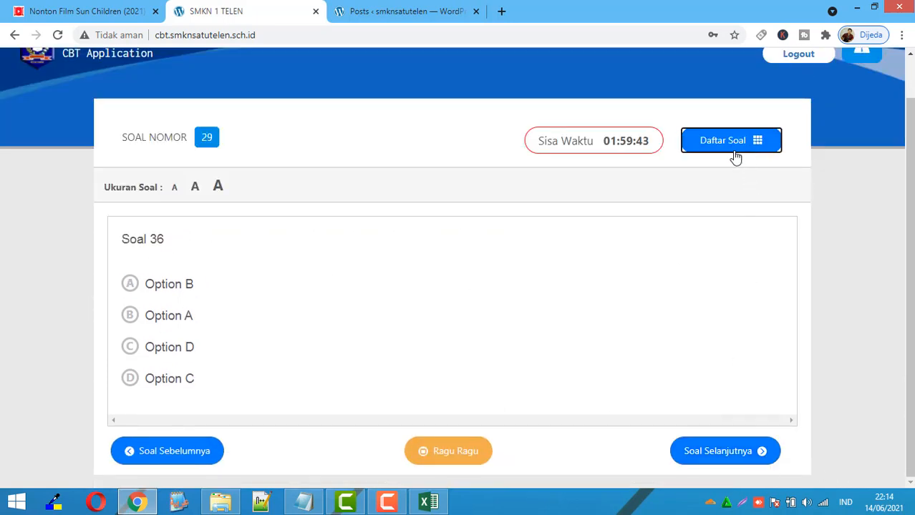
pyautogui.click(427, 313)
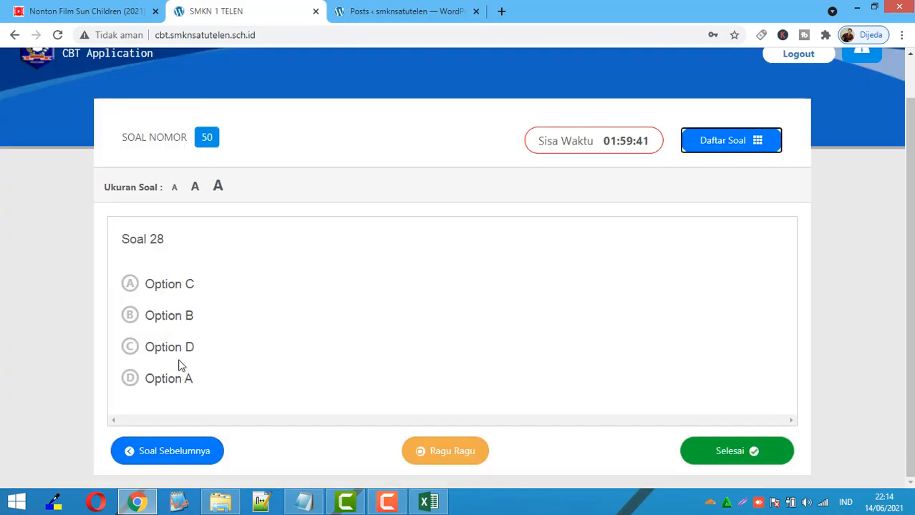
pyautogui.click(130, 378)
pyautogui.click(728, 452)
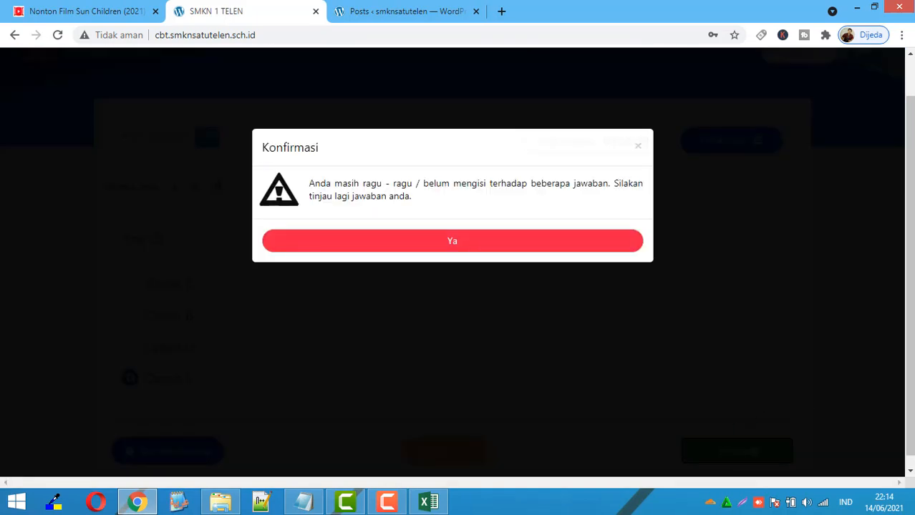
pyautogui.click(483, 247)
# Step: Go back to question 49 and answer it with choice A
pyautogui.click(170, 448)
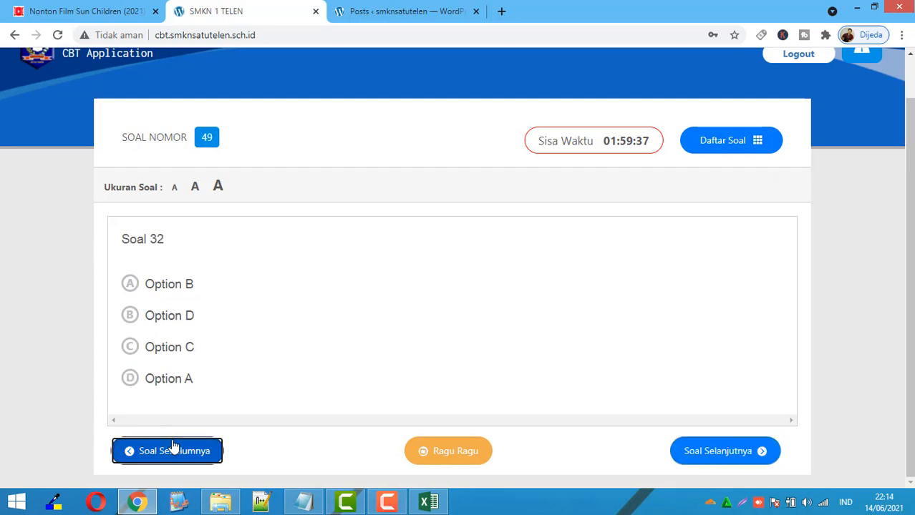
pyautogui.click(130, 283)
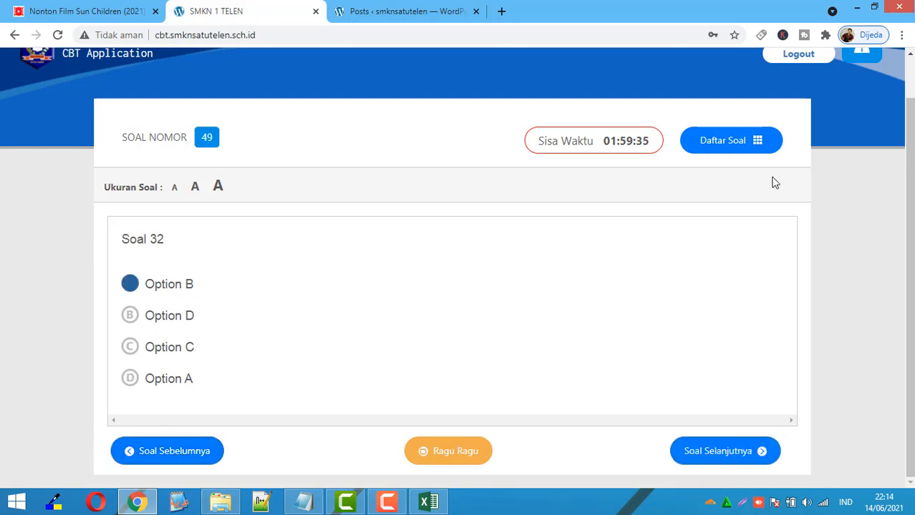
pyautogui.scroll(1, 806, 199)
pyautogui.scroll(-1, 719, 267)
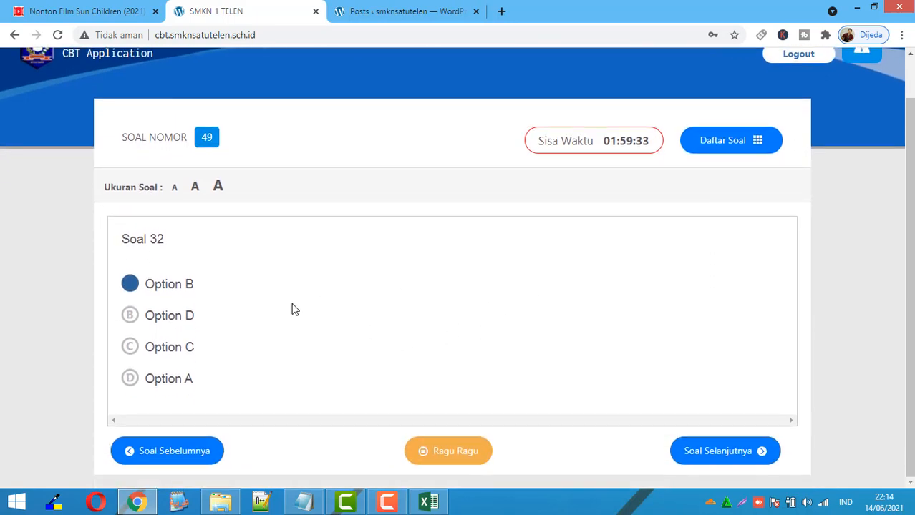
# Step: Check the answered numbers in the question list, revisit question 50 and open question 1
pyautogui.click(709, 139)
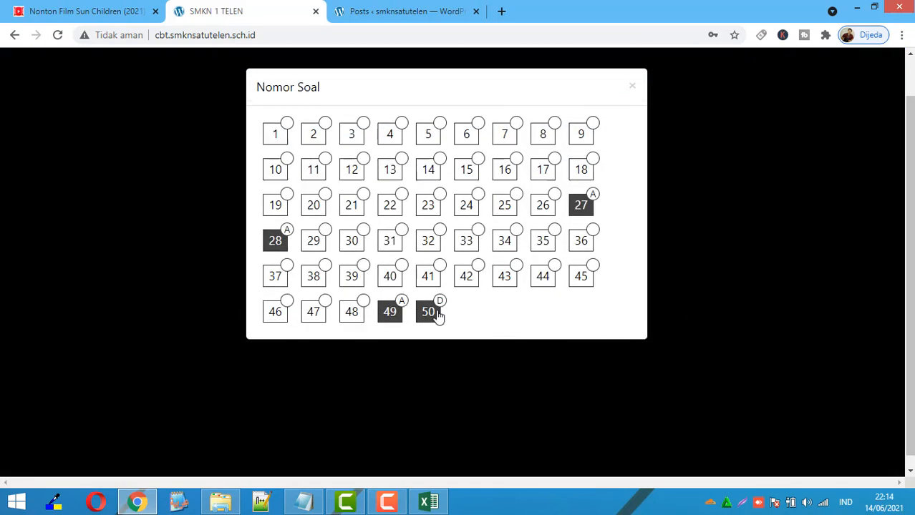
pyautogui.click(431, 316)
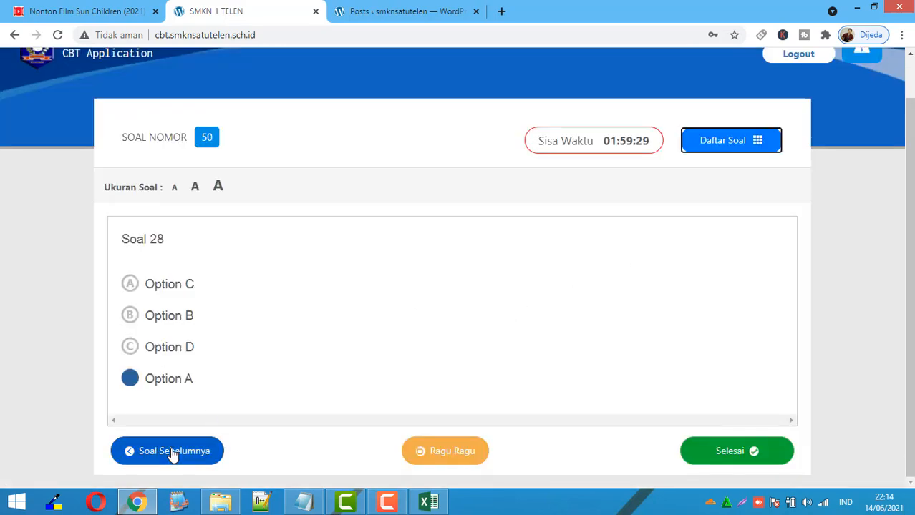
pyautogui.click(717, 142)
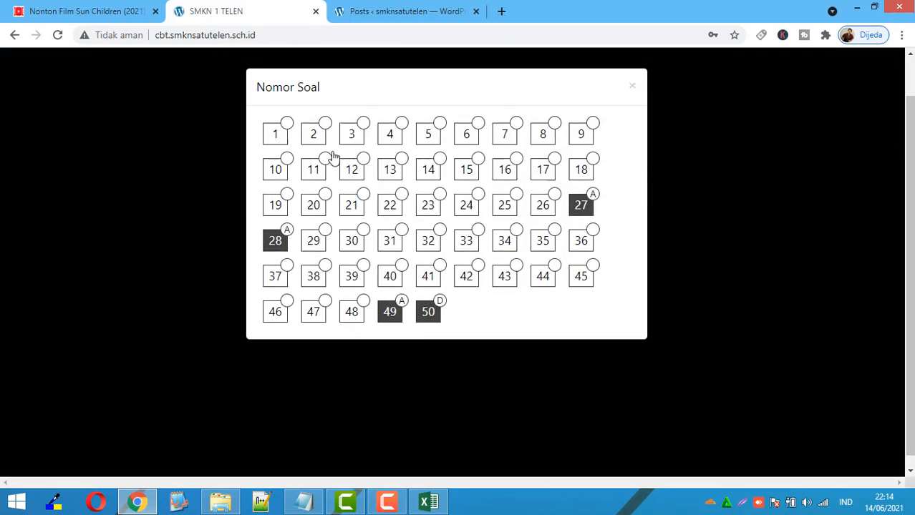
pyautogui.click(280, 138)
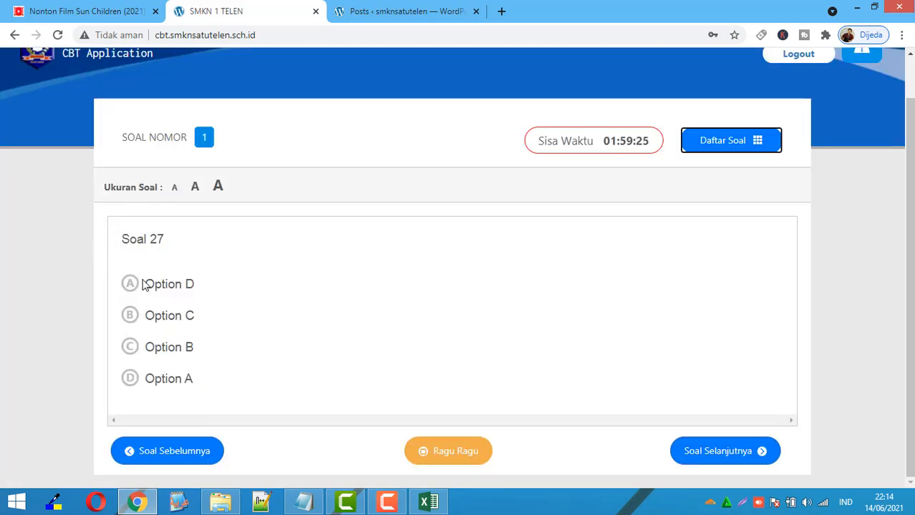
# Step: Answer questions 1 to 23 and 25 to 39 with choice A, and advance to question 40
pyautogui.press('a')
pyautogui.press('Right')
pyautogui.press('a')
pyautogui.press('Right')
pyautogui.press('a')
pyautogui.press('Right')
pyautogui.press('a')
pyautogui.press('Right')
pyautogui.press('a')
pyautogui.press('Right')
pyautogui.press('a')
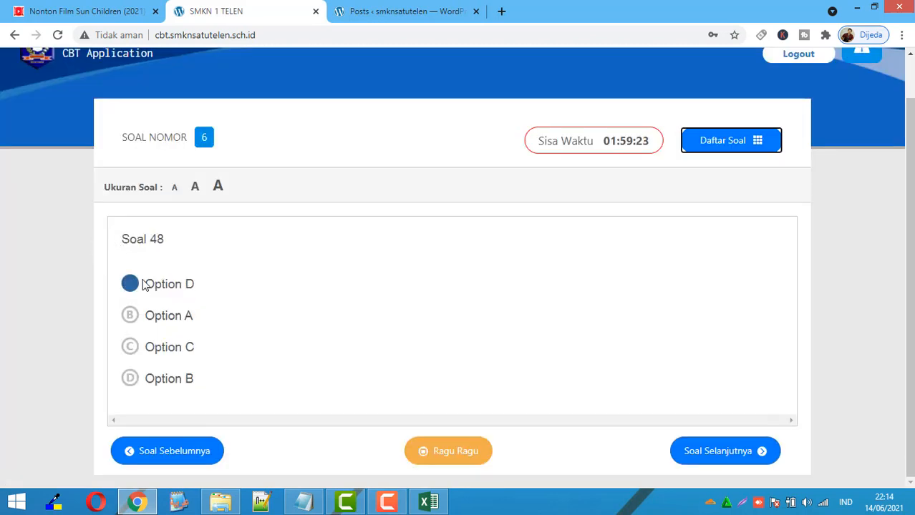
pyautogui.press('Right')
pyautogui.press('a')
pyautogui.press('Right')
pyautogui.press('a')
pyautogui.press('Right')
pyautogui.press('a')
pyautogui.press('Right')
pyautogui.press('a')
pyautogui.press('Right')
pyautogui.press('a')
pyautogui.press('Right')
pyautogui.press('a')
pyautogui.press('Right')
pyautogui.press('a')
pyautogui.press('Right')
pyautogui.press('a')
pyautogui.press('Right')
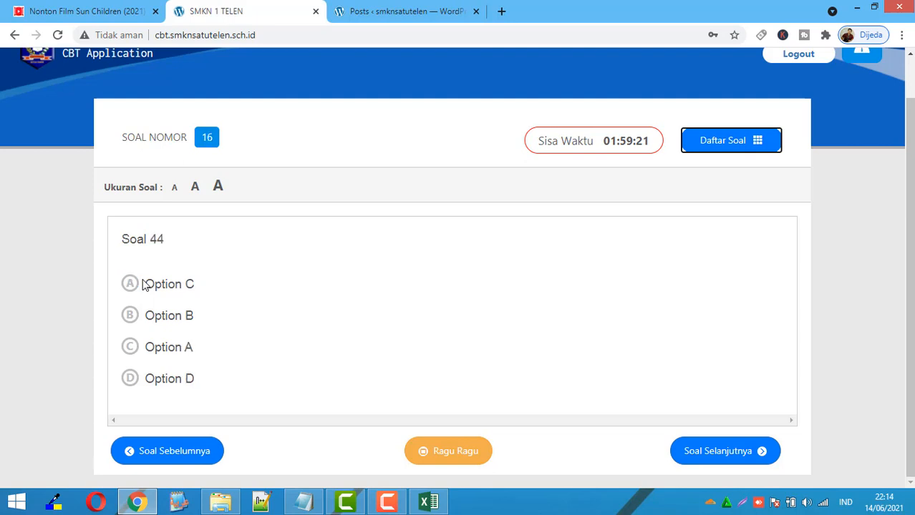
pyautogui.press('a')
pyautogui.press('Right')
pyautogui.press('a')
pyautogui.press('Right')
pyautogui.press('a')
pyautogui.press('Right')
pyautogui.press('a')
pyautogui.press('Right')
pyautogui.press('a')
pyautogui.press('Right')
pyautogui.press('a')
pyautogui.press('Right')
pyautogui.press('a')
pyautogui.press('Right')
pyautogui.press('a')
pyautogui.press('Right')
pyautogui.press('a')
pyautogui.press('Right')
pyautogui.press('a')
pyautogui.press('Right')
pyautogui.press('a')
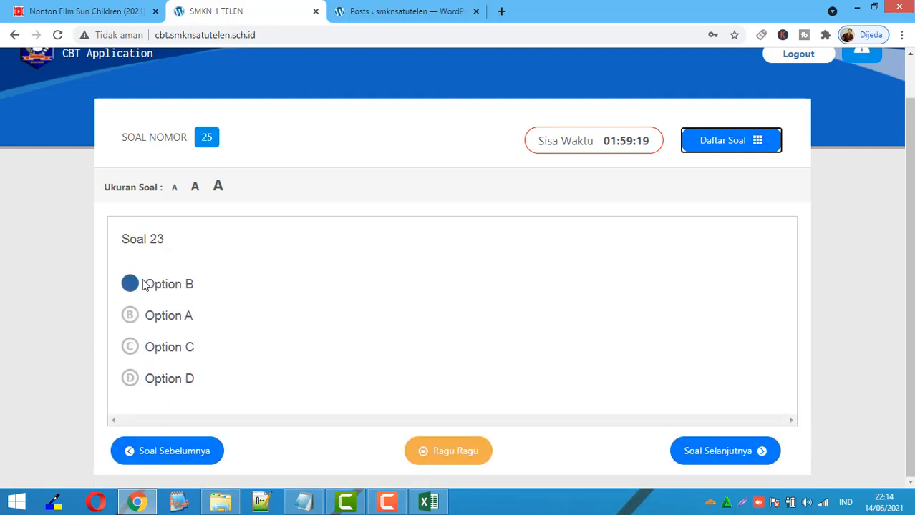
pyautogui.press('Right')
pyautogui.press('a')
pyautogui.press('Right')
pyautogui.press('a')
pyautogui.press('Right')
pyautogui.press('a')
pyautogui.press('Right')
pyautogui.press('a')
pyautogui.press('Right')
pyautogui.press('a')
pyautogui.press('Right')
pyautogui.press('a')
pyautogui.press('Right')
pyautogui.press('a')
pyautogui.press('Right')
pyautogui.press('a')
pyautogui.press('Right')
pyautogui.press('a')
pyautogui.press('Right')
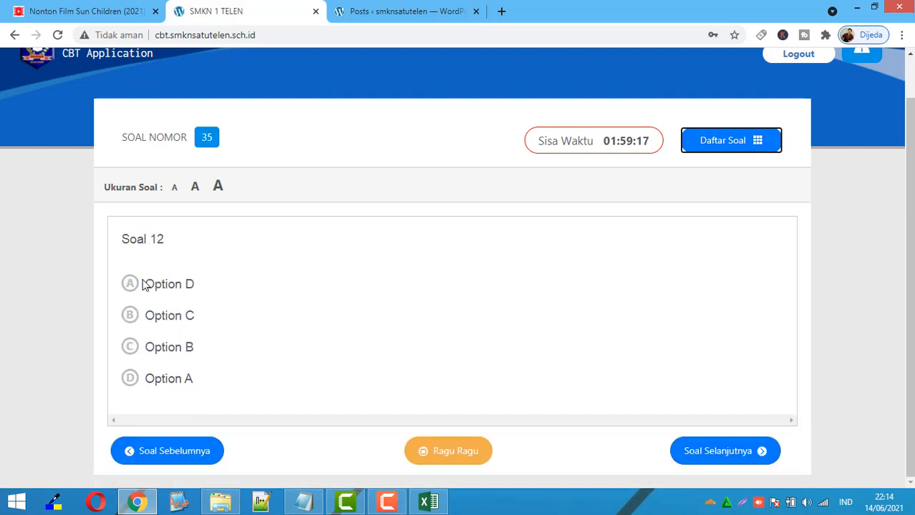
pyautogui.press('a')
pyautogui.press('Right')
pyautogui.press('a')
pyautogui.press('Right')
pyautogui.press('a')
pyautogui.press('Right')
pyautogui.press('a')
pyautogui.press('Right')
pyautogui.press('a')
pyautogui.press('Right')
# Step: Answer questions 40 to 50 with choice C, advancing after each answer
pyautogui.press('a')
pyautogui.press('Right')
pyautogui.press('a')
pyautogui.press('Right')
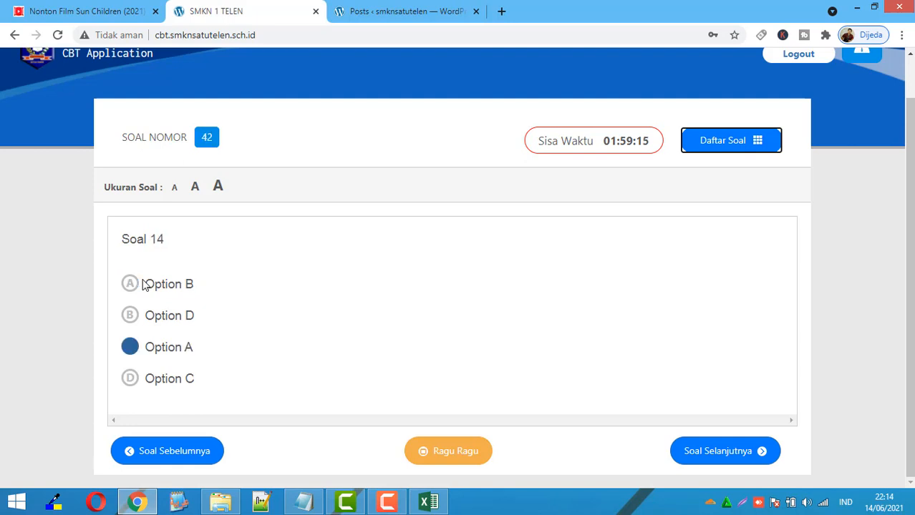
pyautogui.press('a')
pyautogui.press('Right')
pyautogui.press('a')
pyautogui.press('Right')
pyautogui.press('Right')
pyautogui.press('c')
pyautogui.press('Right')
pyautogui.press('c')
pyautogui.press('Right')
pyautogui.press('c')
pyautogui.press('Right')
pyautogui.press('c')
pyautogui.press('Right')
pyautogui.press('c')
pyautogui.press('Right')
pyautogui.press('c')
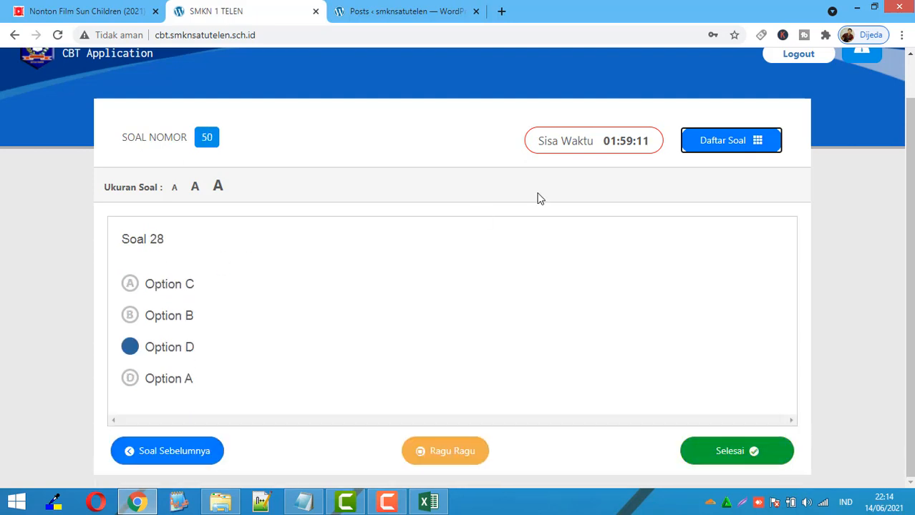
# Step: Find the unanswered question 24 in the question list and answer it with choice B
pyautogui.click(758, 140)
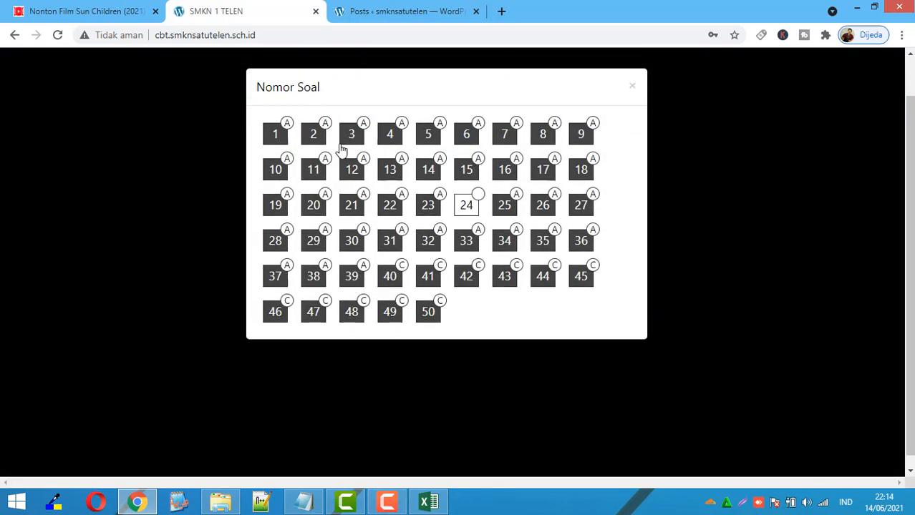
pyautogui.click(466, 207)
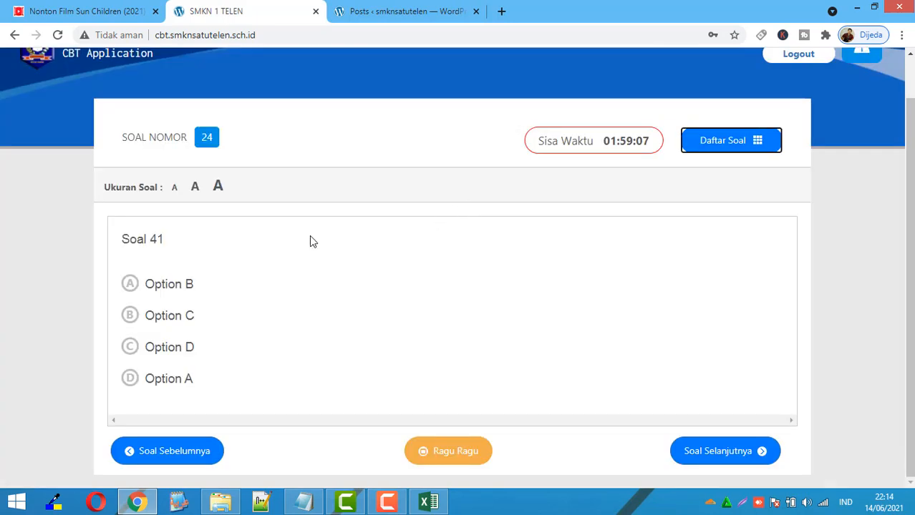
pyautogui.click(129, 318)
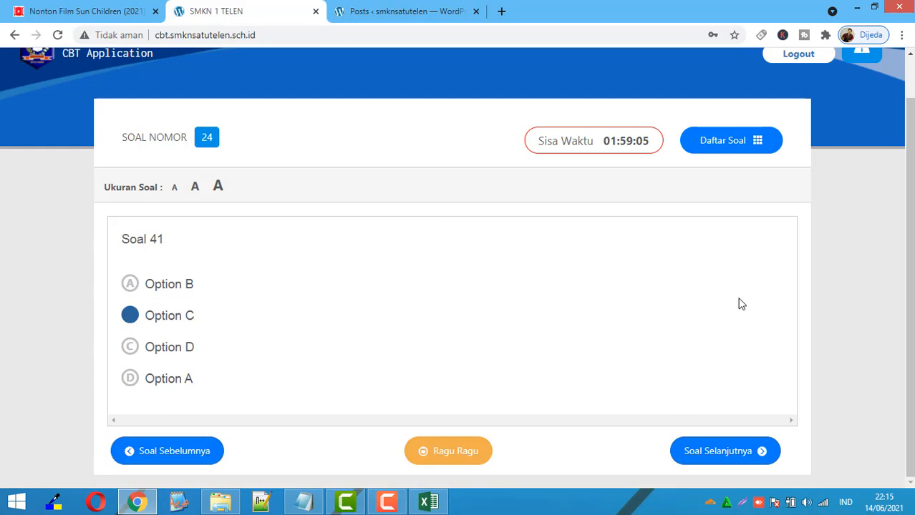
# Step: Check the question list, return to question 50 and finish the test, accepting the confirmation that ends it
pyautogui.click(744, 147)
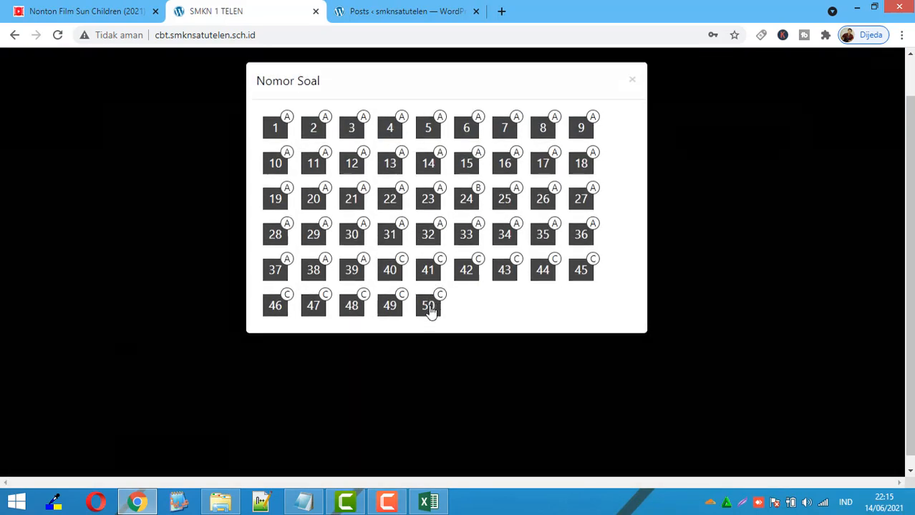
pyautogui.click(428, 308)
pyautogui.click(740, 460)
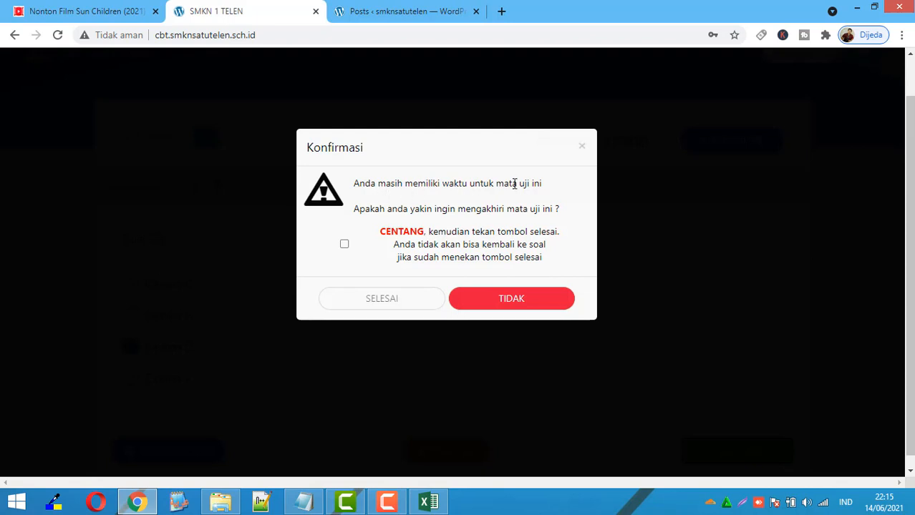
pyautogui.click(344, 244)
pyautogui.click(370, 299)
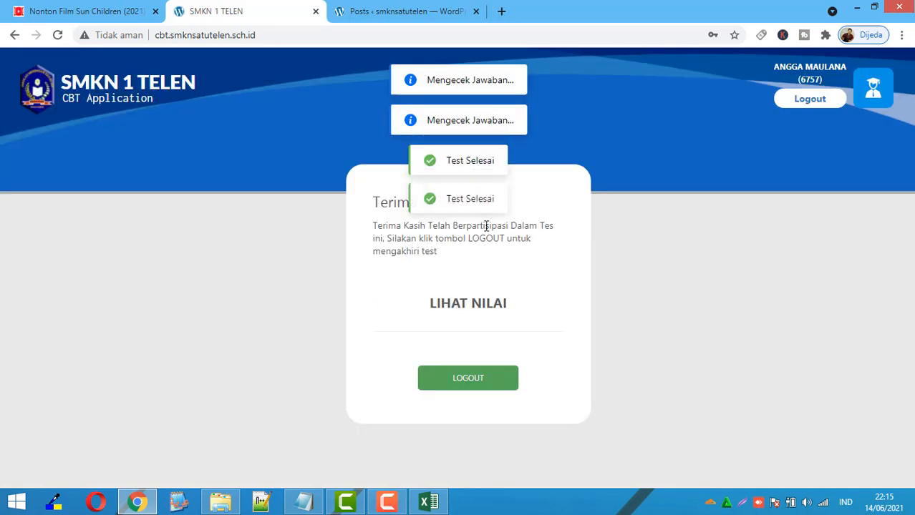
# Step: Display the participant's test score and log out of the CBT site
pyautogui.click(461, 309)
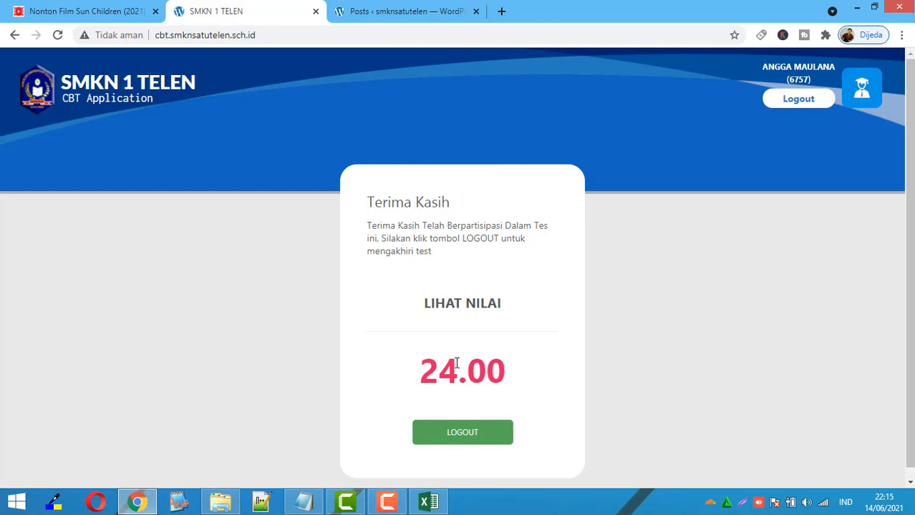
pyautogui.click(455, 437)
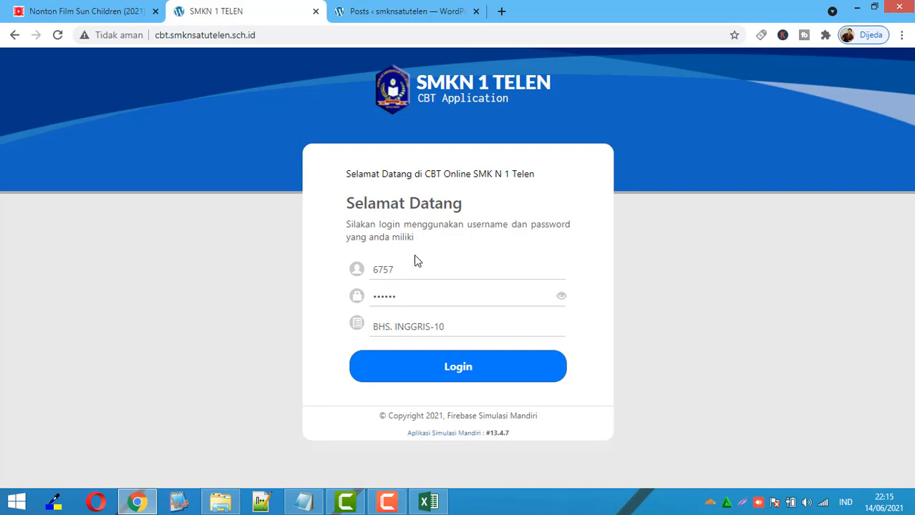
# Step: Switch to the BHS INGGRIS-10 workbook in Excel and refresh the test results on the HASIL sheet
pyautogui.moveTo(435, 506)
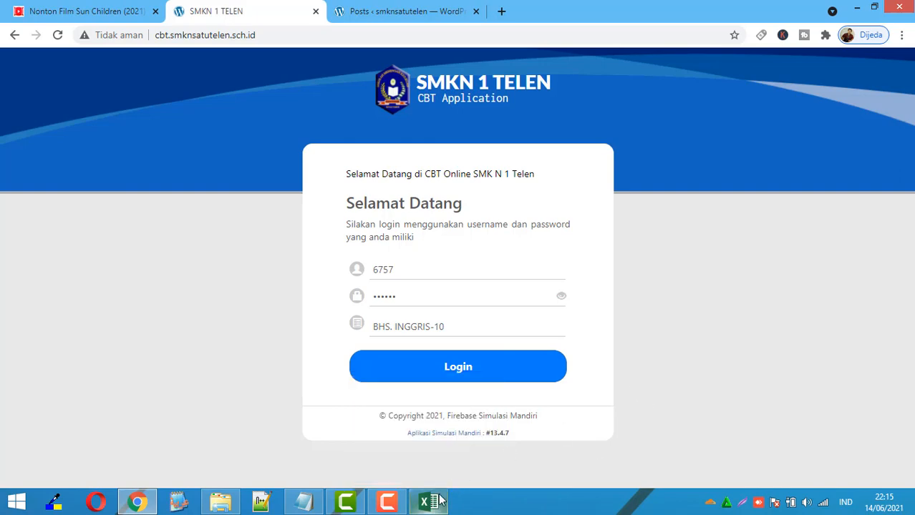
pyautogui.click(416, 503)
pyautogui.click(283, 334)
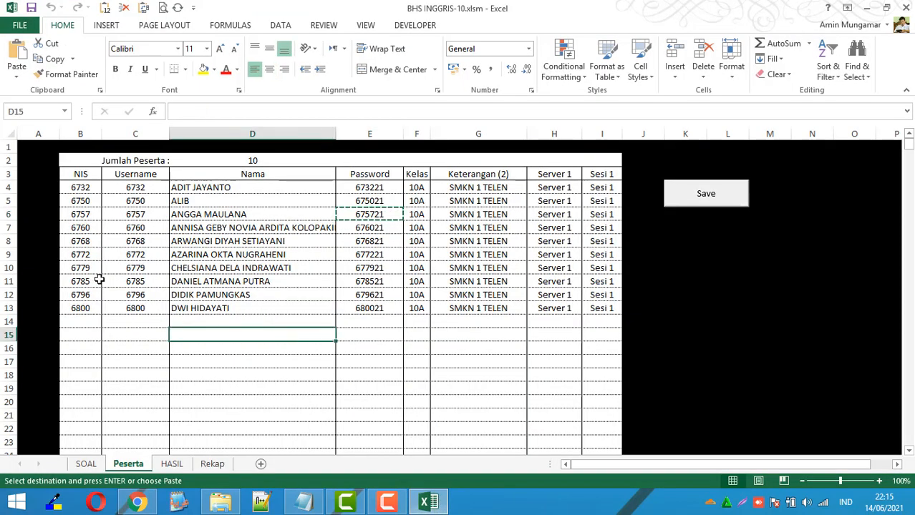
pyautogui.click(171, 465)
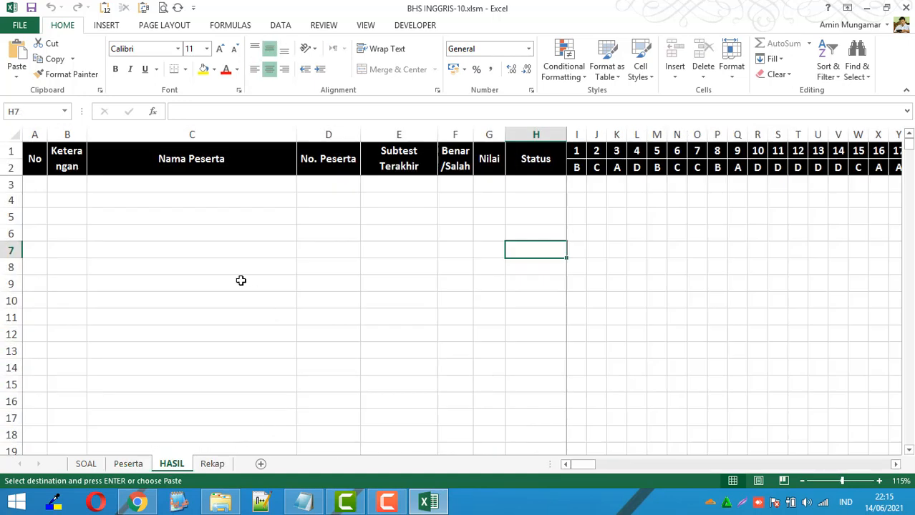
pyautogui.click(178, 8)
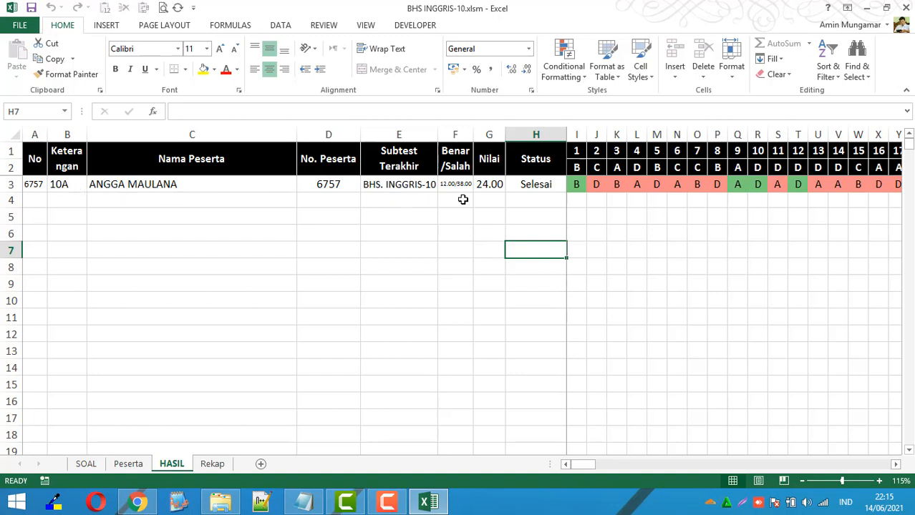
# Step: Examine the participant's score, status and per-question answers on the HASIL sheet
pyautogui.click(488, 187)
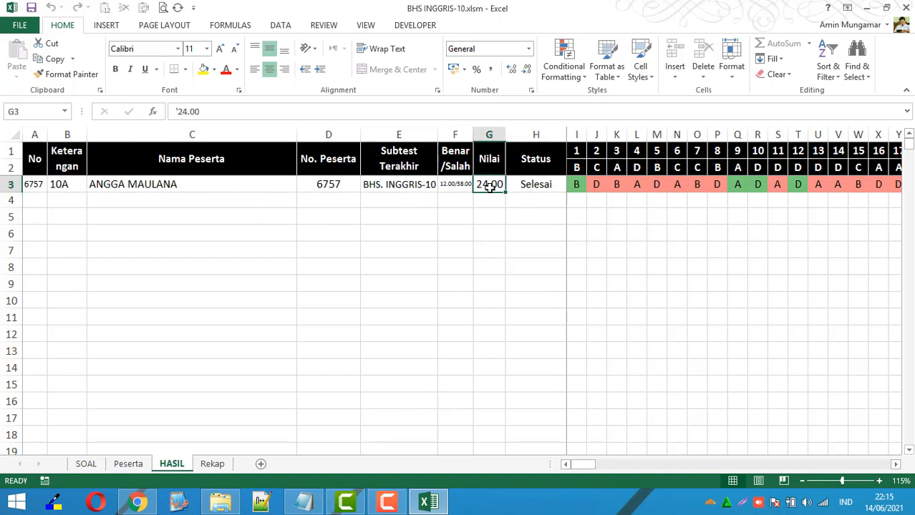
pyautogui.click(560, 184)
pyautogui.click(579, 186)
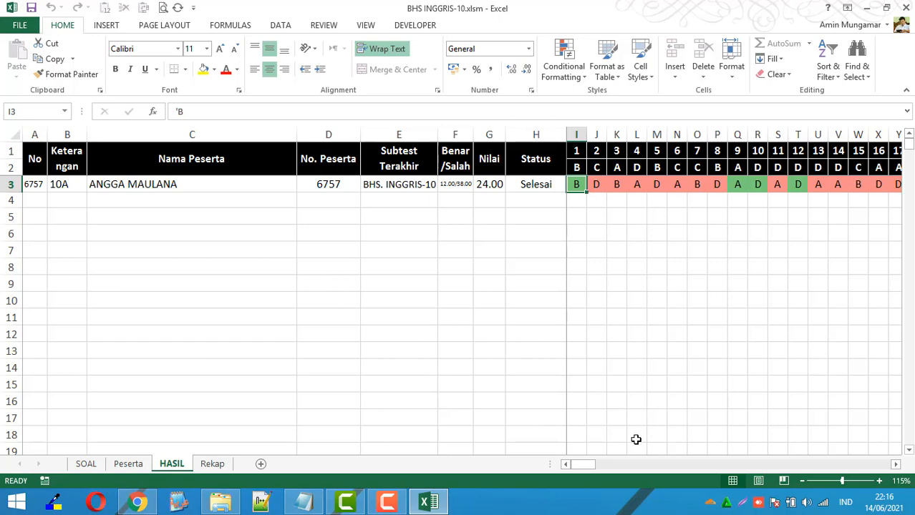
pyautogui.moveTo(581, 468)
pyautogui.mouseDown()
pyautogui.moveTo(663, 474)
pyautogui.moveTo(578, 468)
pyautogui.mouseUp()
# Step: Examine the student list and score formula on the Rekap sheet and compare them with the HASIL results
pyautogui.click(212, 465)
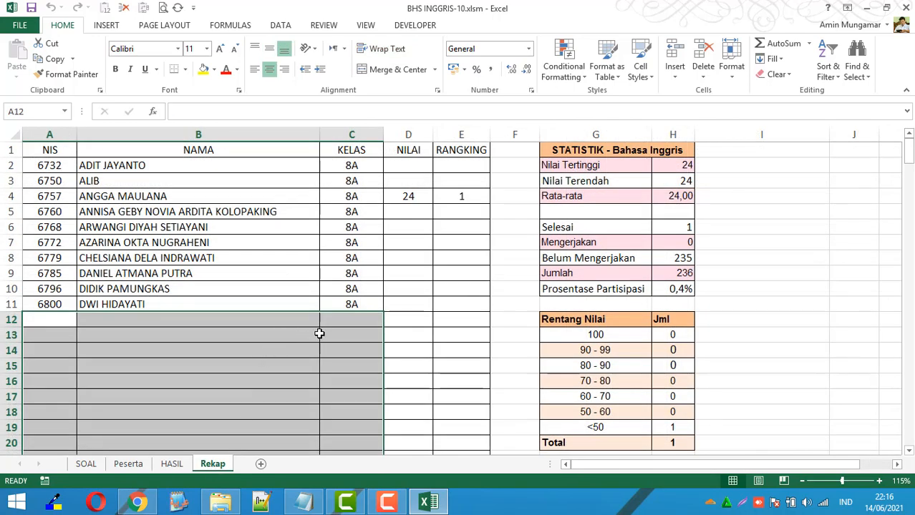
pyautogui.moveTo(42, 165); pyautogui.dragTo(137, 165)
pyautogui.click(90, 165)
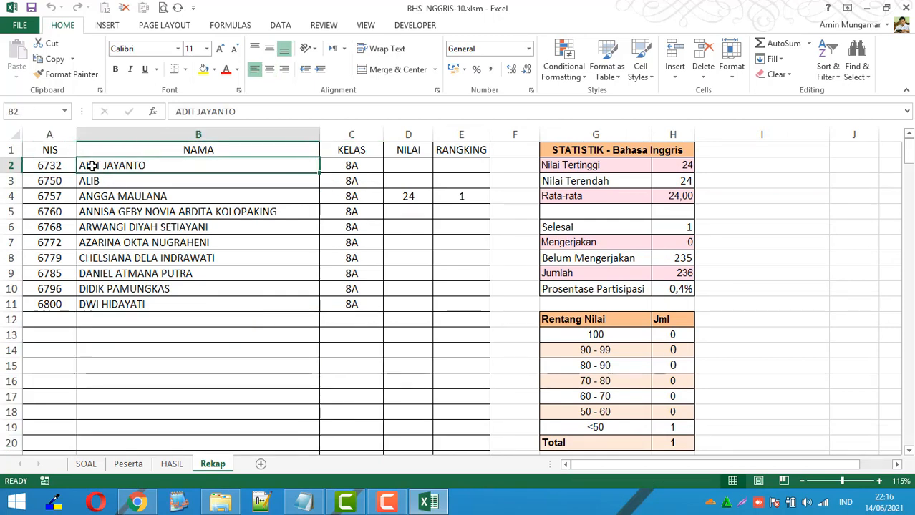
pyautogui.click(378, 165)
pyautogui.click(420, 166)
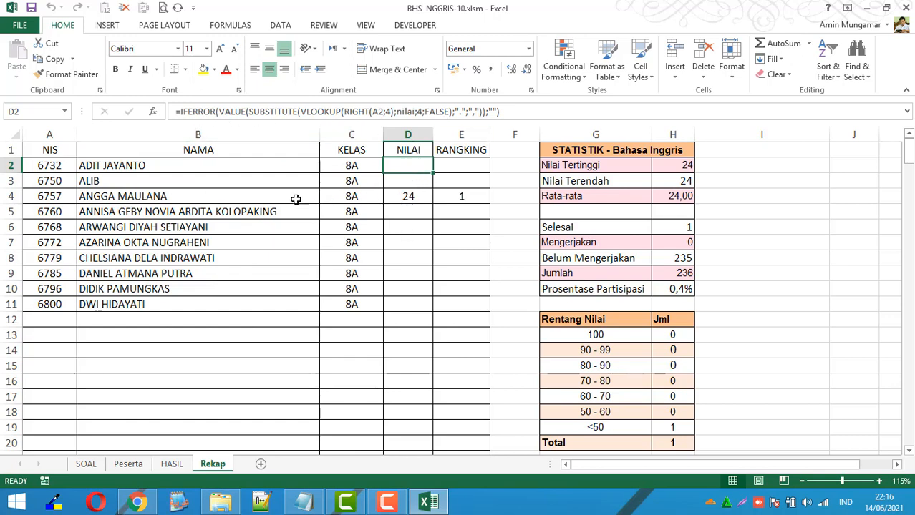
pyautogui.click(170, 464)
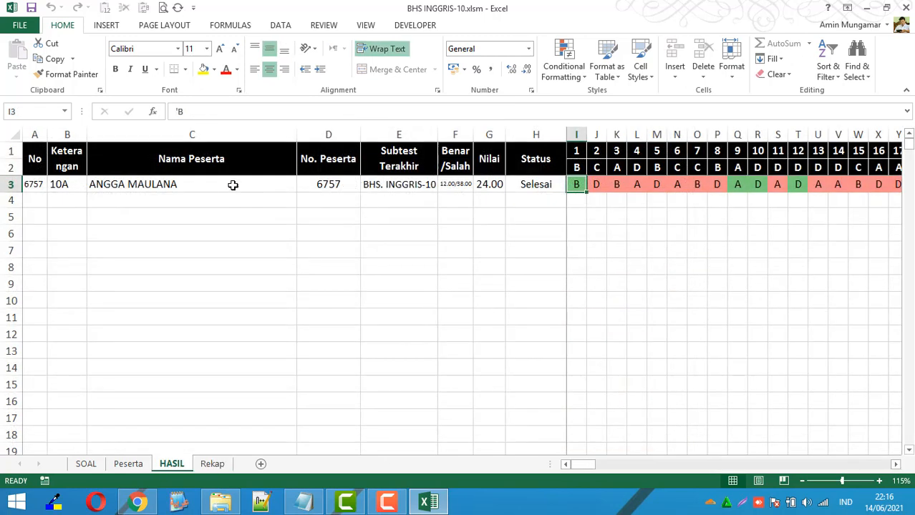
pyautogui.click(212, 466)
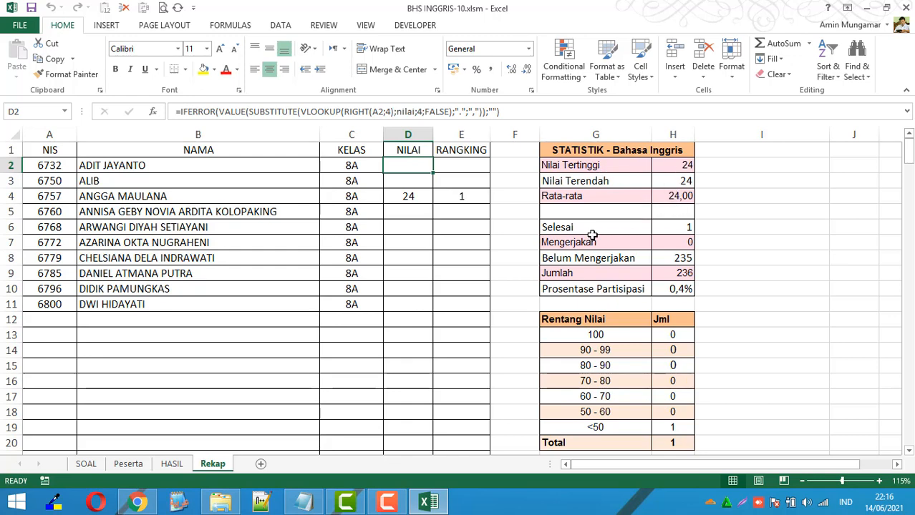
# Step: Review the completion statistics, their formulas and the score range table on the Rekap sheet
pyautogui.click(676, 263)
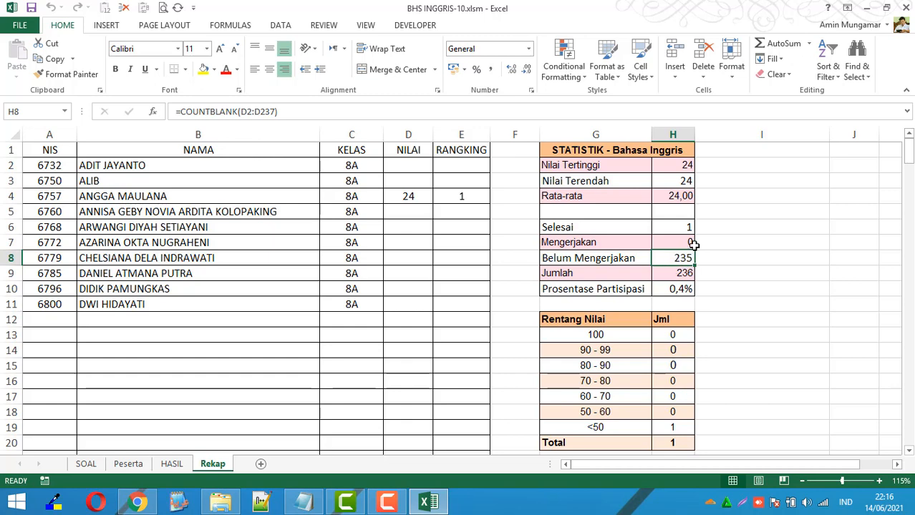
pyautogui.click(688, 229)
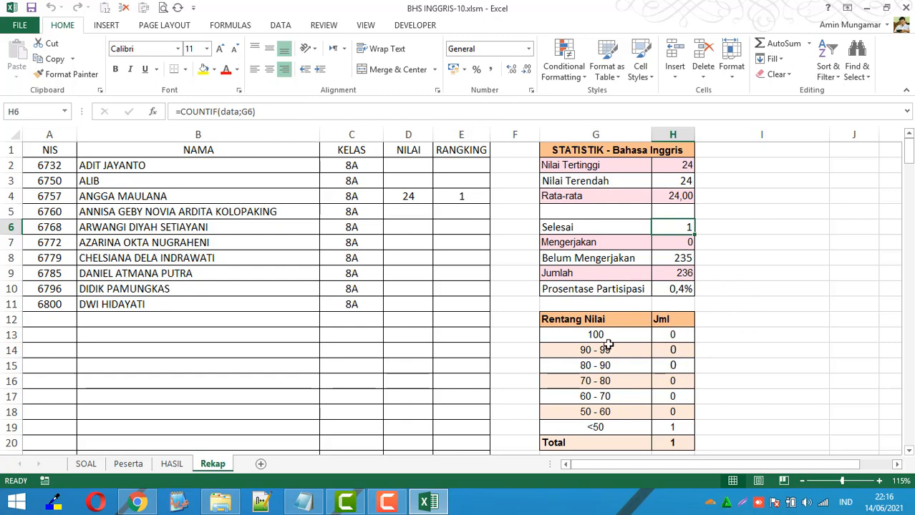
pyautogui.moveTo(558, 324); pyautogui.dragTo(678, 433)
pyautogui.click(741, 409)
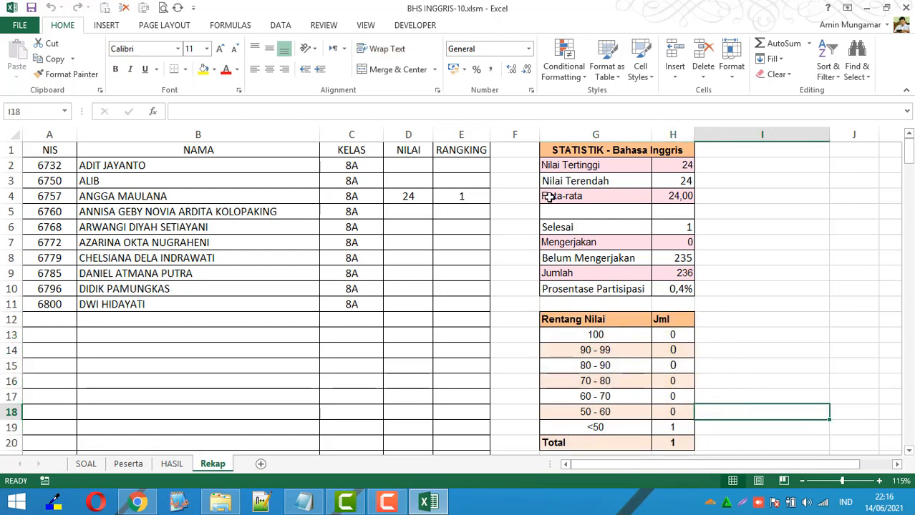
pyautogui.scroll(-1, 635, 235)
pyautogui.scroll(1, 639, 247)
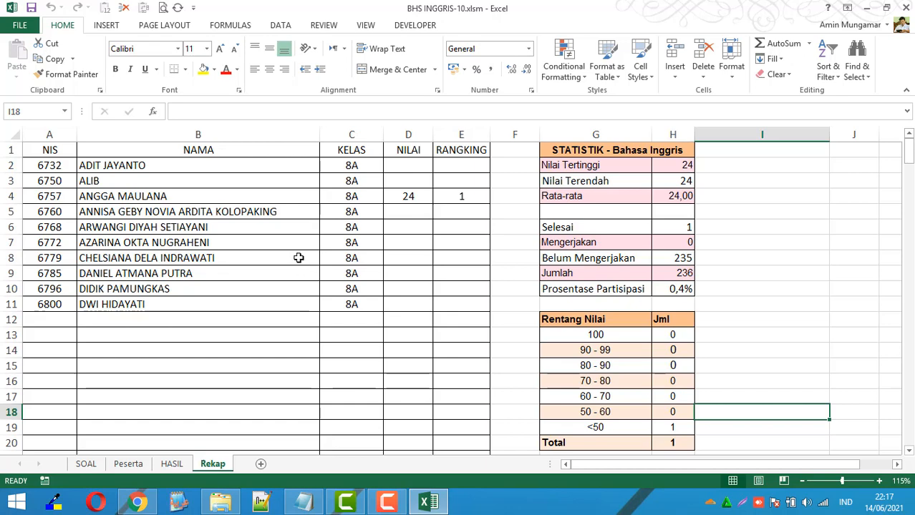
# Step: Return to the SOAL sheet and close the BHS INGGRIS-10 workbook, saving its changes
pyautogui.click(86, 464)
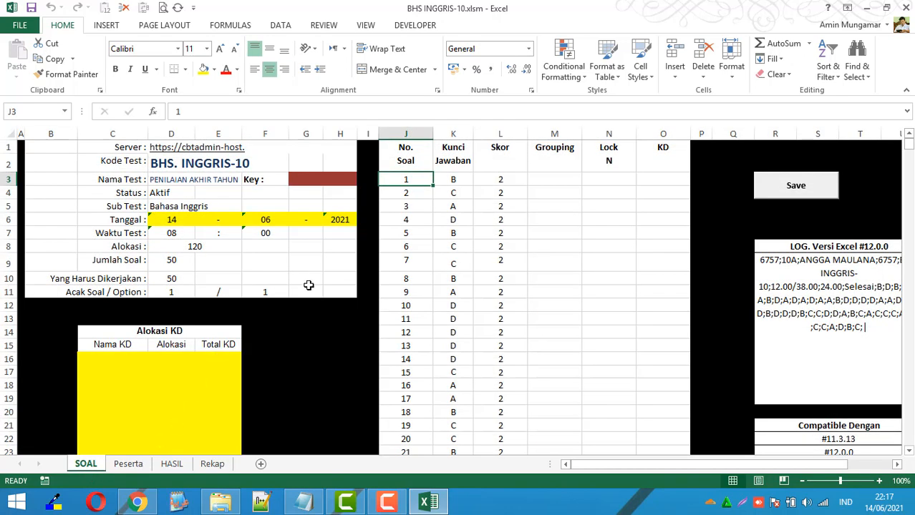
pyautogui.moveTo(147, 507)
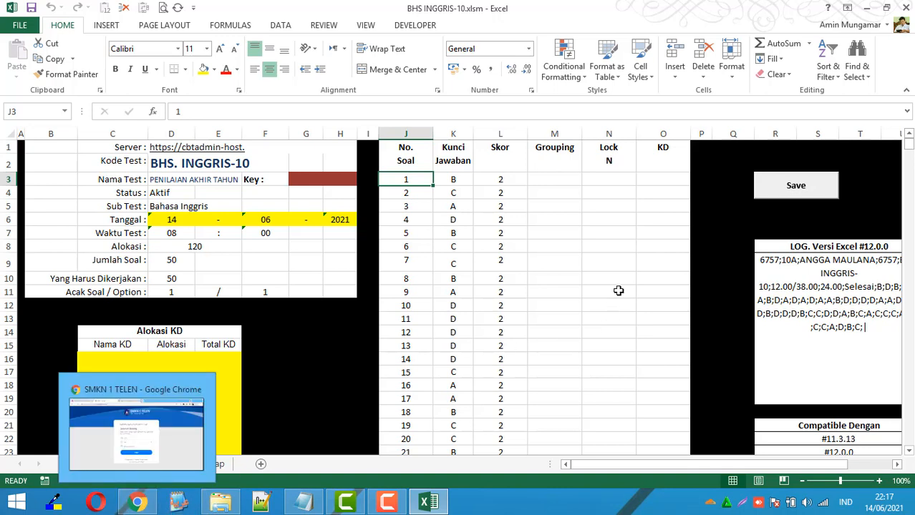
pyautogui.click(615, 290)
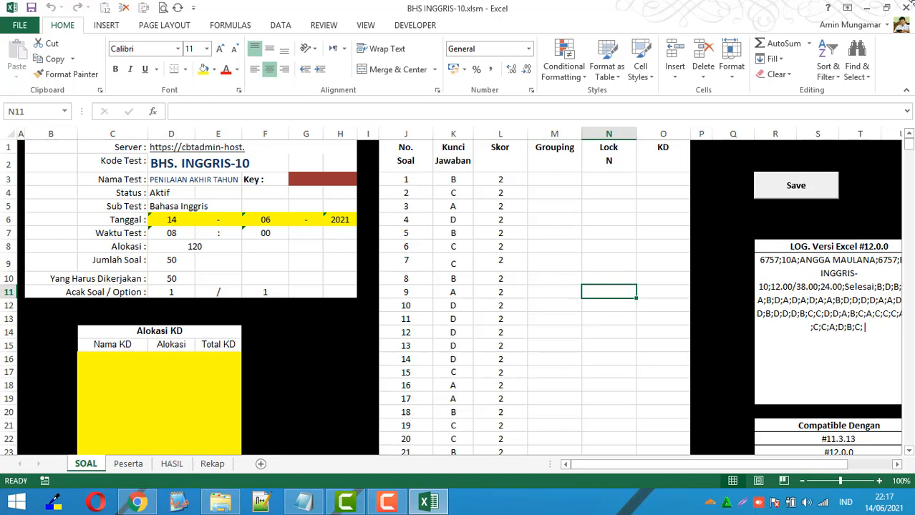
pyautogui.click(910, 4)
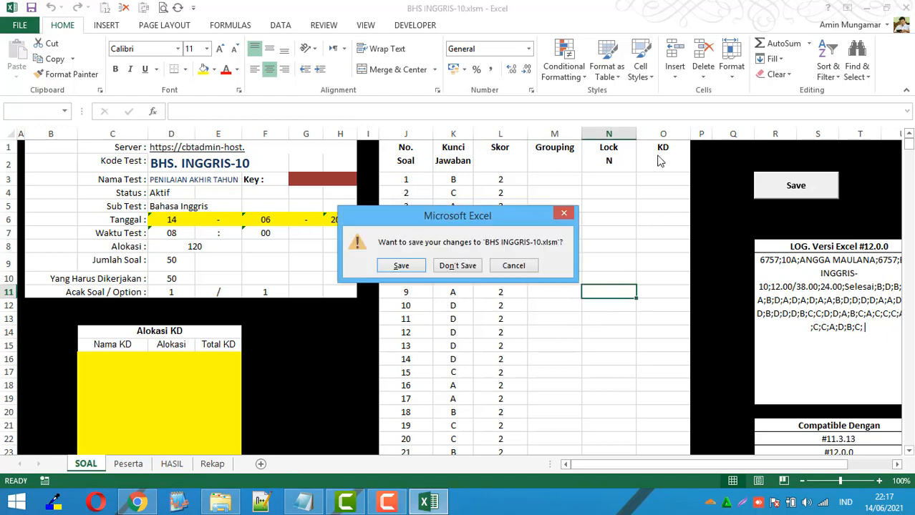
pyautogui.click(400, 264)
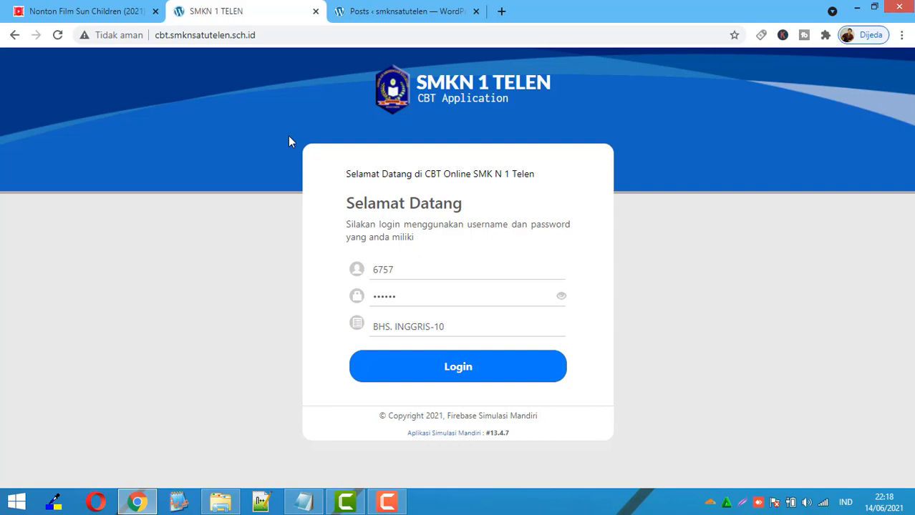
# Step: Open the student list of the BHS. INGGRIS-10 test dated 2021-06-14 from the WordPress test database and review the participants' finish statuses
pyautogui.click(356, 13)
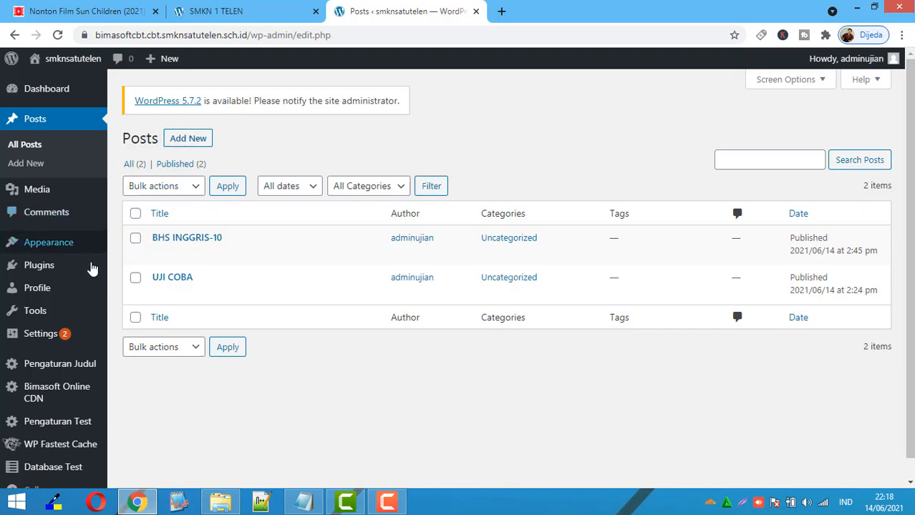
pyautogui.scroll(-1, 68, 441)
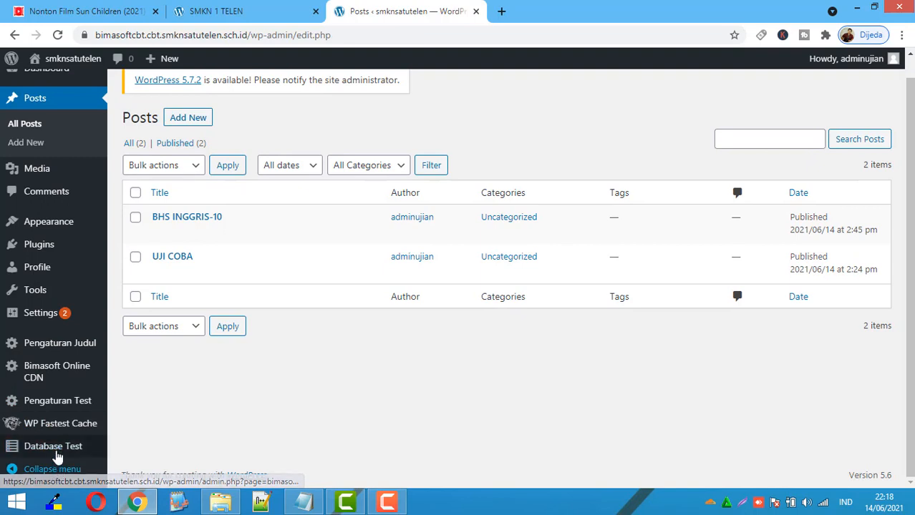
pyautogui.click(57, 451)
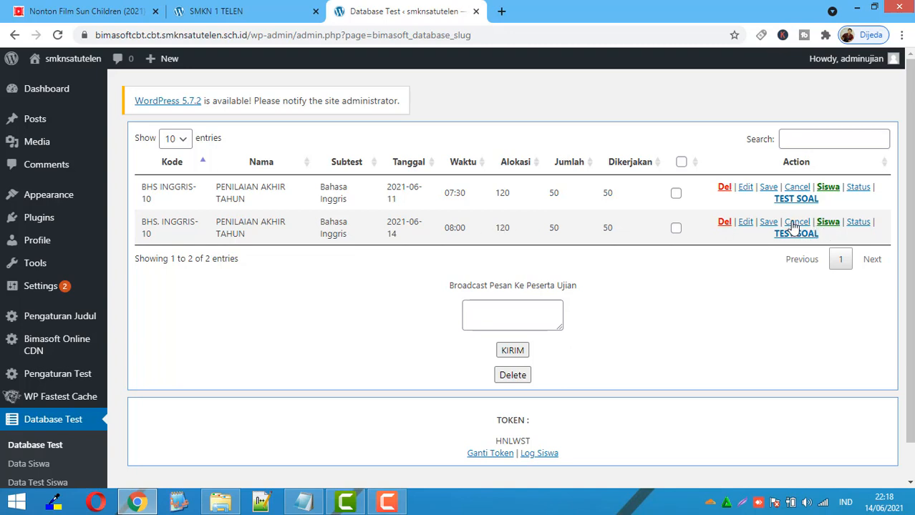
pyautogui.click(828, 223)
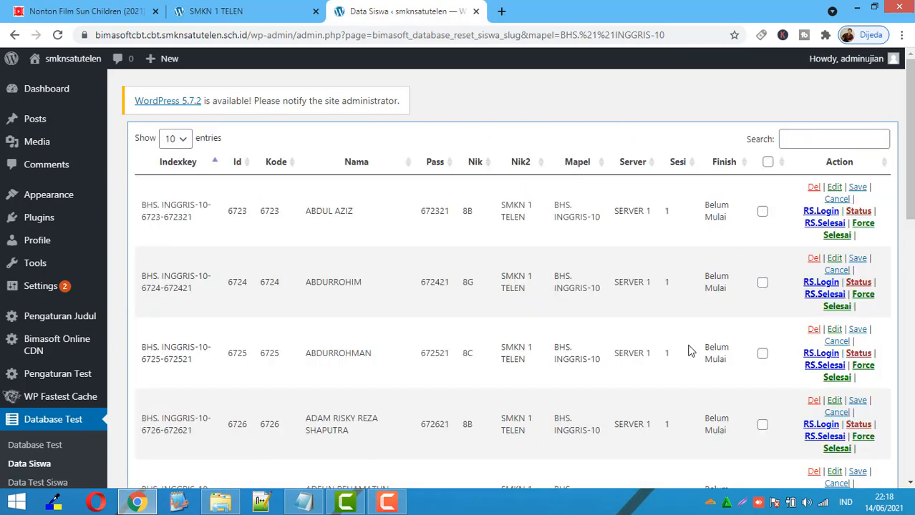
pyautogui.scroll(-1, 728, 260)
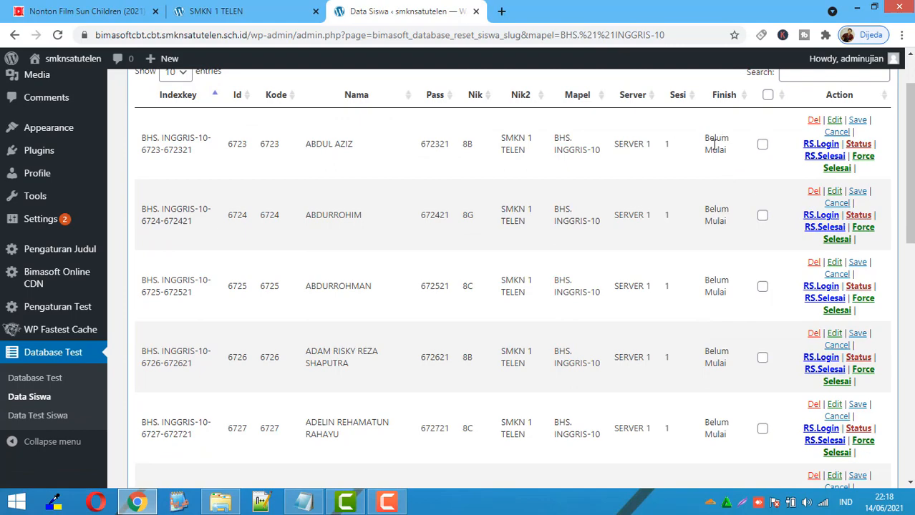
pyautogui.scroll(-8, 723, 287)
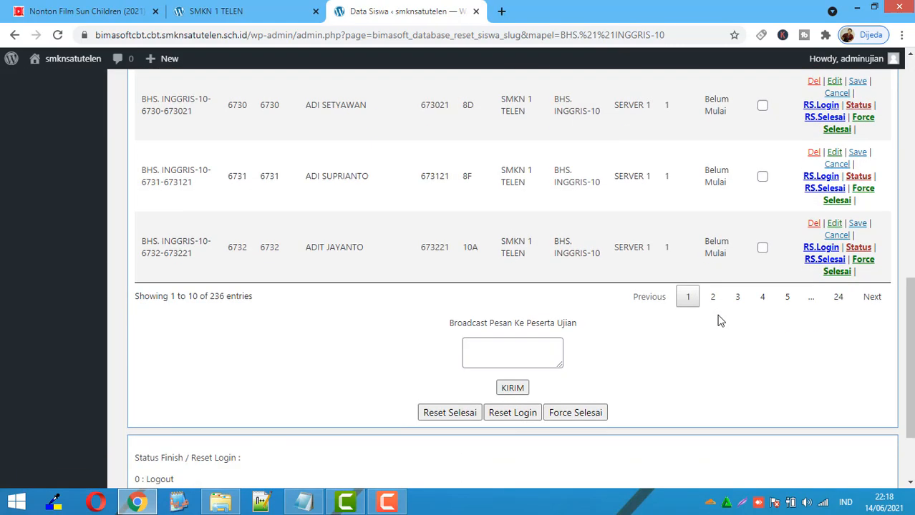
pyautogui.scroll(8, 795, 294)
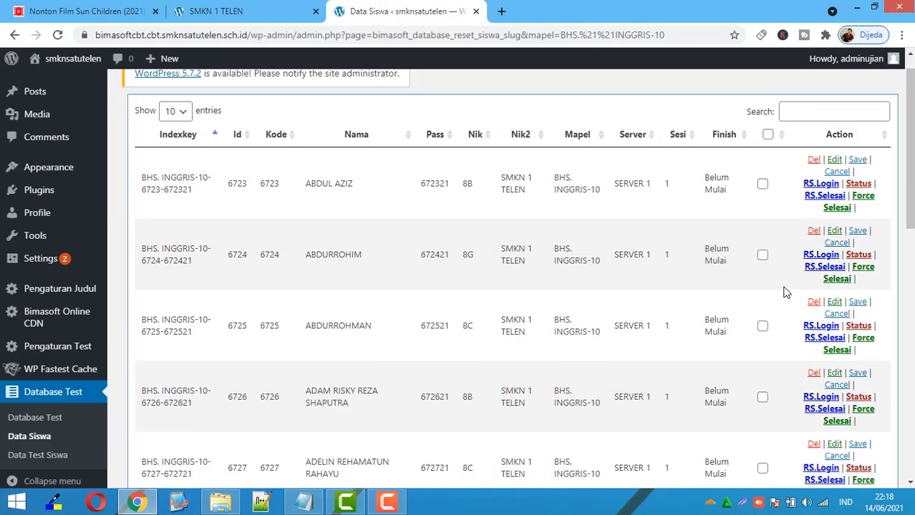